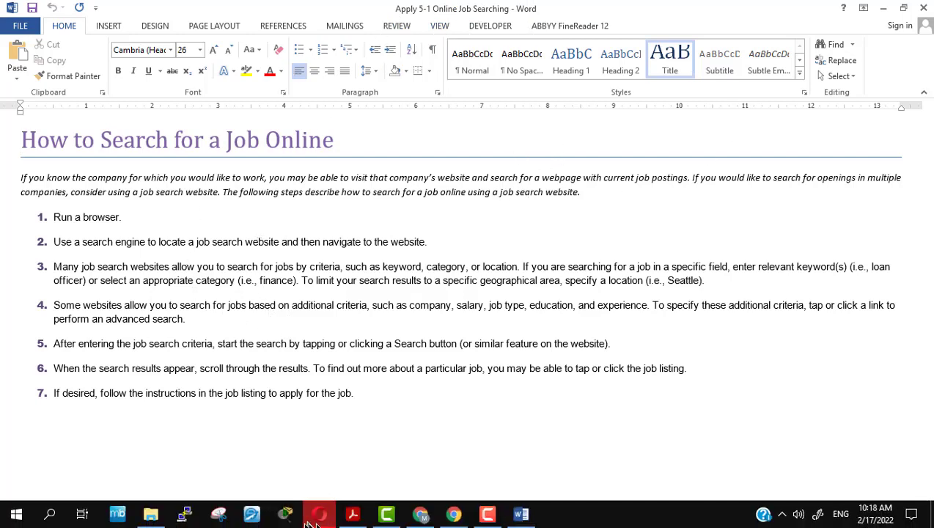
Switch to the Moodle course page and scroll to the Apply Your Knowledge instructions
left_click(320, 520)
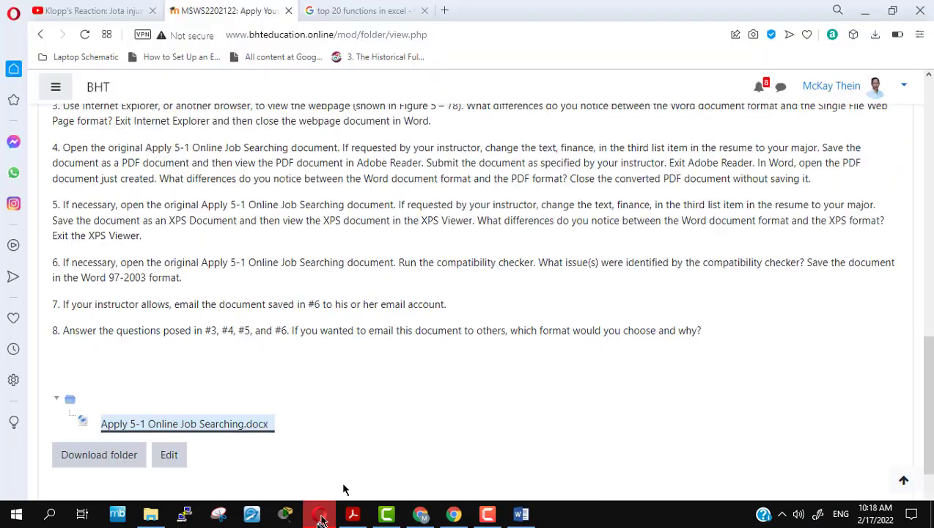
scroll(396, 401, "up", 10)
scroll(396, 401, "up", 4)
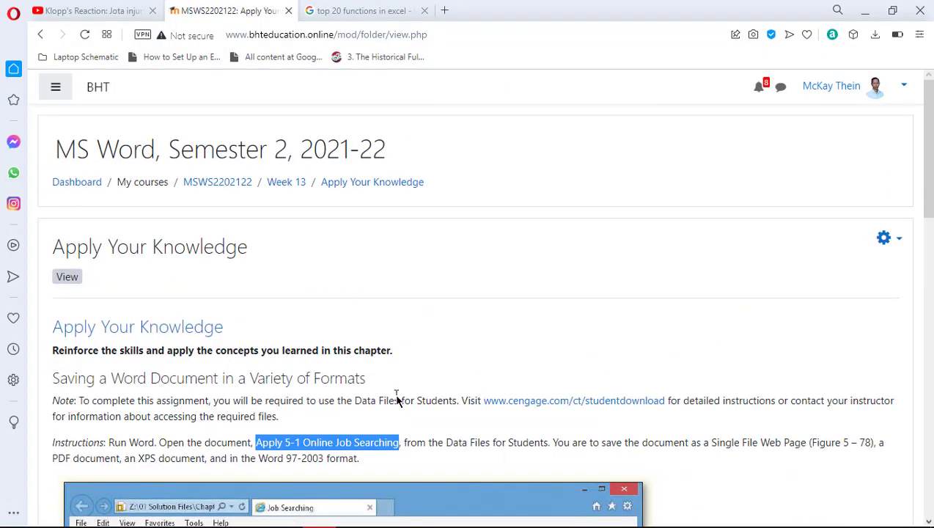
left_click(498, 440)
scroll(522, 400, "down", 5)
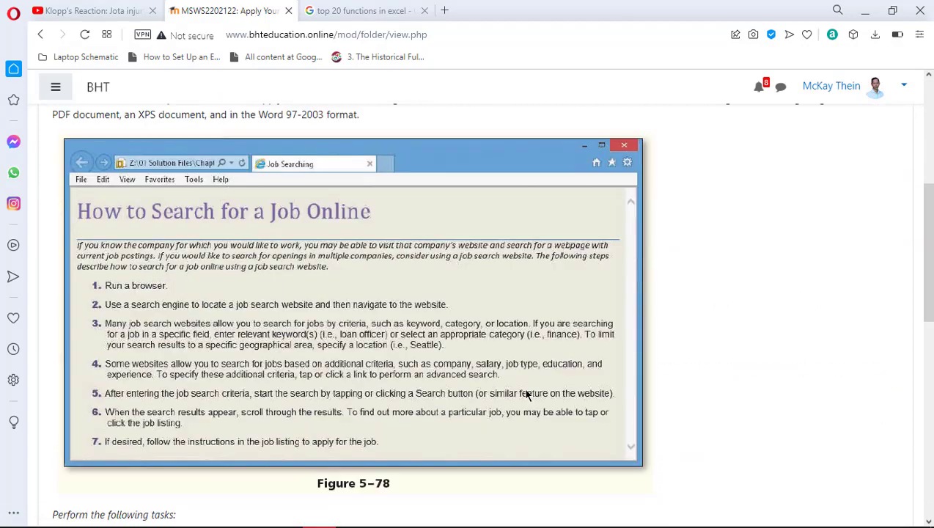
scroll(525, 395, "down", 2)
scroll(525, 394, "down", 3)
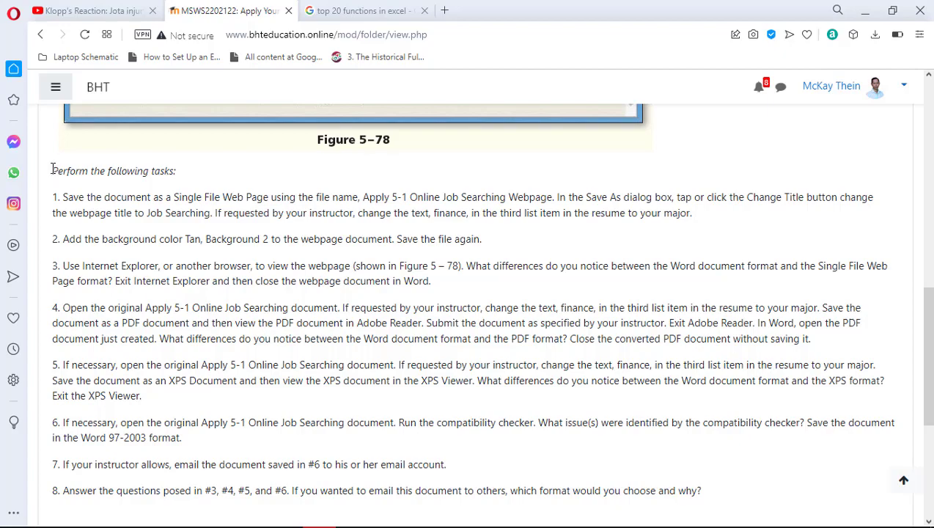
Read through the tasks, highlighting the heading and the note about getting the data files
left_click_drag(53, 170, 181, 173)
left_click(454, 227)
scroll(460, 291, "up", 4)
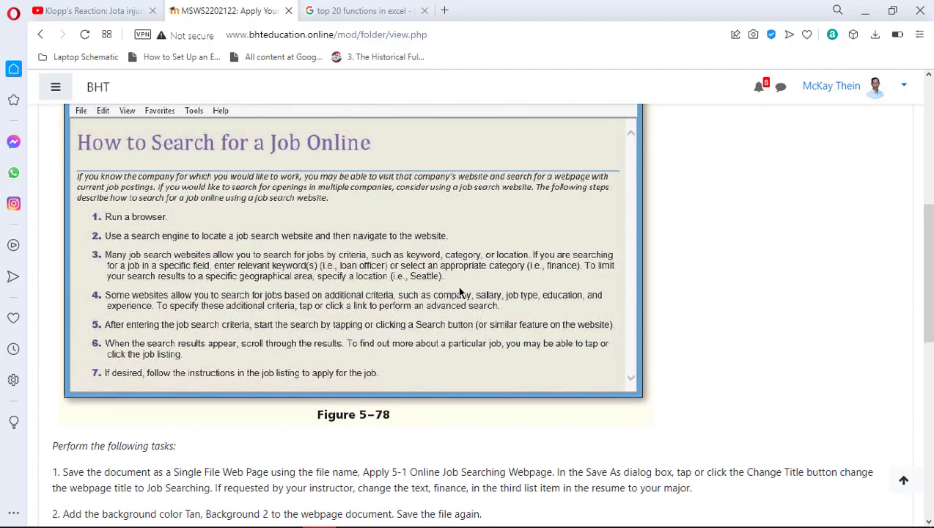
scroll(460, 292, "up", 5)
scroll(460, 292, "down", 3)
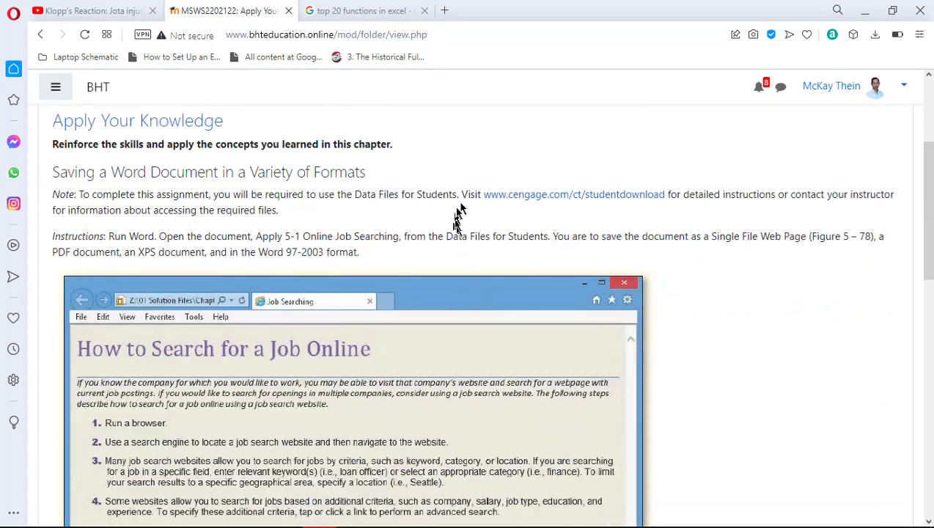
left_click_drag(462, 193, 449, 215)
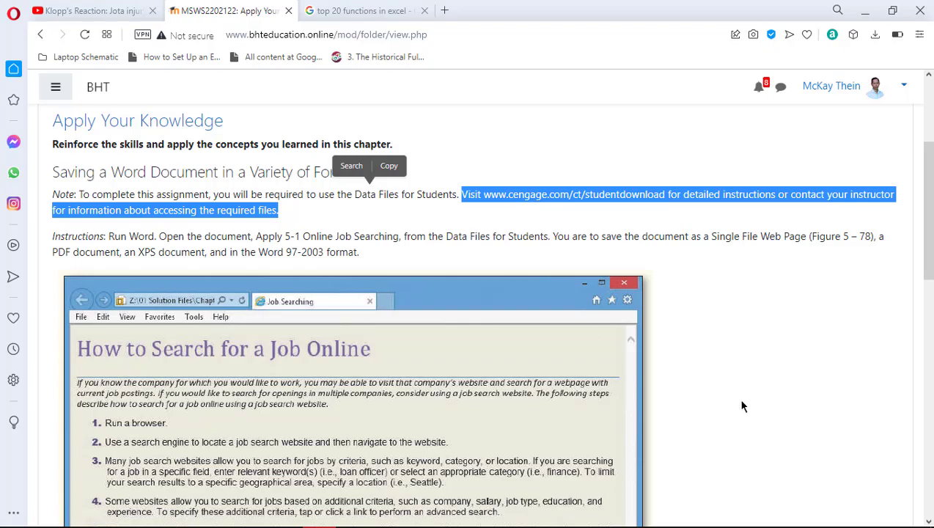
scroll(741, 405, "down", 15)
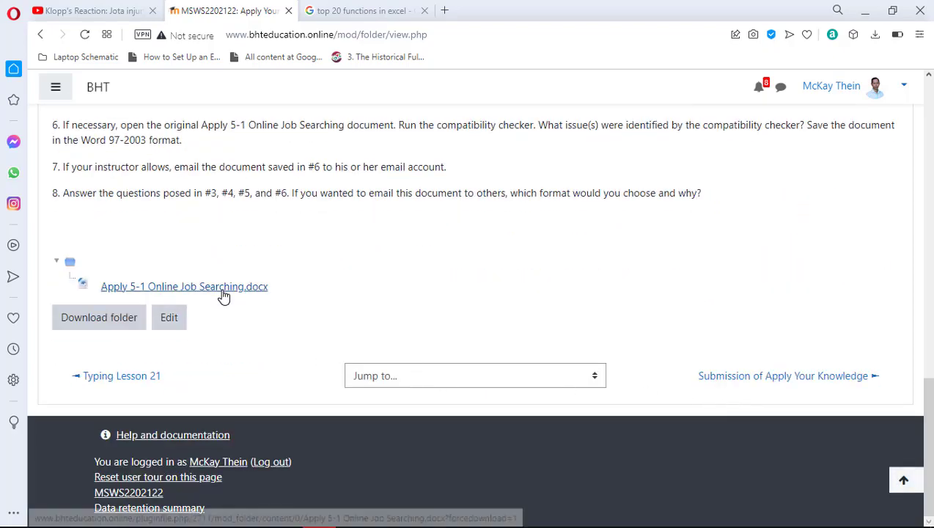
scroll(733, 312, "up", 20)
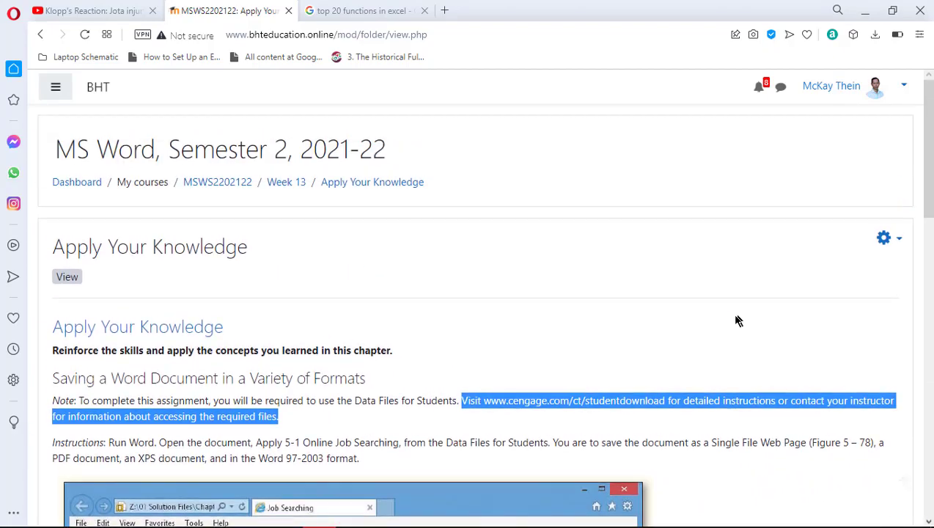
scroll(733, 315, "down", 2)
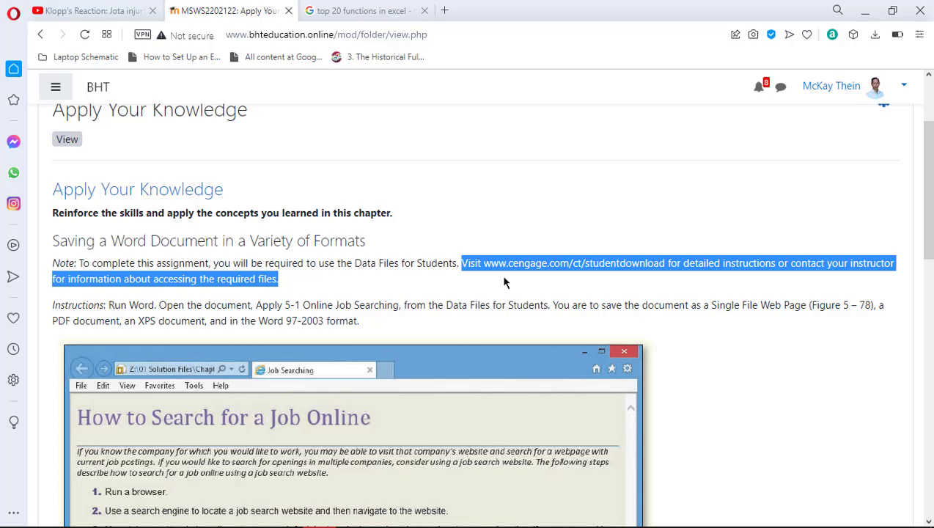
Highlight the document name 'Apply 5-1 Online Job Searching' in the instructions
left_click(415, 303)
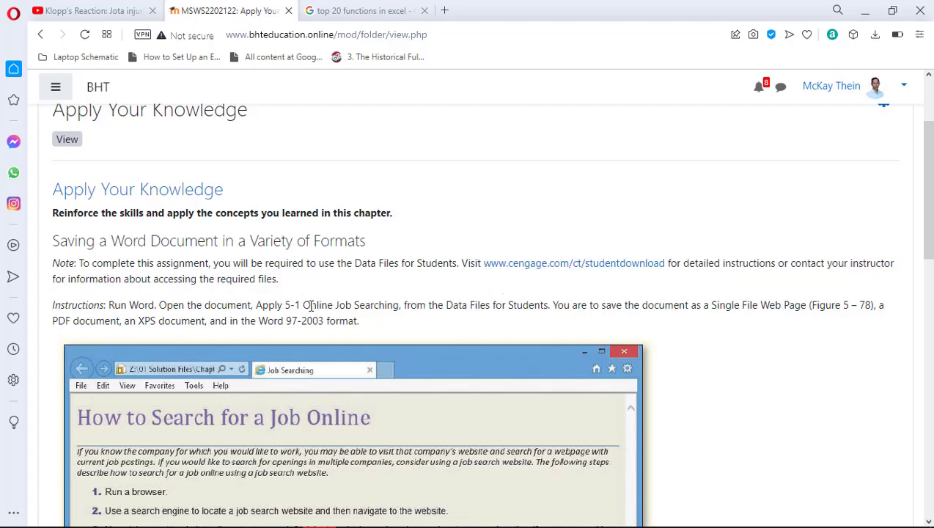
scroll(316, 307, "down", 2)
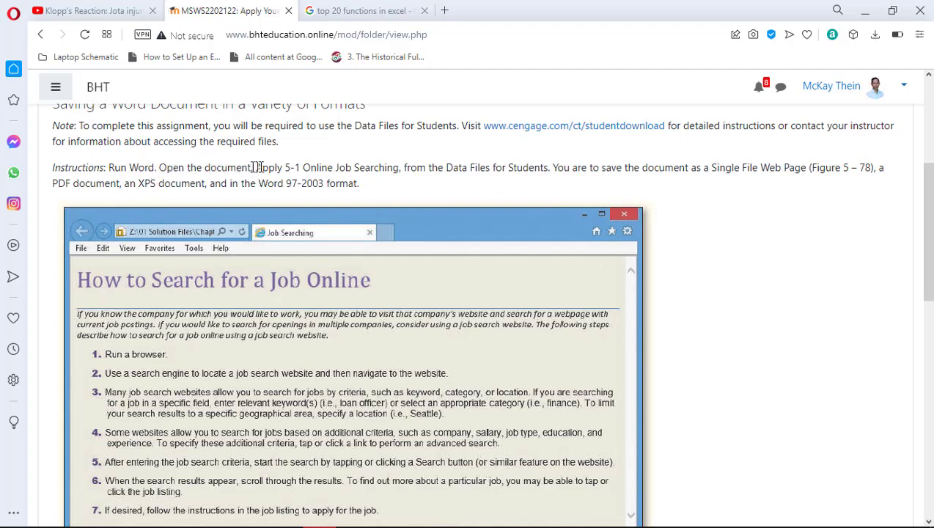
left_click_drag(257, 167, 402, 167)
scroll(657, 375, "down", 15)
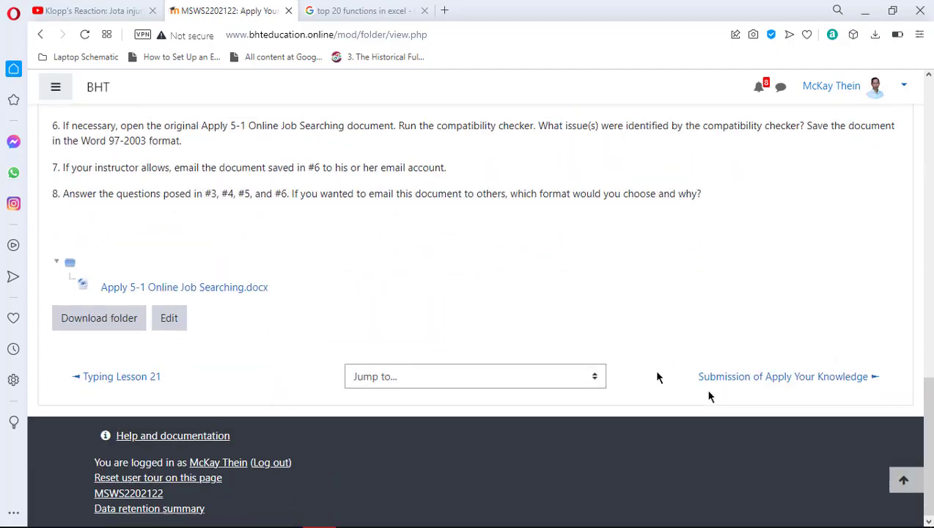
scroll(725, 257, "up", 18)
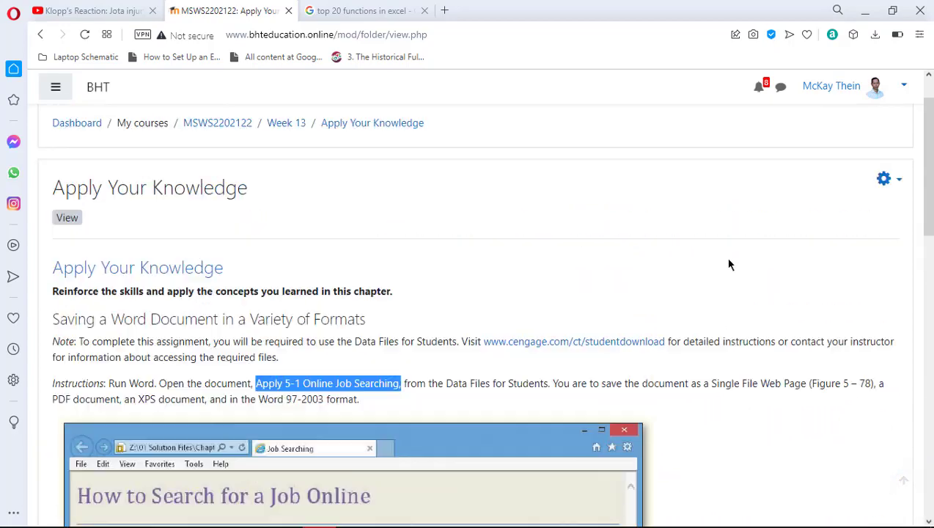
scroll(727, 255, "down", 4)
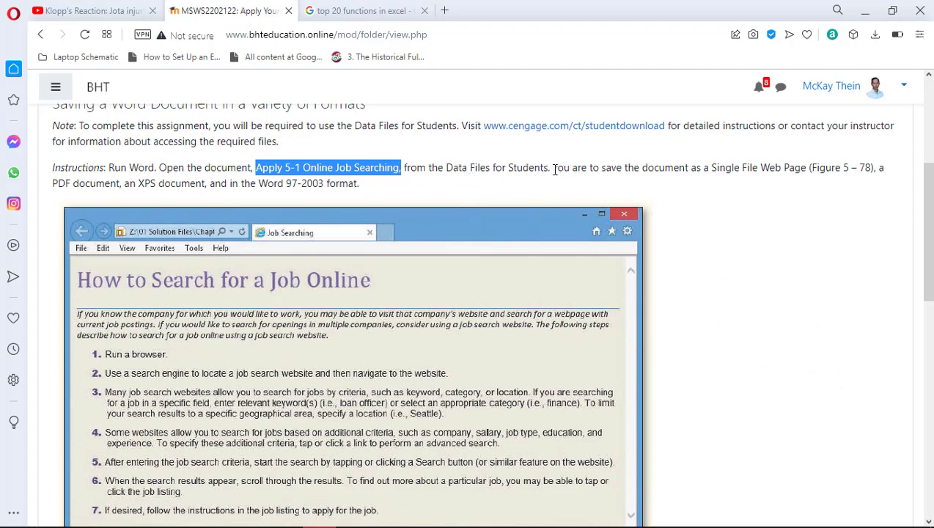
Highlight and review the sentence about saving as a Single File Web Page
left_click_drag(555, 169, 806, 162)
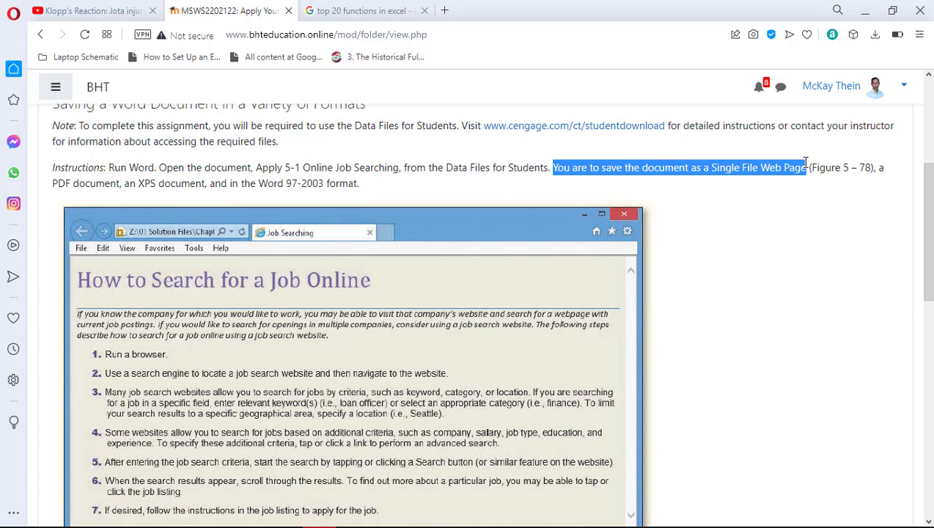
left_click_drag(805, 162, 806, 164)
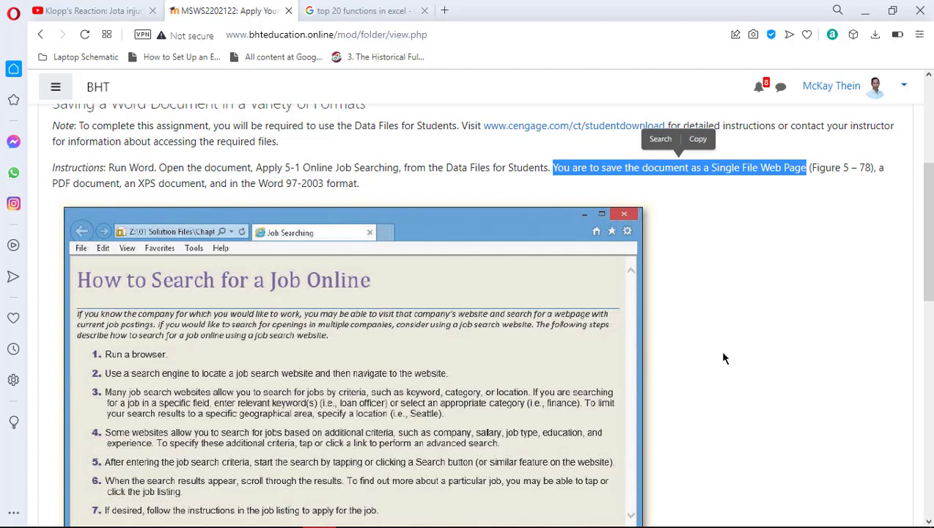
scroll(722, 357, "down", 5)
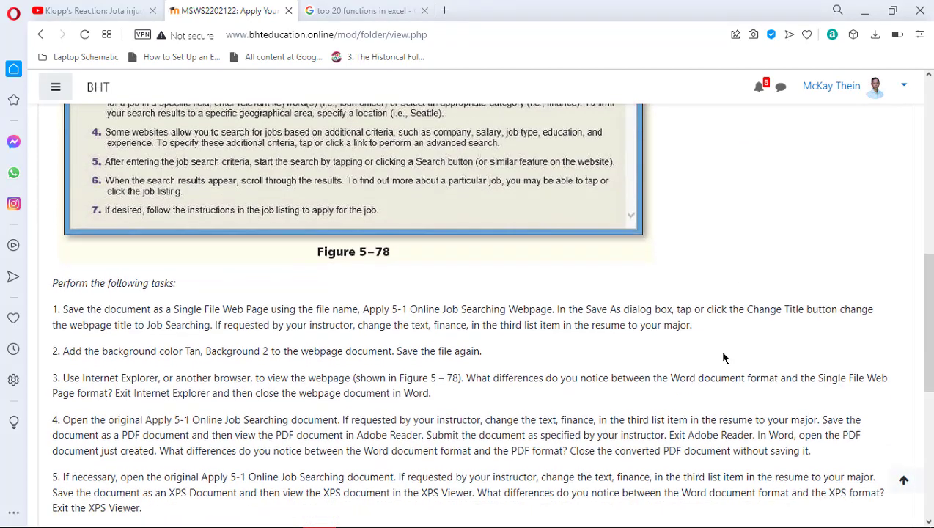
scroll(722, 357, "up", 6)
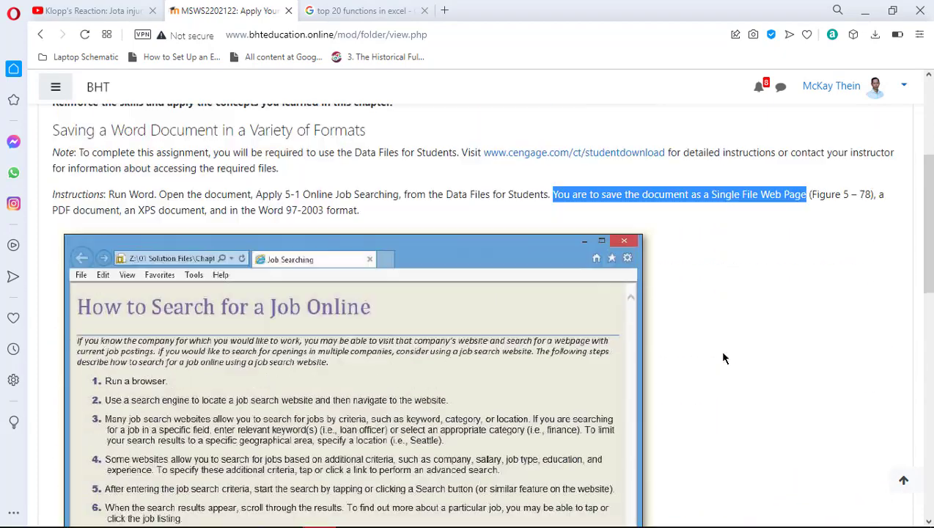
left_click(693, 341)
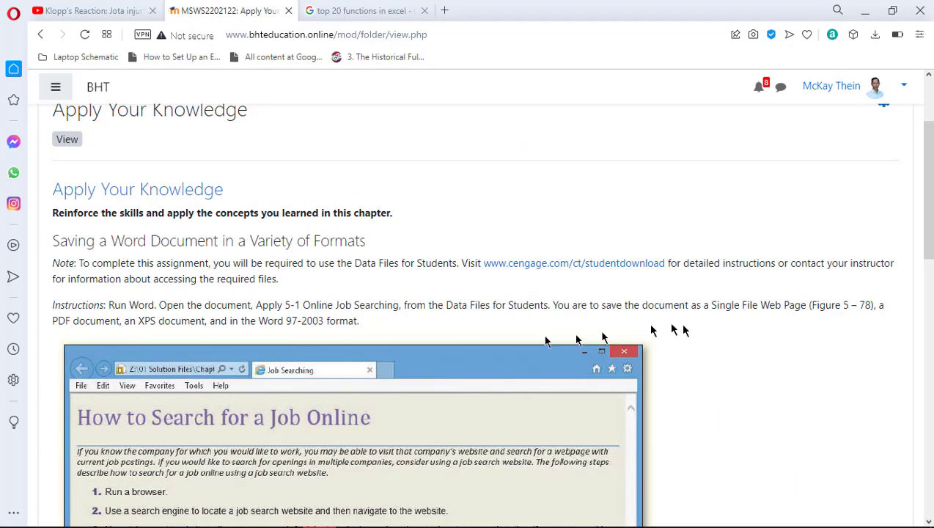
scroll(623, 345, "down", 6)
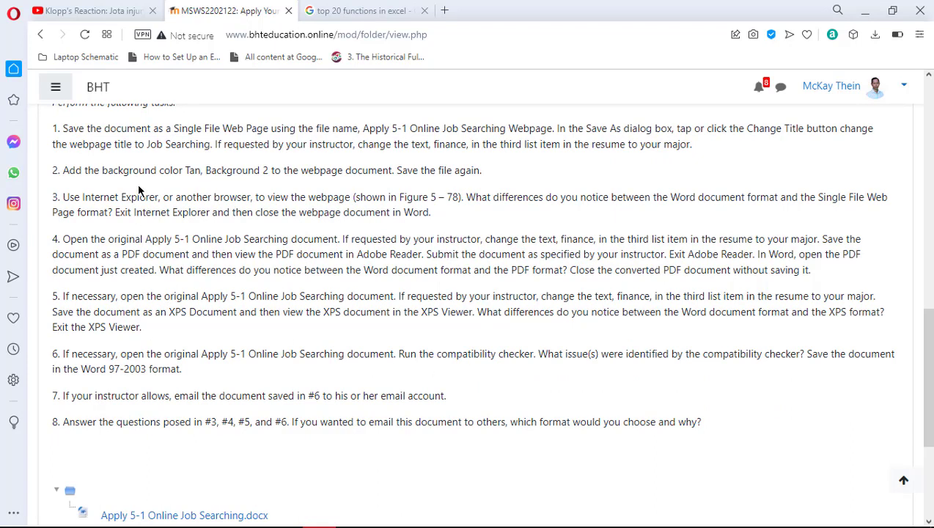
scroll(317, 374, "up", 2)
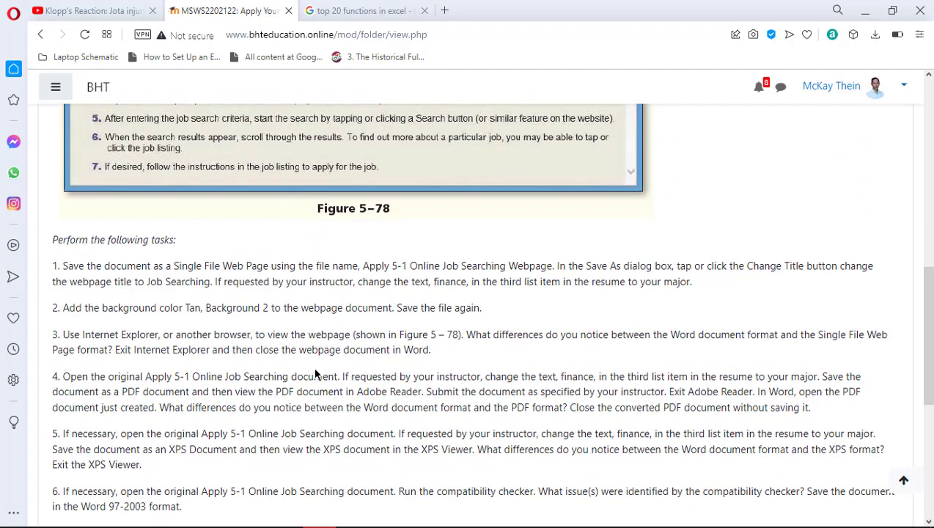
scroll(316, 374, "down", 1)
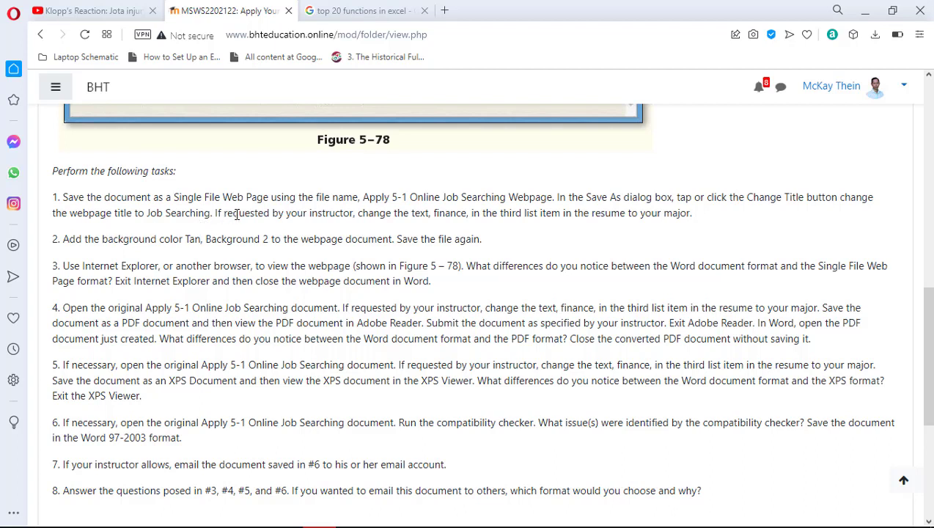
Select task 1's file name 'Apply 5-1 Online Job Searching Webpage' and return to Word
left_click_drag(363, 197, 521, 194)
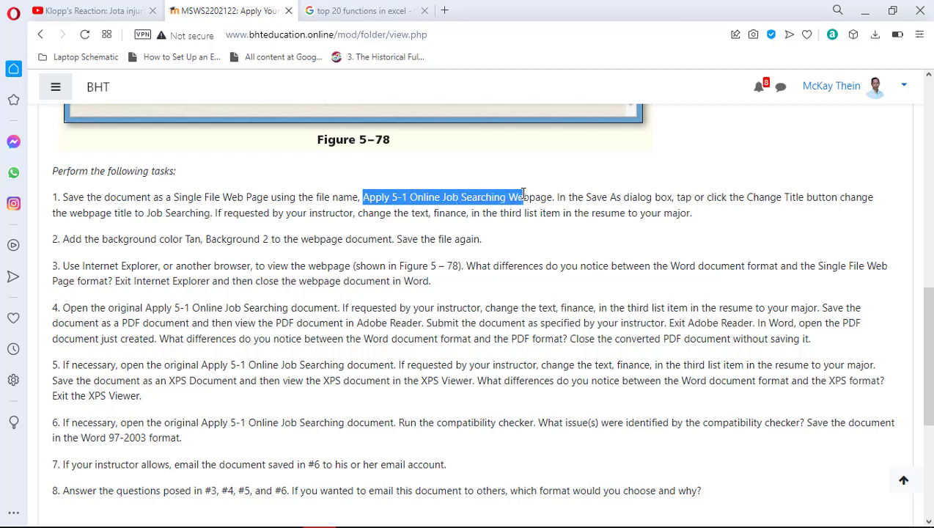
left_click_drag(526, 194, 550, 194)
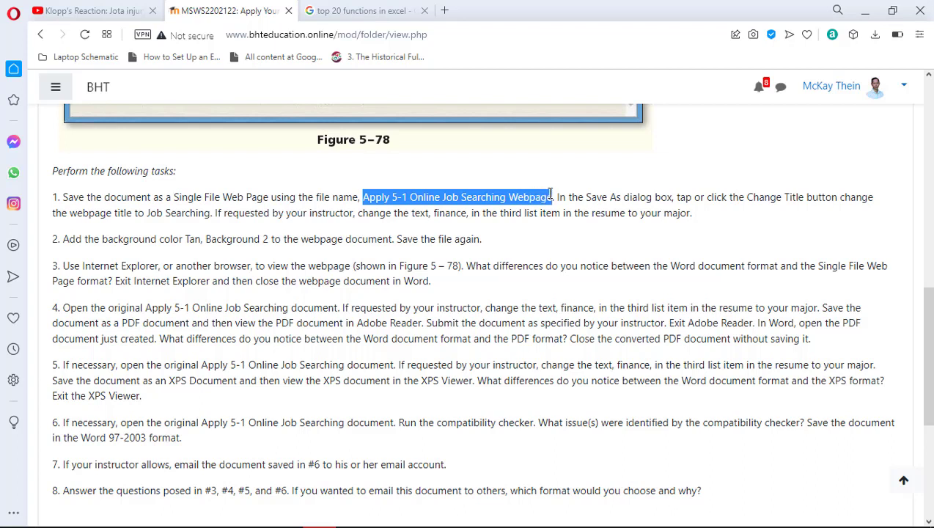
left_click_drag(550, 193, 552, 195)
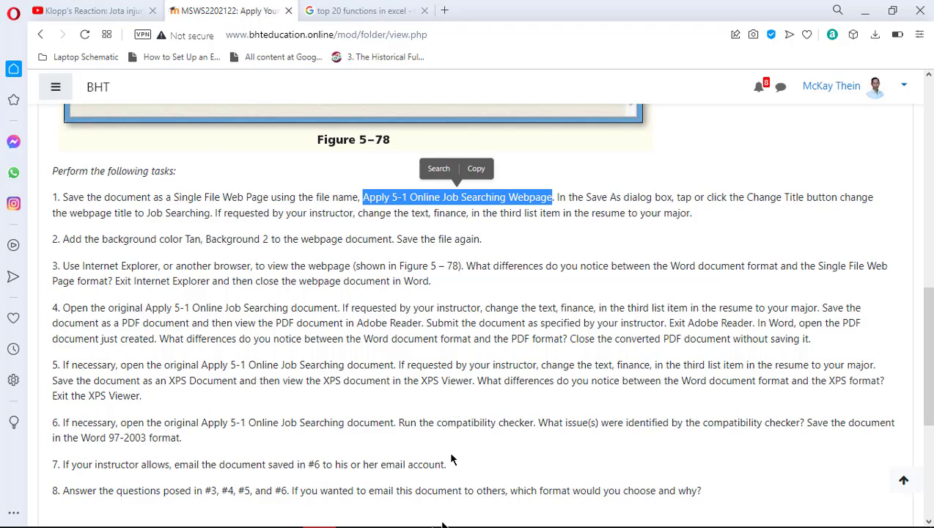
left_click(518, 514)
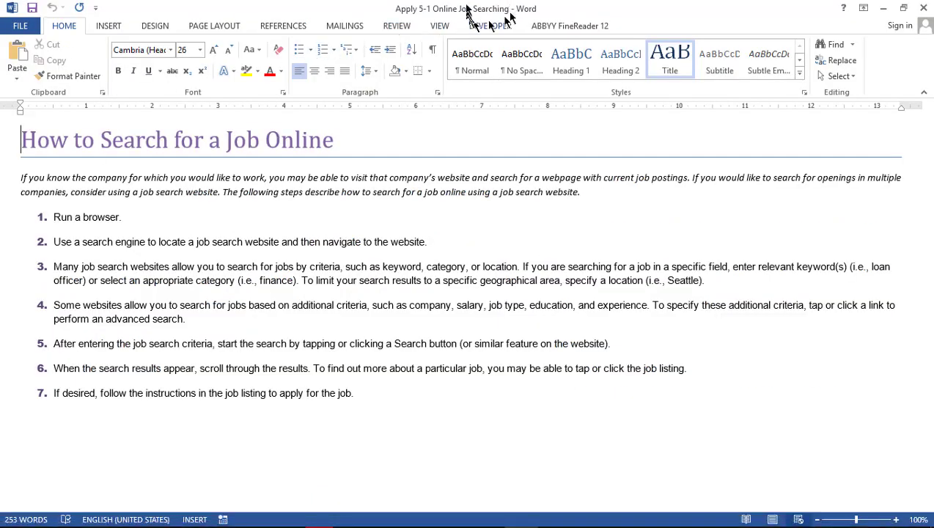
In Save As on the Desktop, rename the file 'Apply 5-1 Online Job Searching Webpage'
left_click(19, 26)
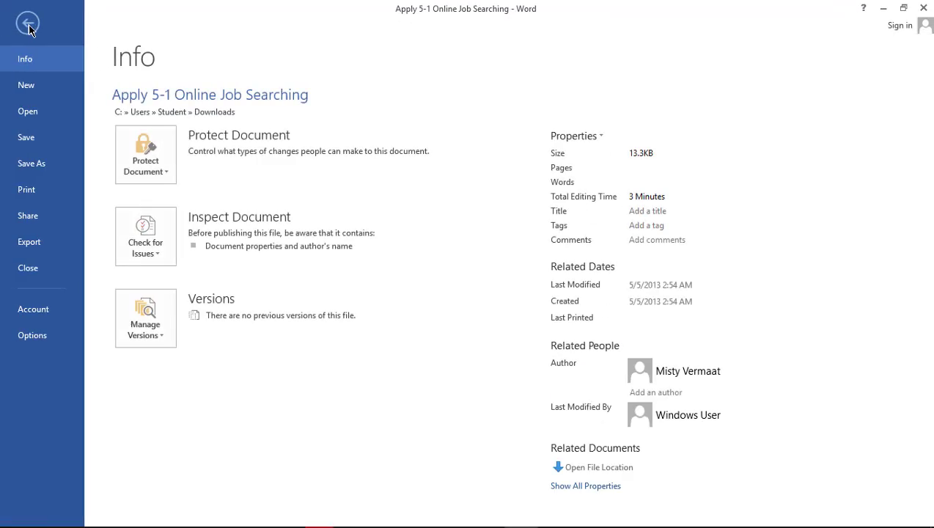
left_click(41, 164)
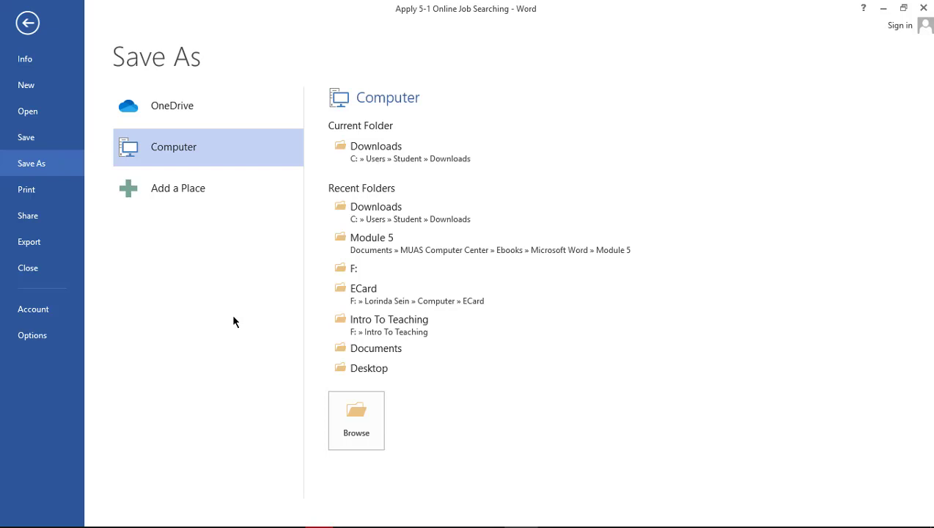
left_click(358, 373)
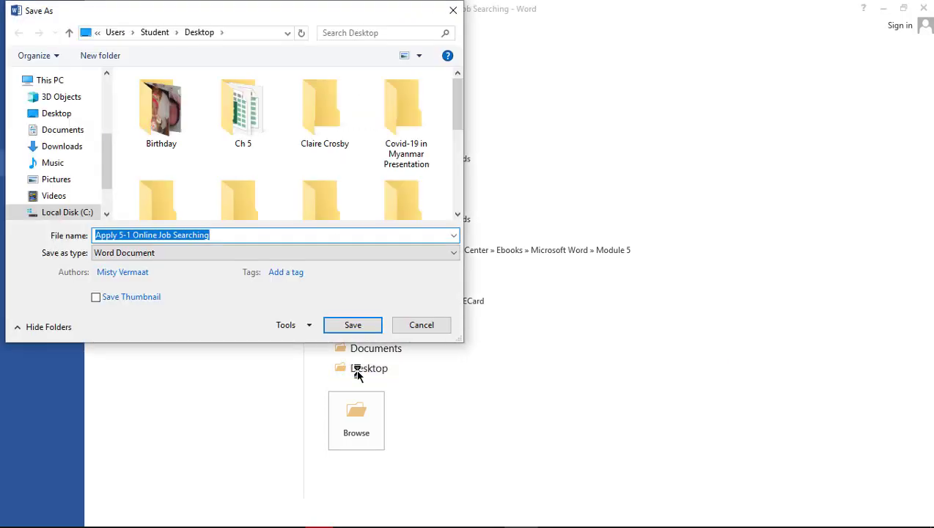
left_click(295, 232)
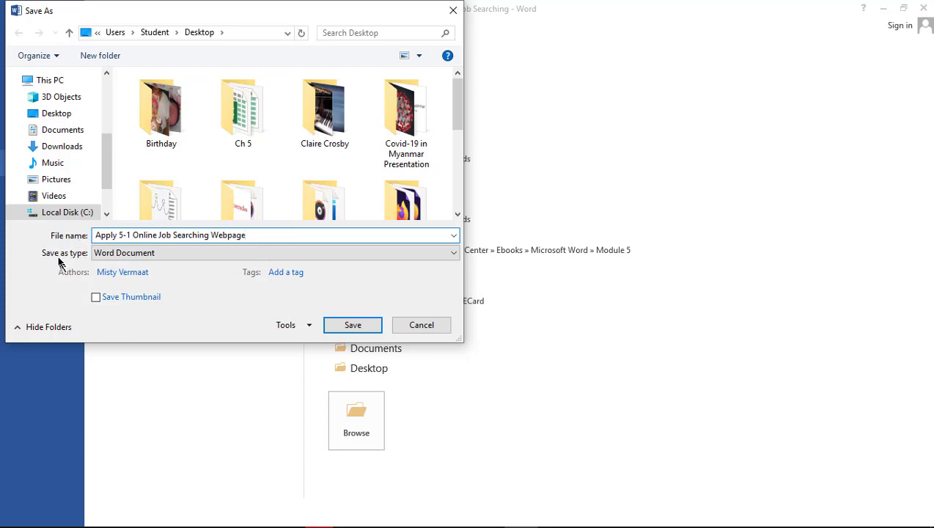
left_click(449, 252)
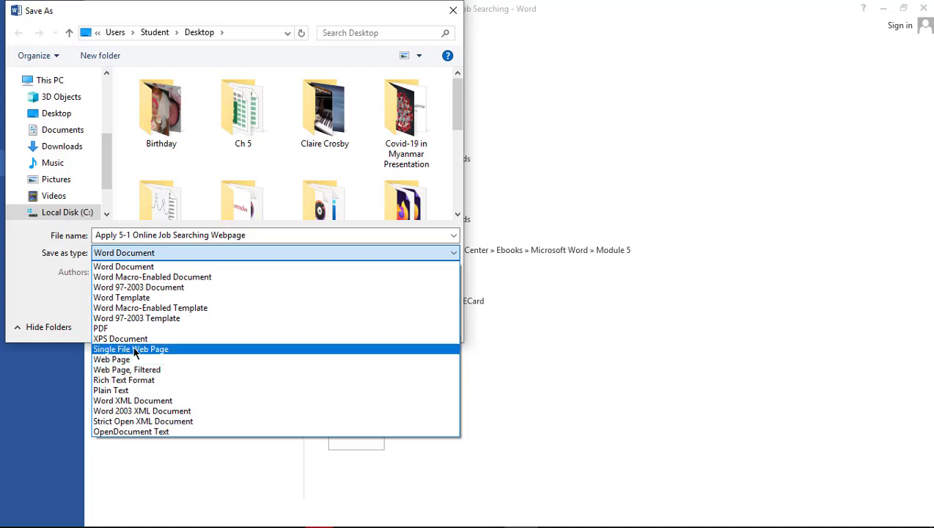
Set the save type to Single File Web Page, checking the instructions in Opera
left_click(134, 350)
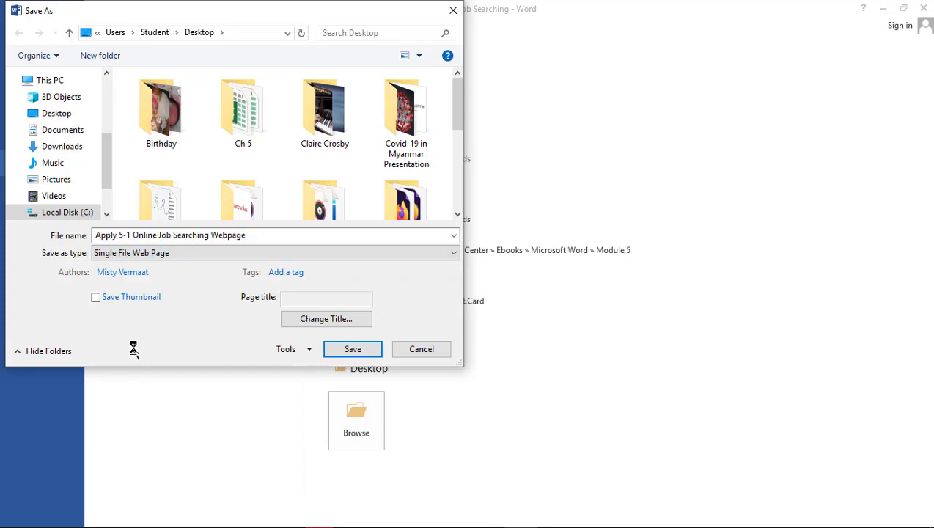
mouse_move(220, 522)
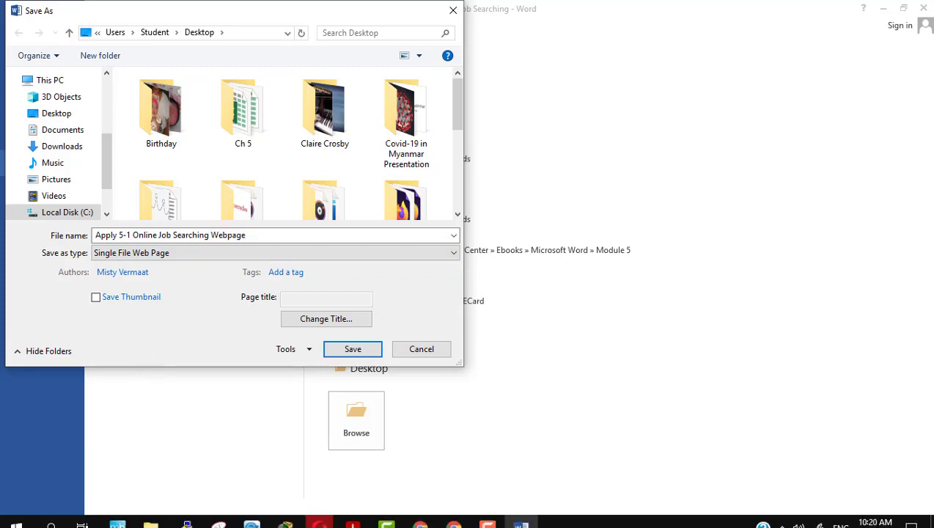
left_click(319, 514)
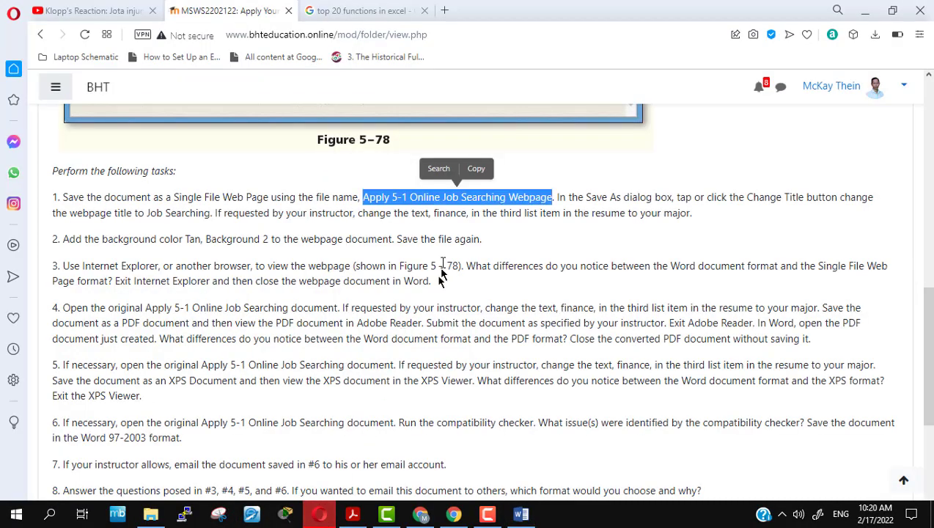
left_click(594, 211)
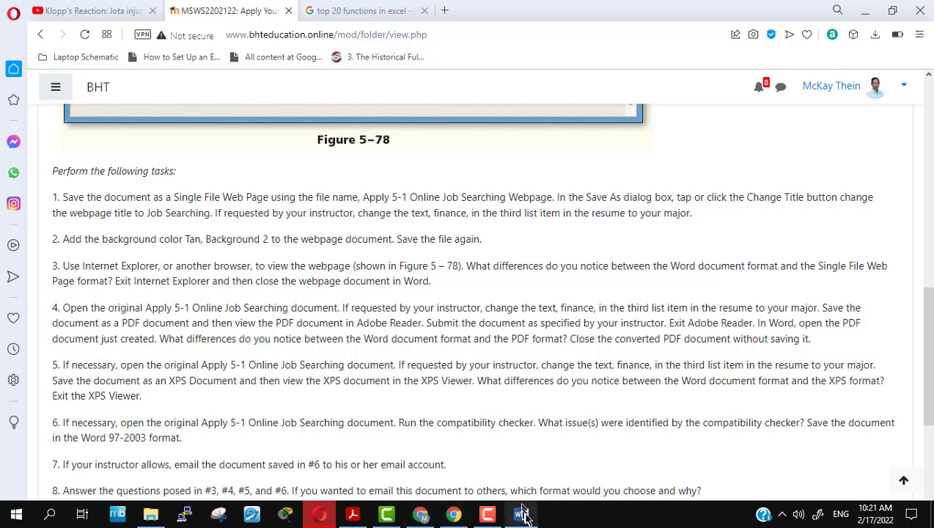
left_click(521, 515)
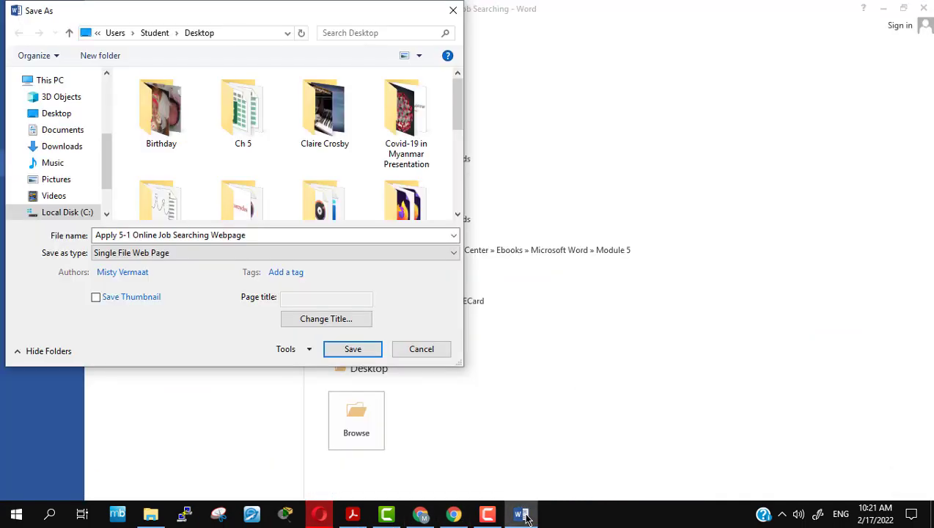
Change the web page title to 'Job Searching', copying it from the instructions
left_click(318, 325)
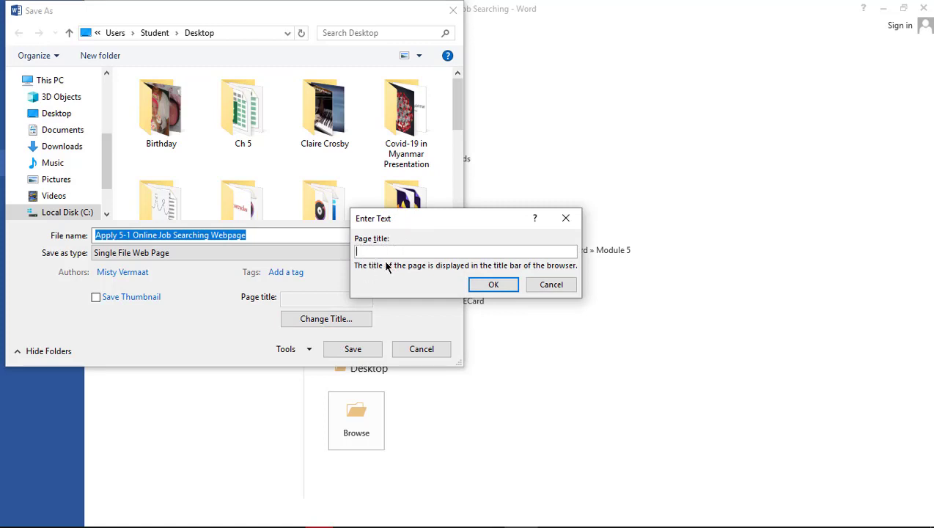
key("alt+Tab")
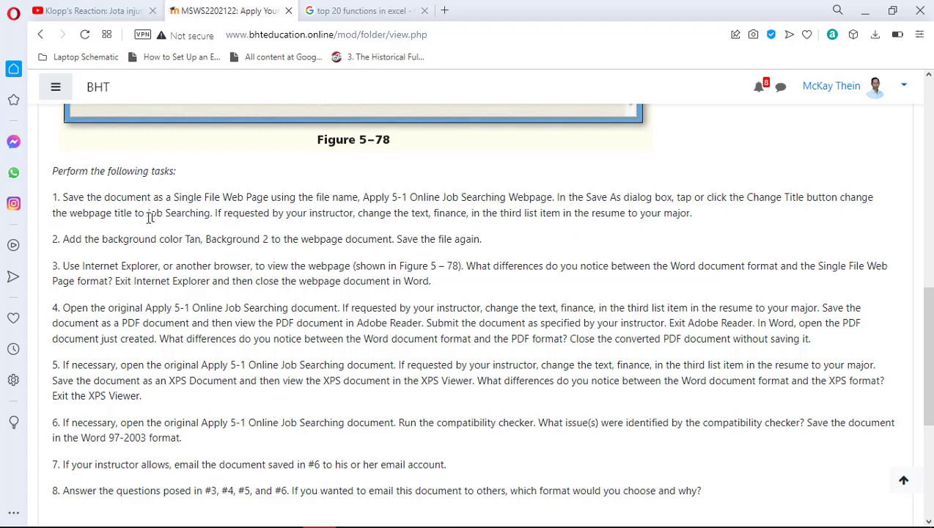
left_click_drag(145, 213, 211, 215)
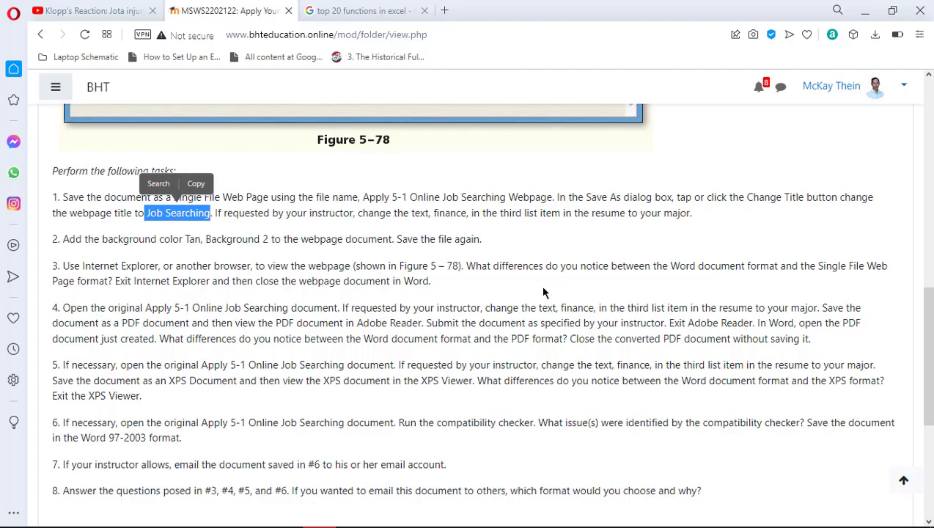
key("alt+Tab")
left_click(426, 251)
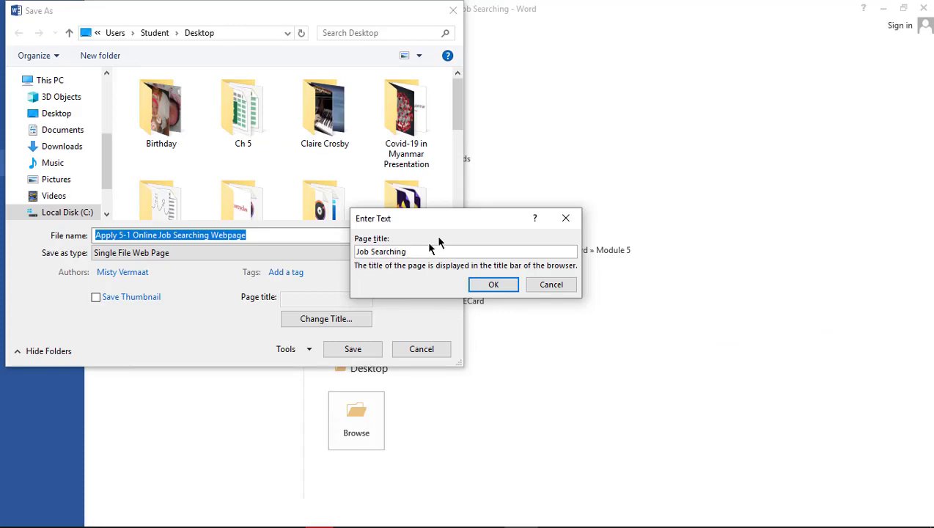
left_click(491, 285)
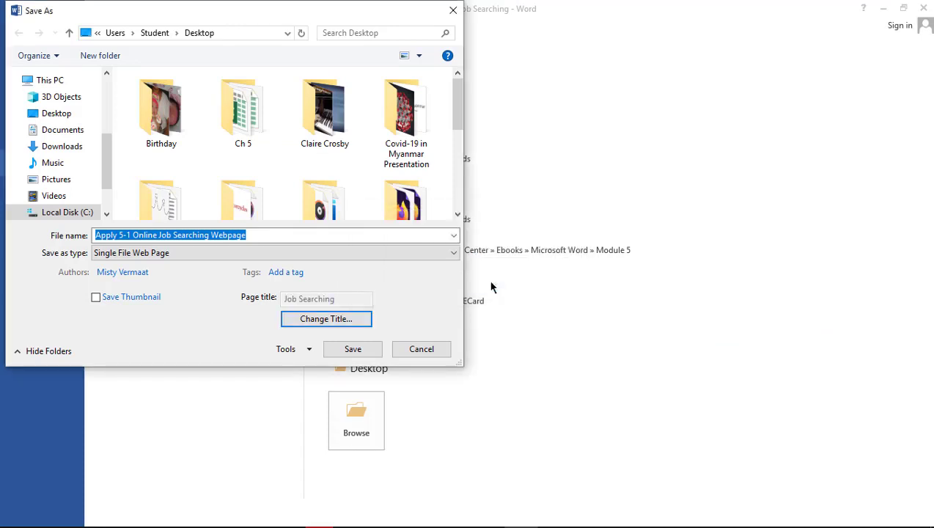
Review the instruction about the third list item, then save the single-file web page
key("alt+Tab")
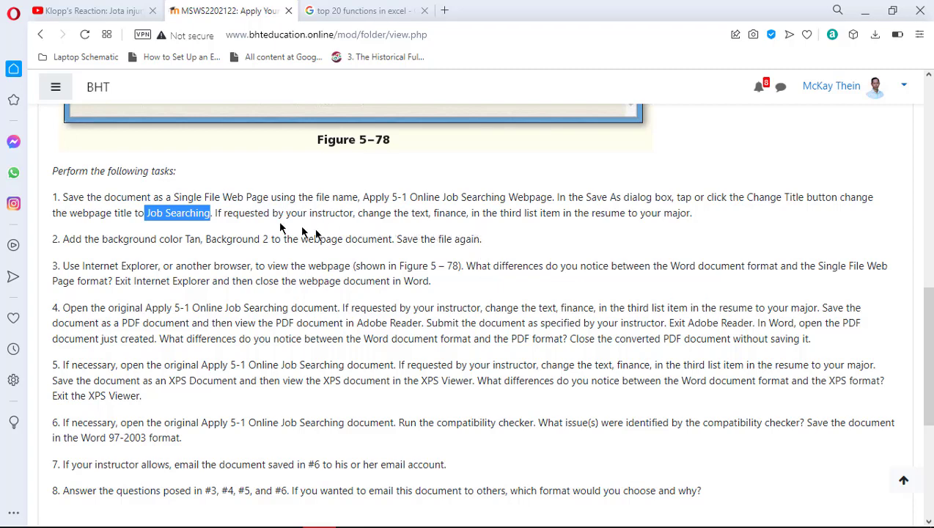
left_click_drag(214, 213, 696, 219)
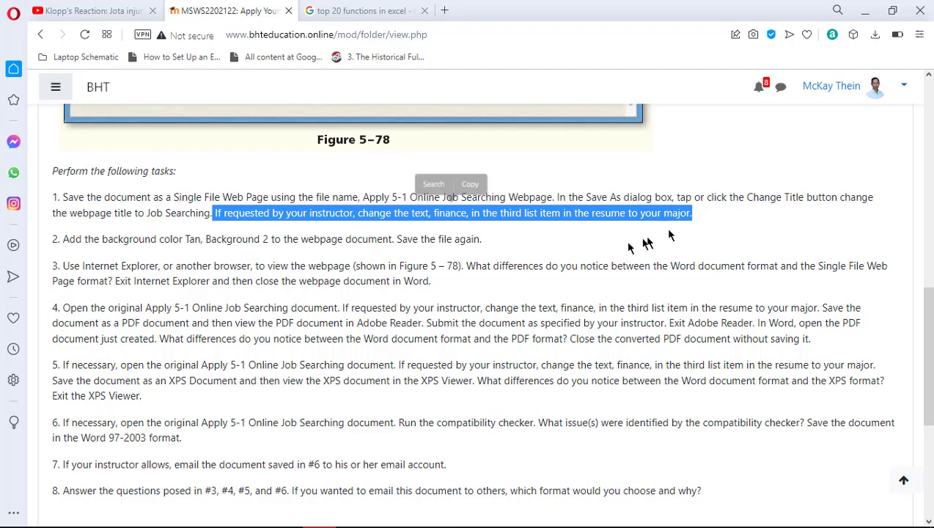
left_click(533, 242)
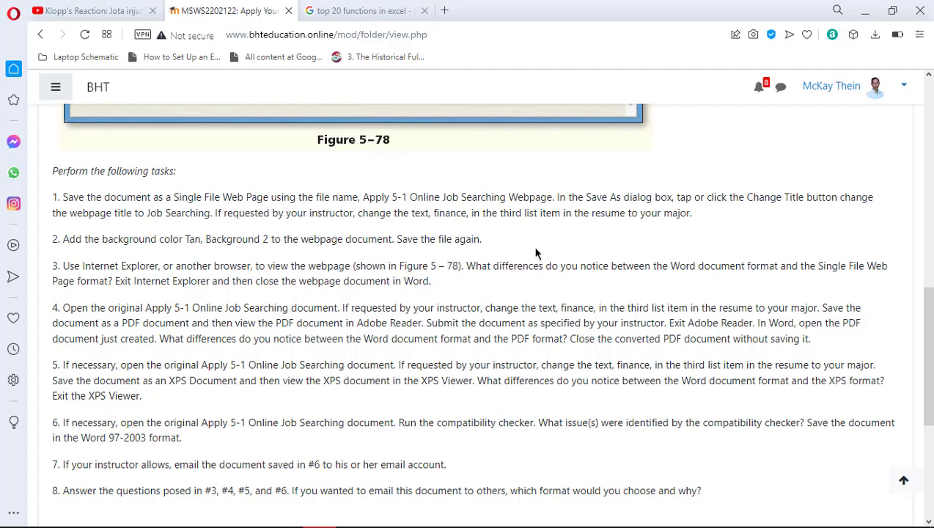
key("alt+Tab")
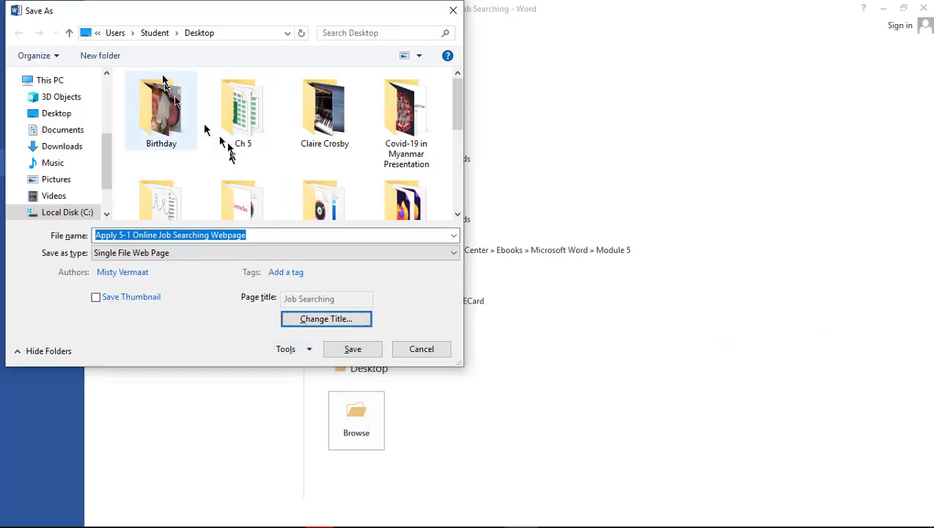
left_click(349, 350)
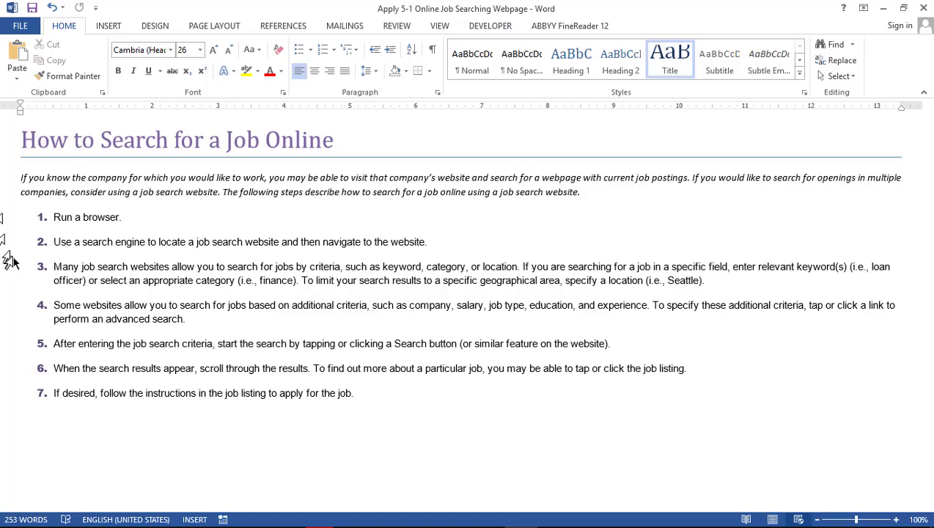
Review the assignment instructions in the browser before formatting the page
key("alt+Tab")
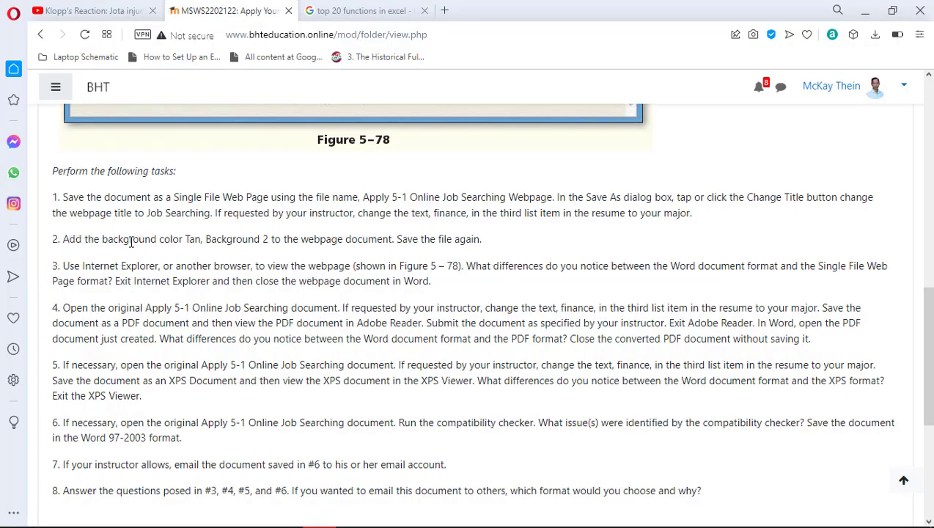
key("alt+Tab")
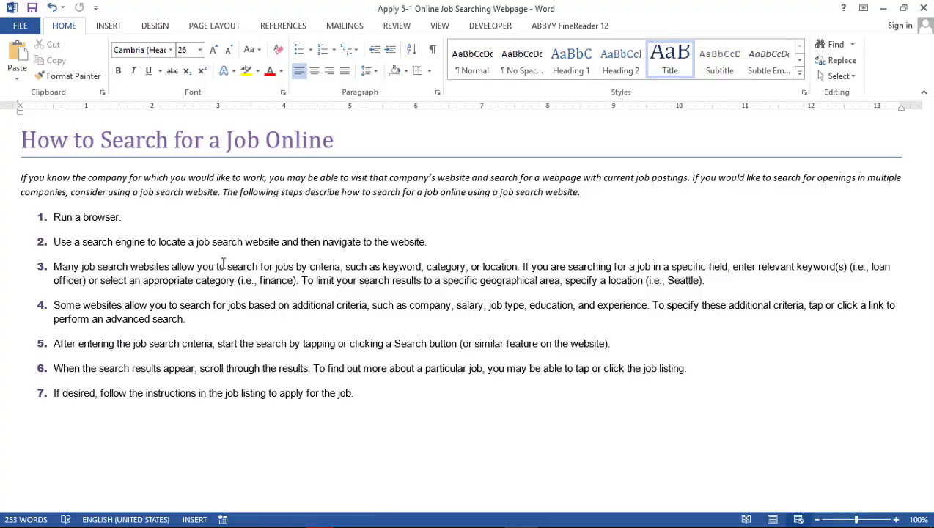
key("alt+Tab")
scroll(437, 306, "up", 5)
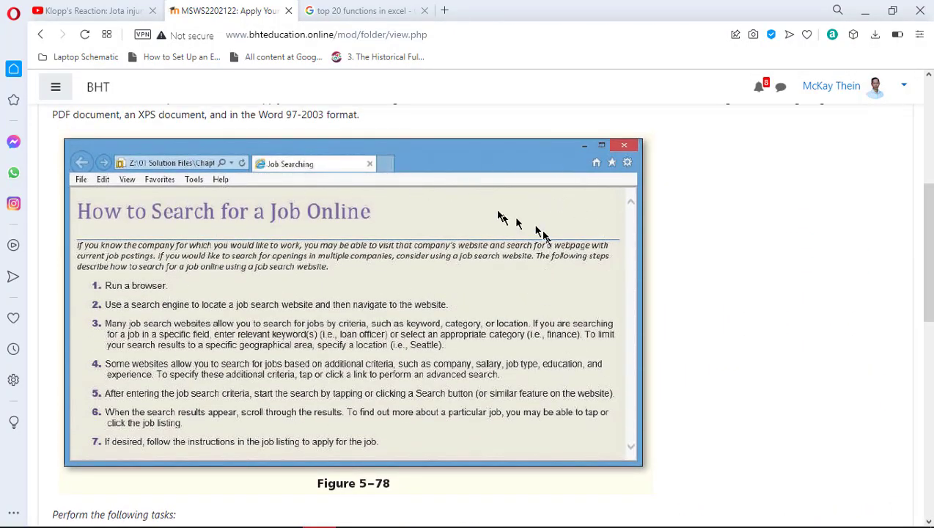
key("alt+Tab")
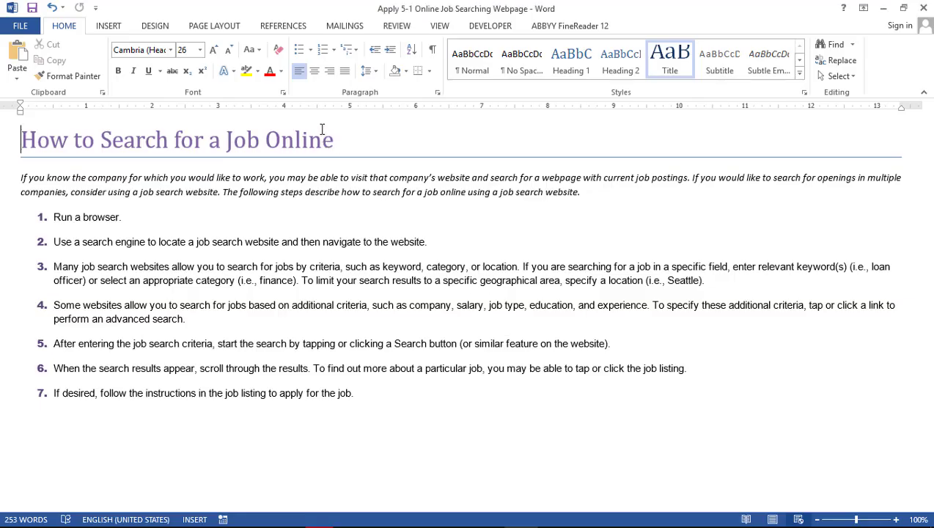
Apply Tan, Background 2 as the page colour from the Design tab's Page Color
left_click(117, 30)
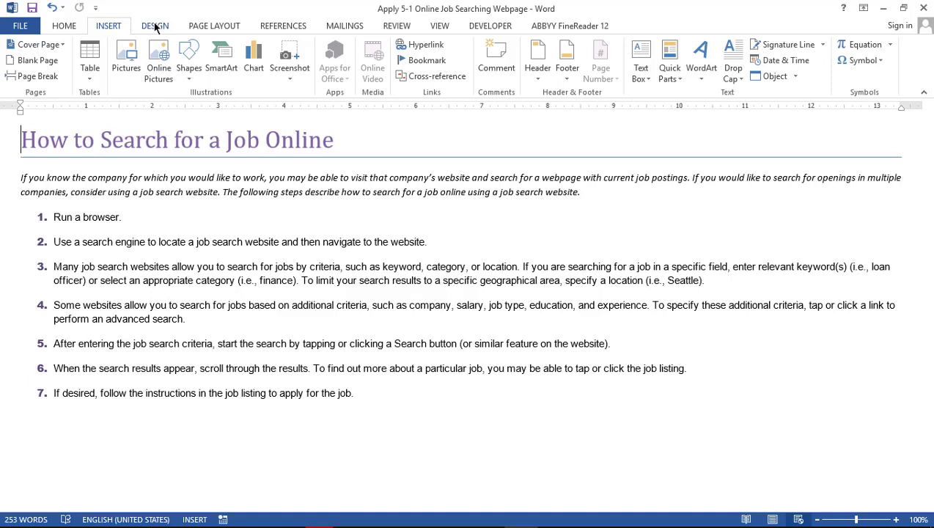
left_click(204, 28)
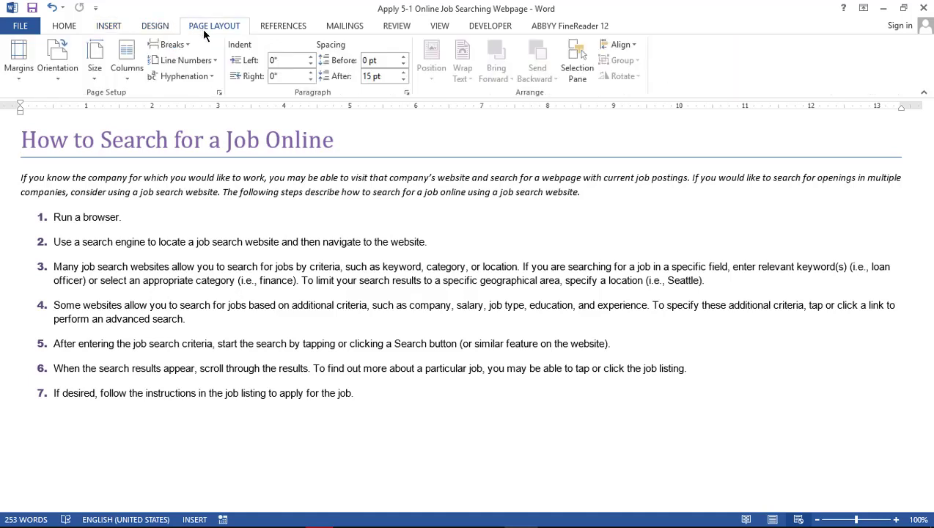
left_click(156, 26)
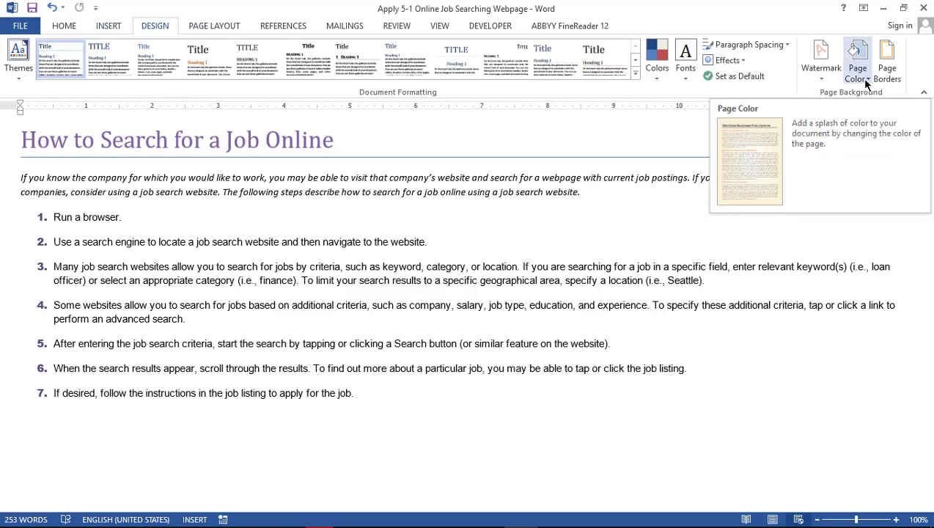
left_click(865, 82)
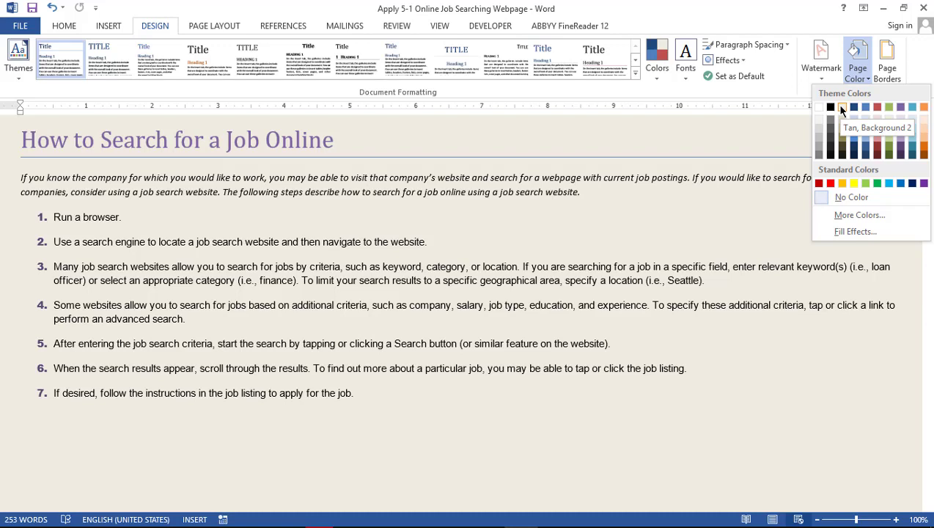
left_click(841, 108)
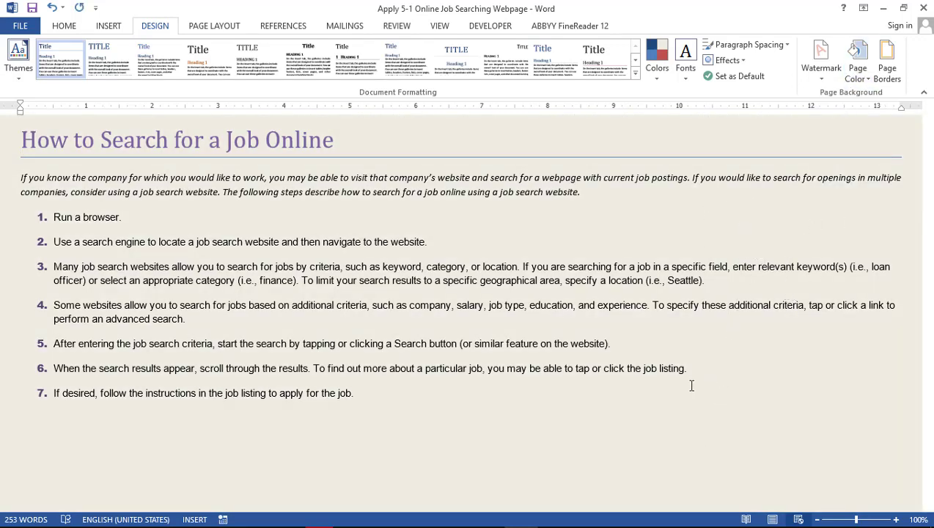
Save the webpage document and check its details under File > Info
key("alt+Tab")
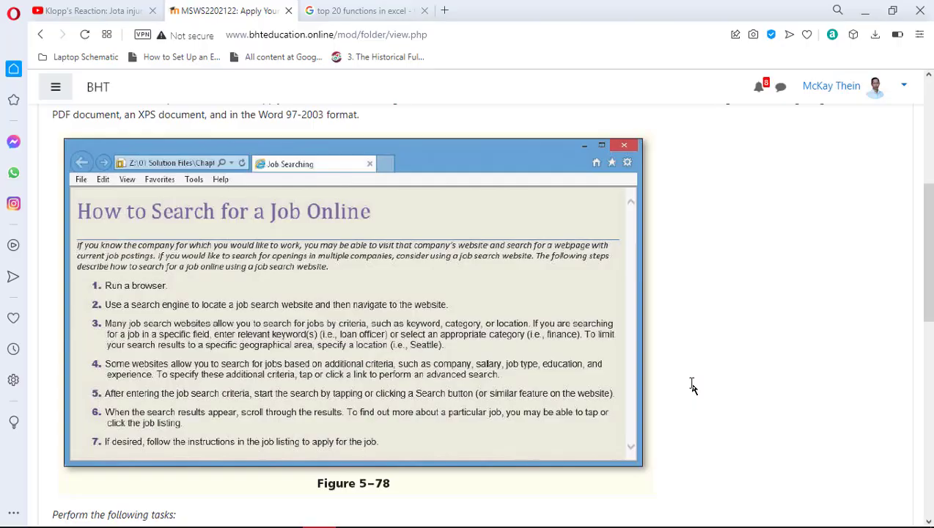
scroll(722, 328, "down", 5)
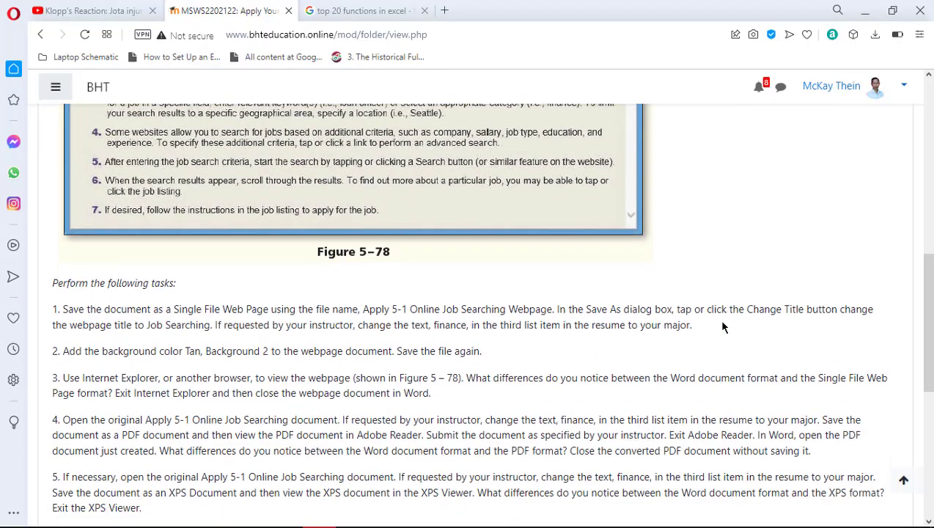
key("alt+Tab")
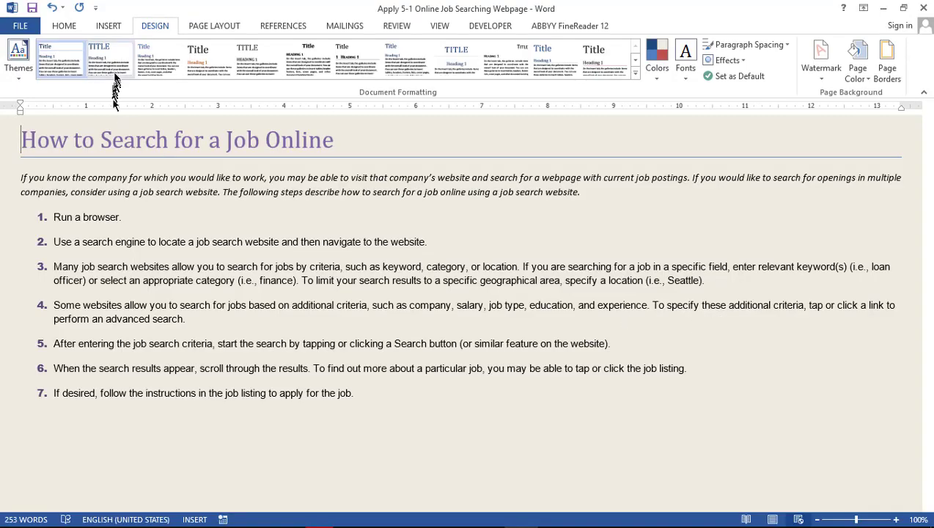
left_click(31, 9)
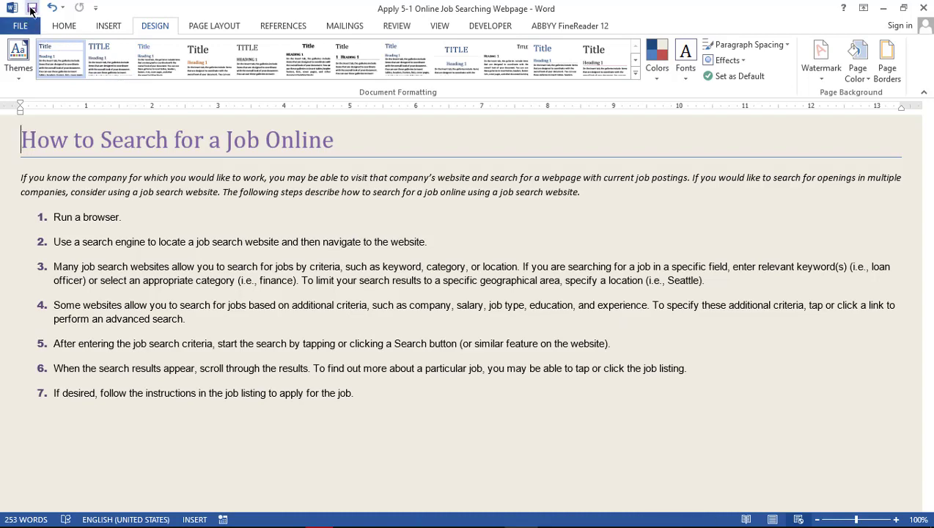
left_click(27, 26)
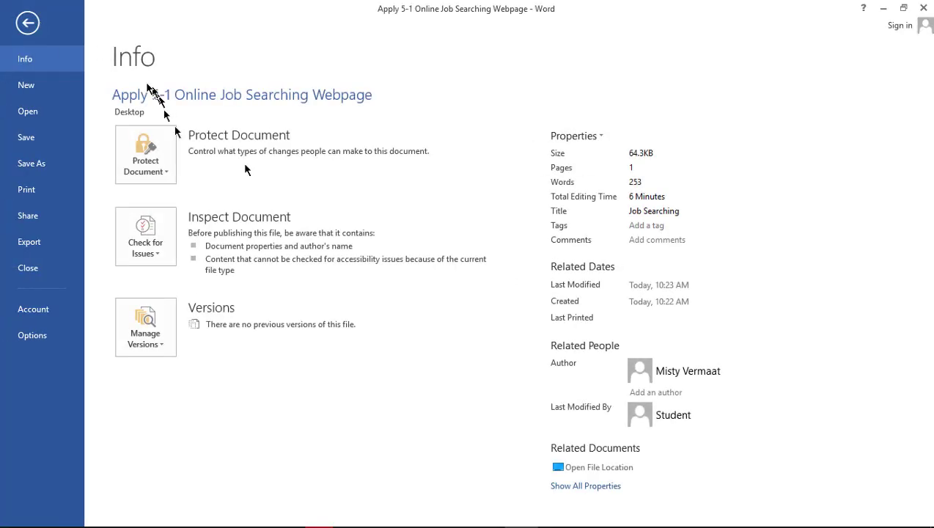
left_click(25, 23)
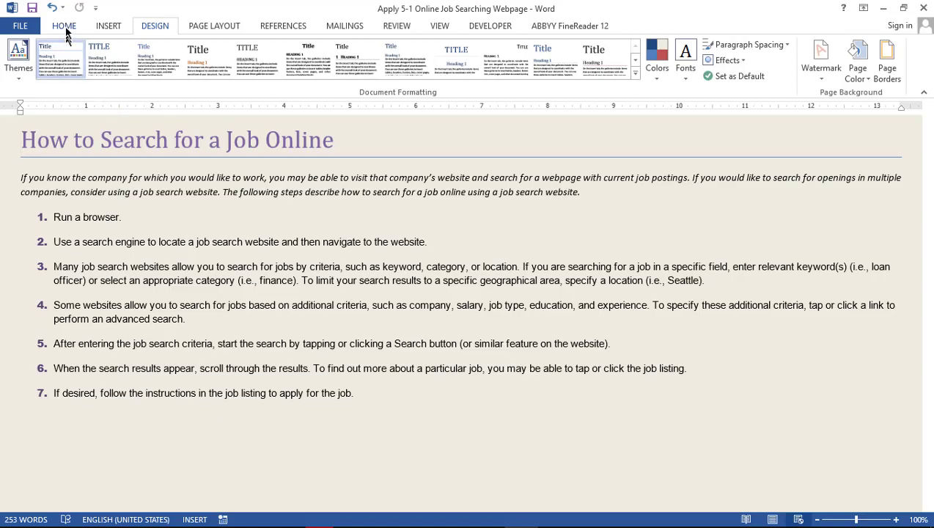
left_click(65, 26)
Recheck the instructions, then minimize Word and the Opera course page
key("alt+Tab")
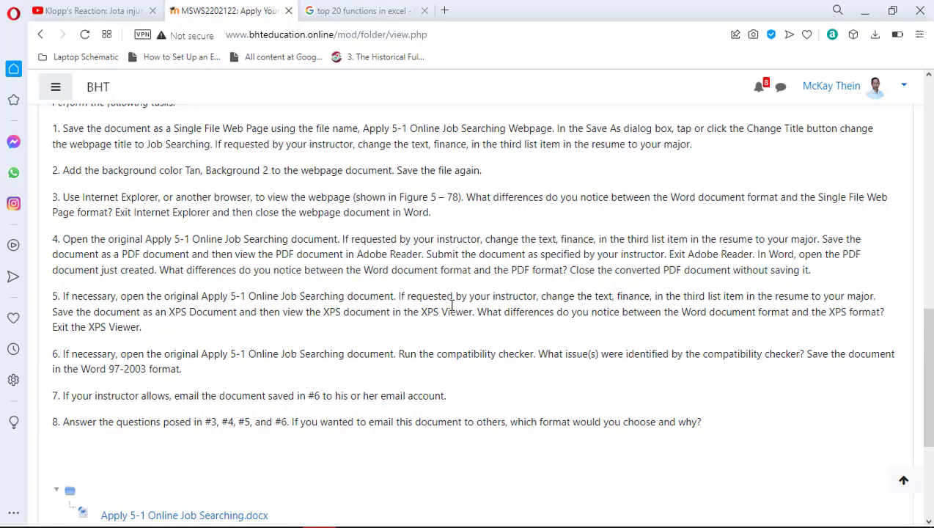
scroll(452, 305, "down", 1)
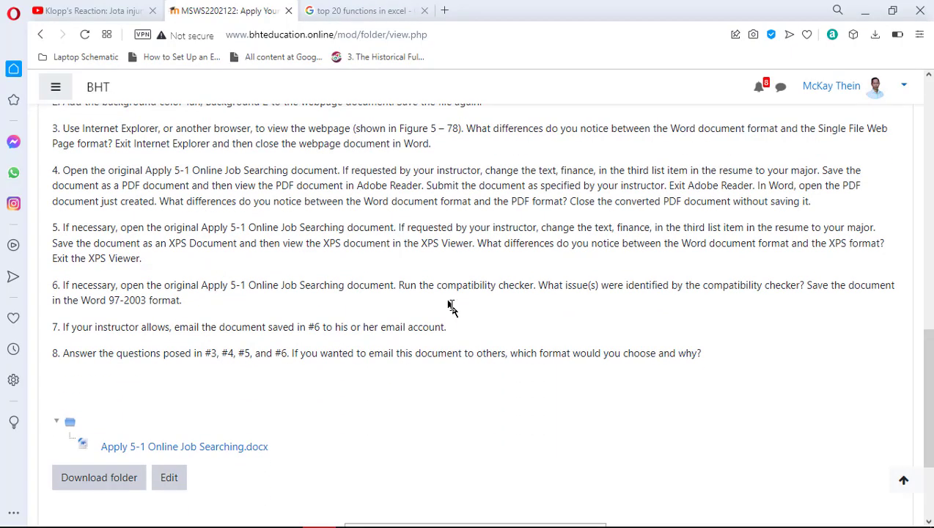
key("alt+Tab")
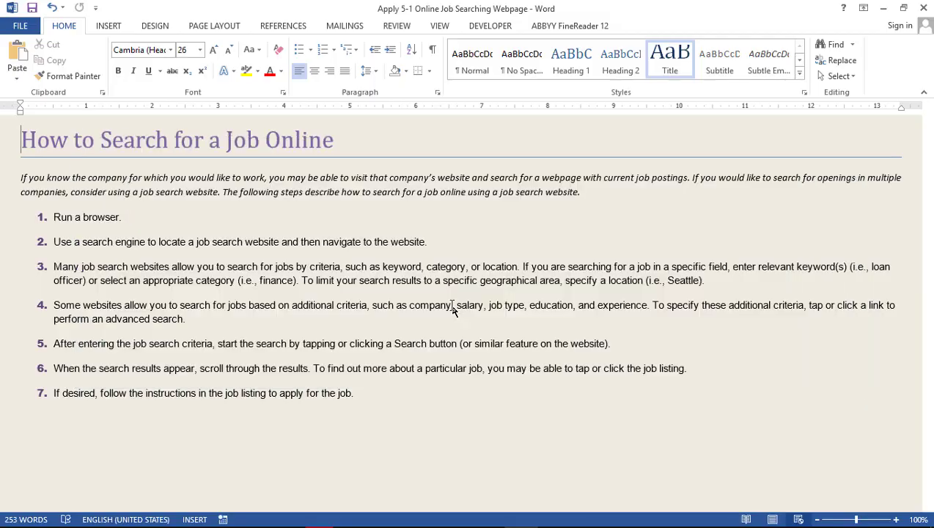
left_click(883, 8)
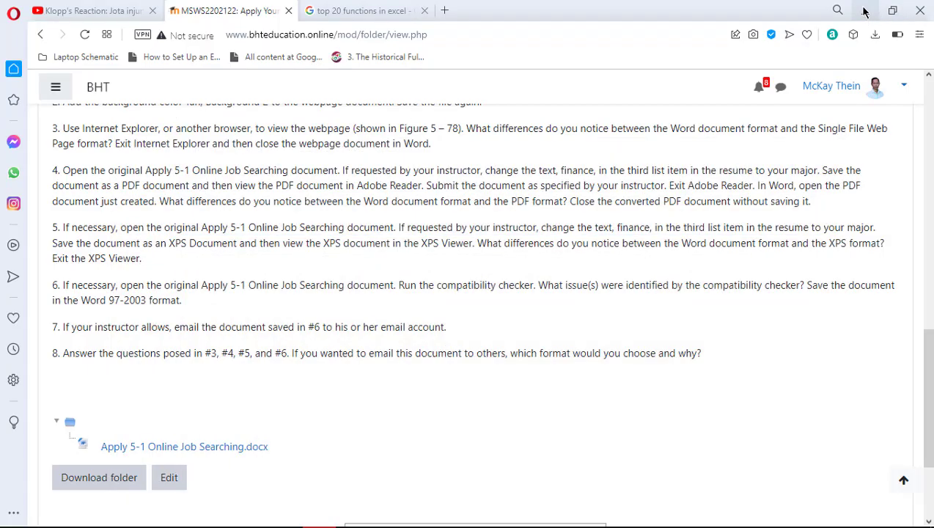
left_click(864, 10)
Minimize Acrobat, Meet and Module 5 windows, then open the desktop webpage file
left_click(862, 10)
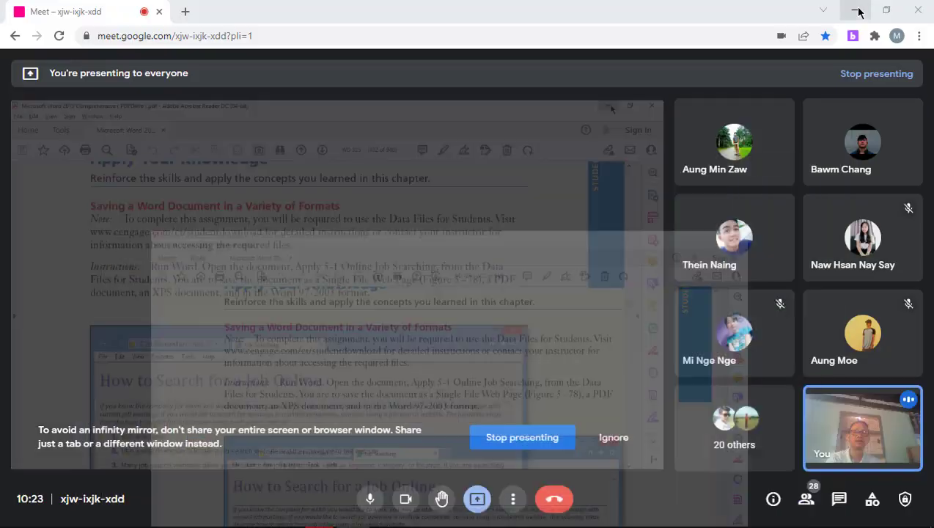
left_click(862, 12)
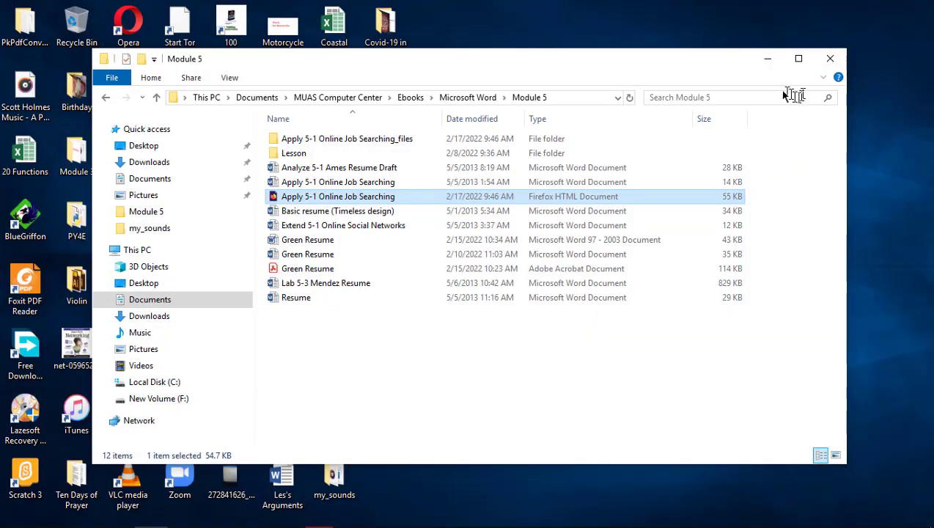
left_click(767, 58)
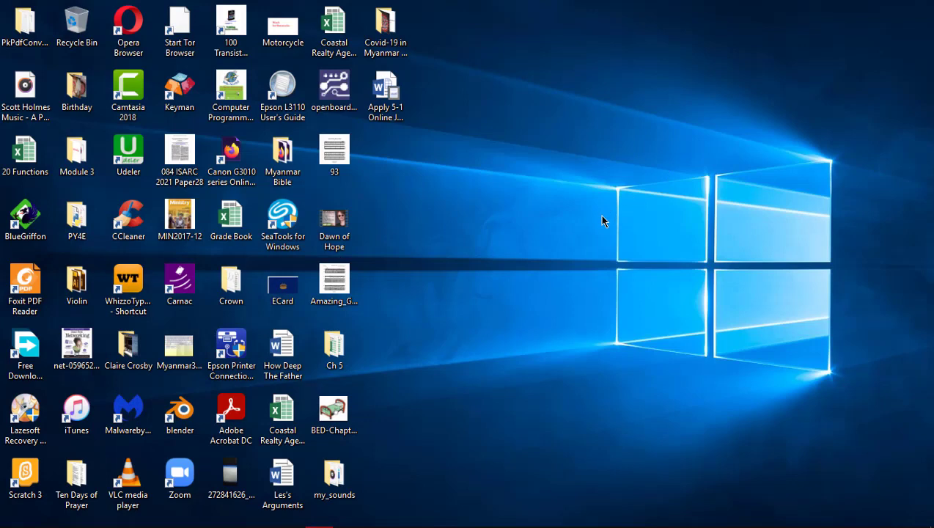
left_click(386, 88)
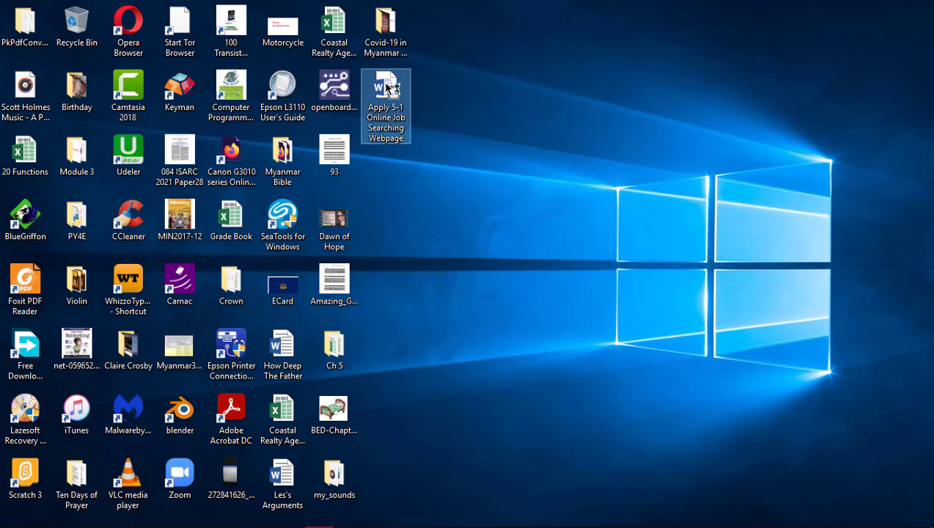
double_click(385, 88)
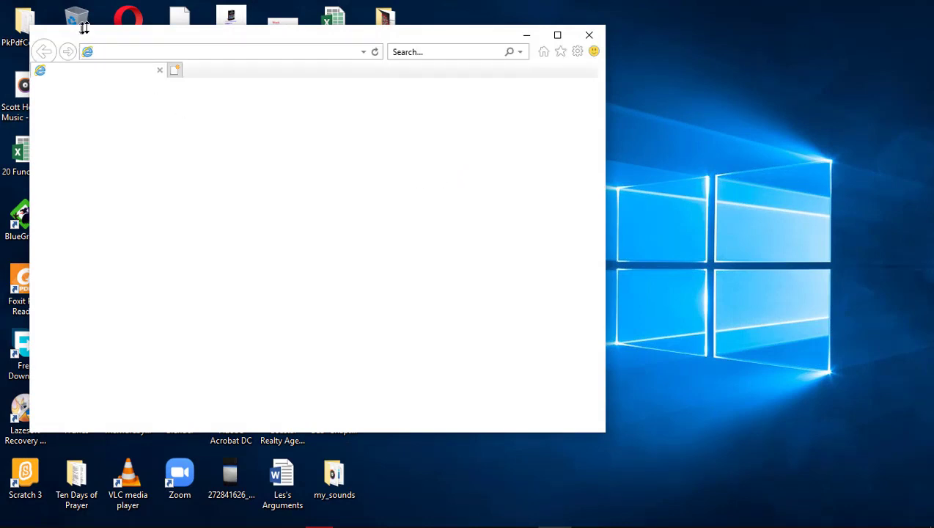
Maximize Internet Explorer, decline the recommended security settings, and re-maximize after repositioning
left_click(558, 36)
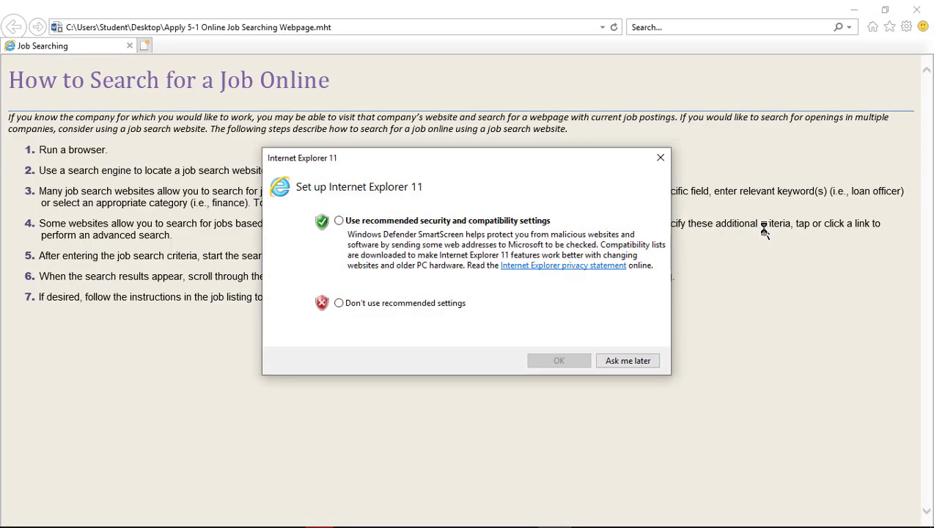
left_click(339, 302)
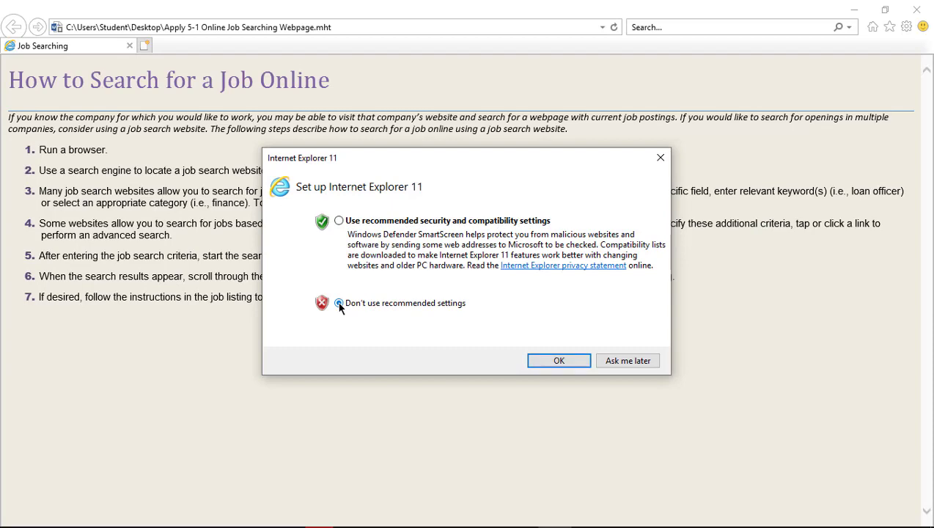
left_click(557, 361)
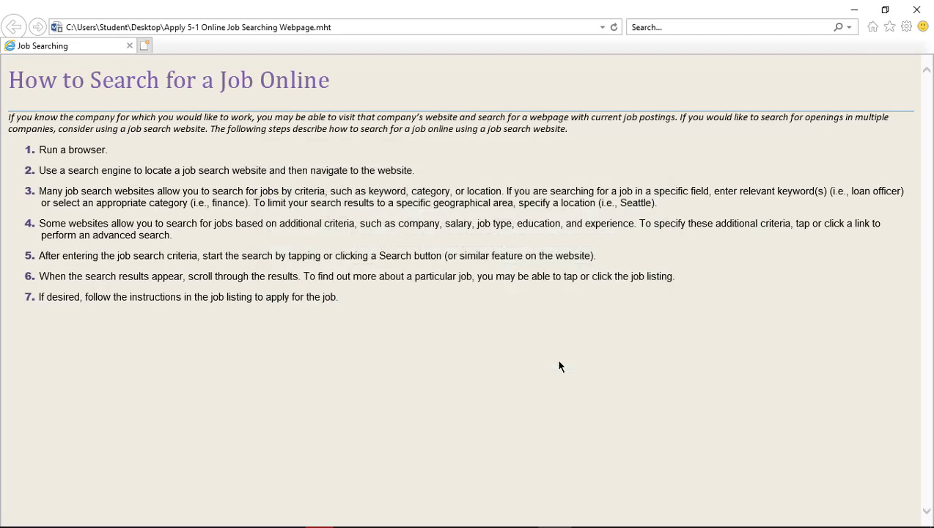
left_click(885, 9)
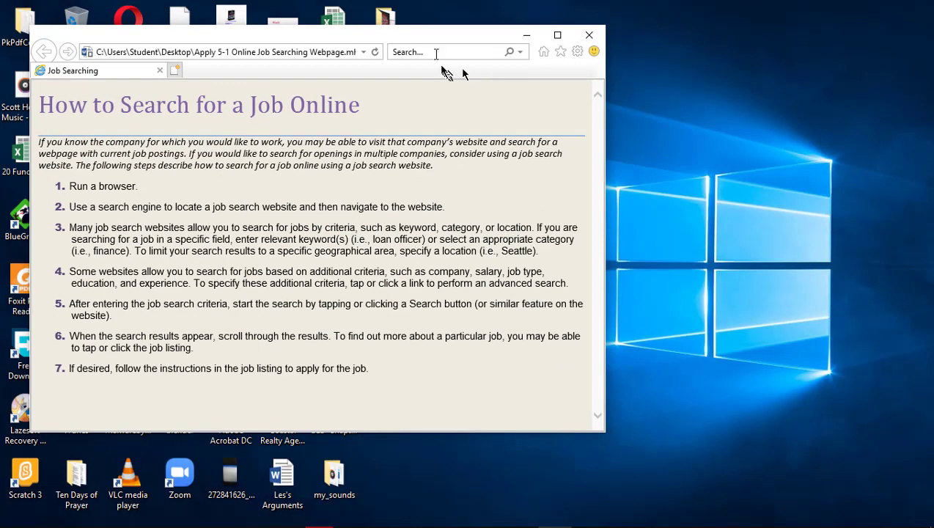
left_click_drag(434, 38, 659, 62)
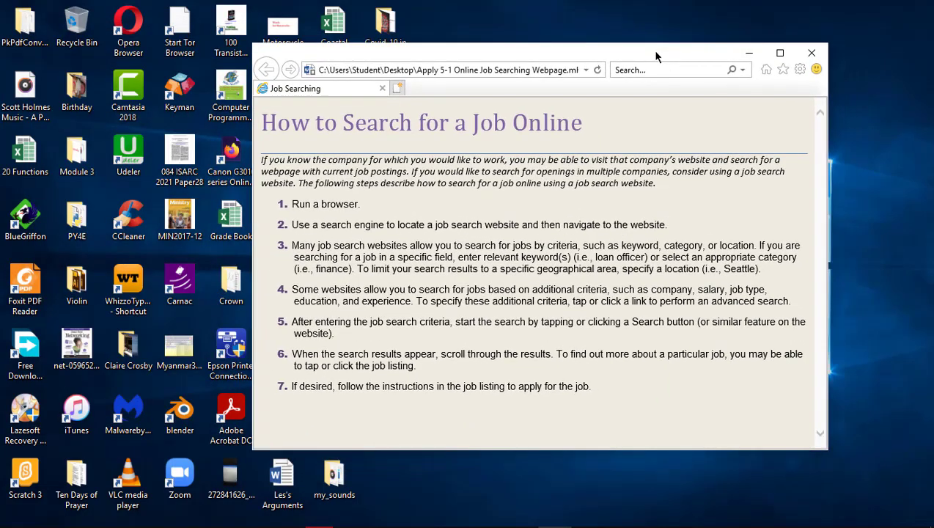
left_click(780, 54)
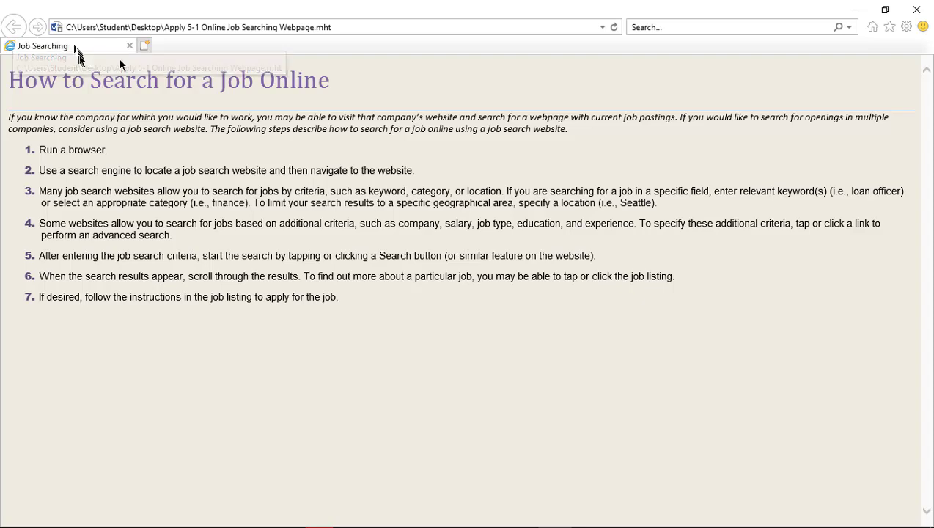
key("alt+Tab")
Locate 'Apply 5-1 Online Job Searching Webpage' in Explorer's Desktop folder and bring up its actions
left_click(332, 176)
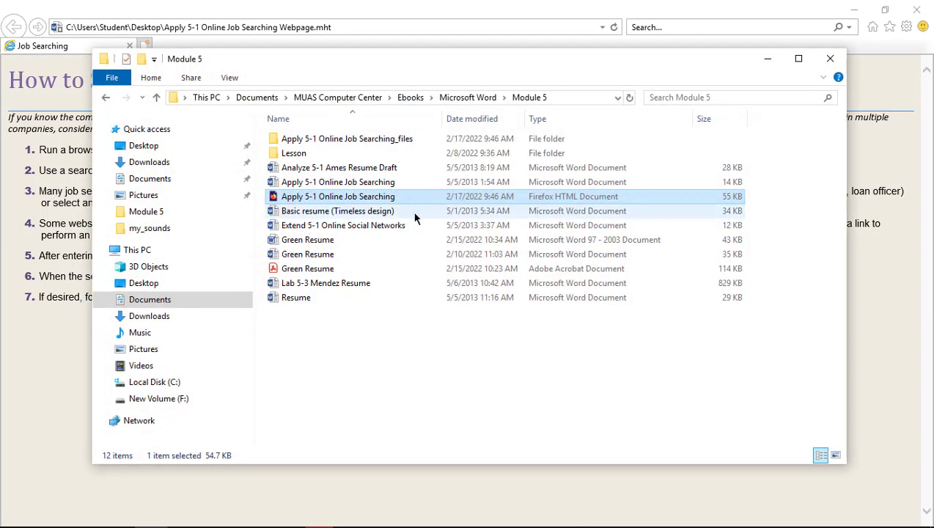
left_click(155, 285)
scroll(415, 246, "down", 3)
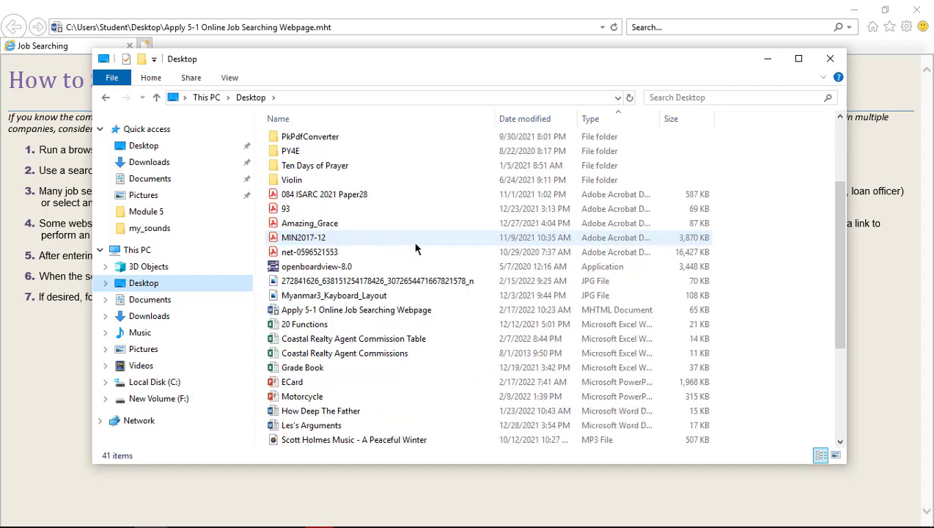
left_click(364, 316)
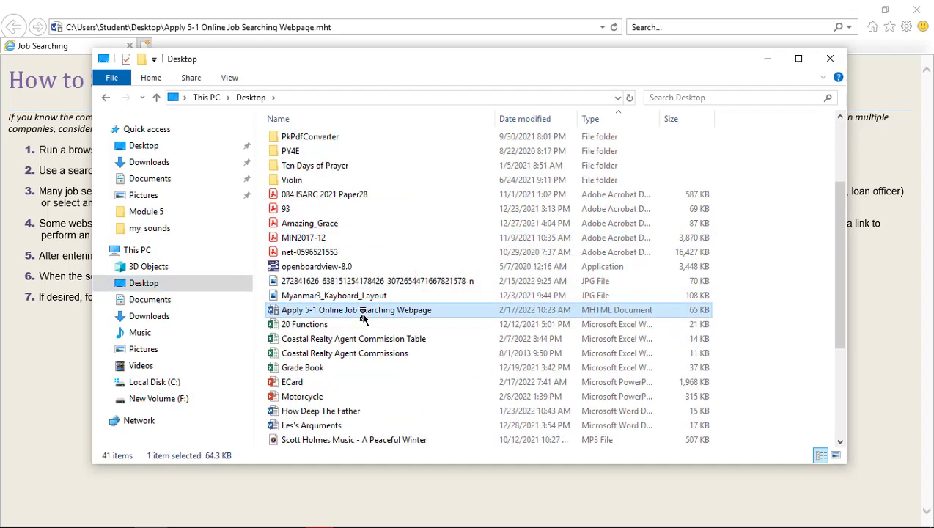
right_click(361, 314)
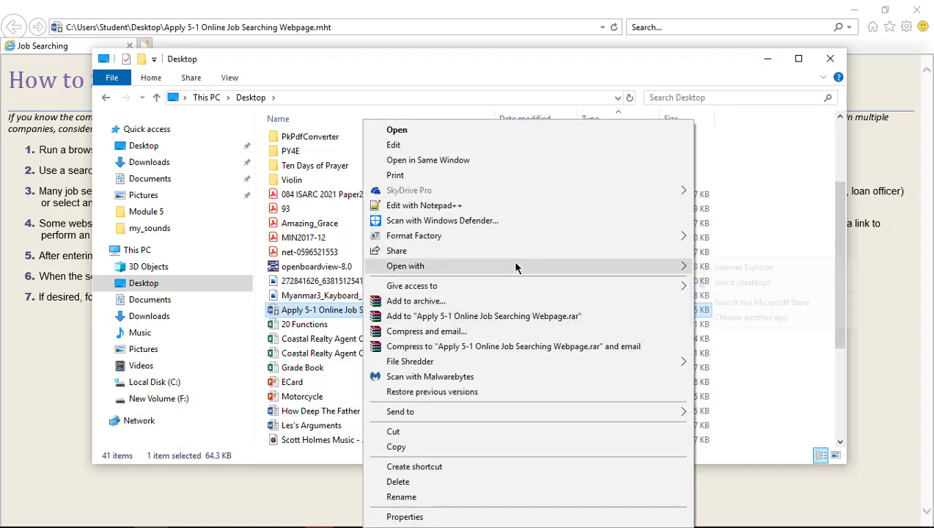
Try opening the file in Firefox via Choose another app, then cancel and close Firefox
mouse_move(514, 261)
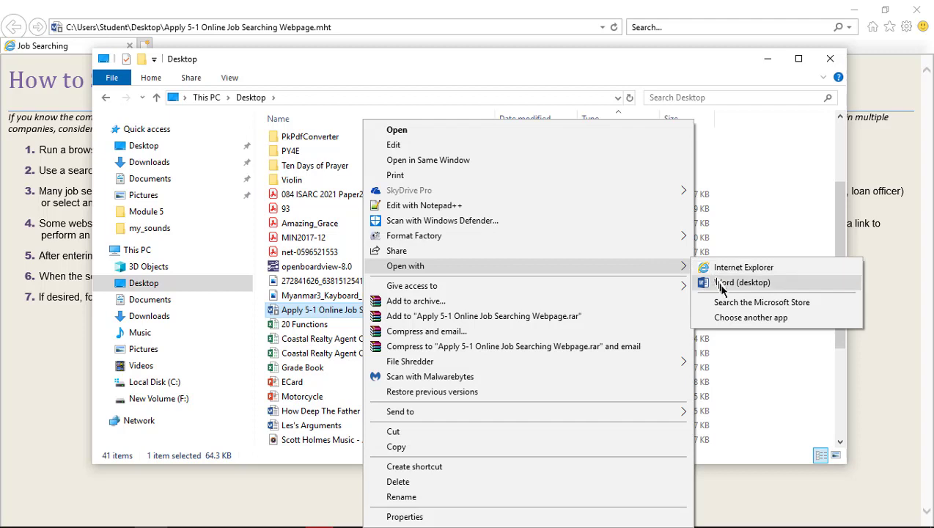
left_click(738, 318)
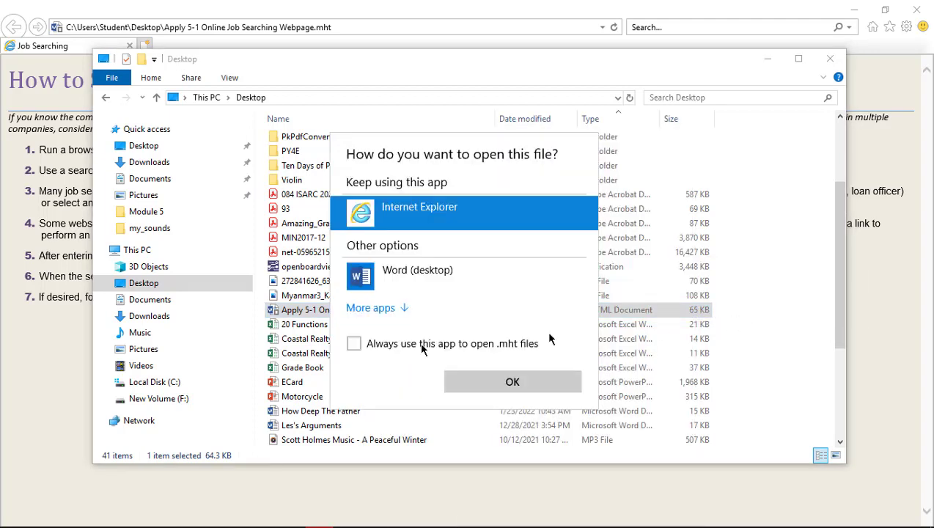
left_click(370, 308)
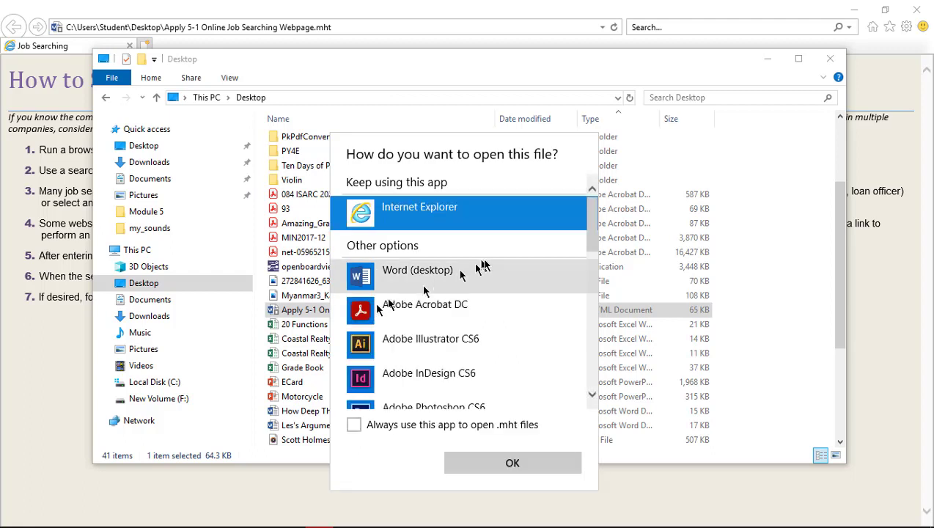
scroll(488, 264, "down", 5)
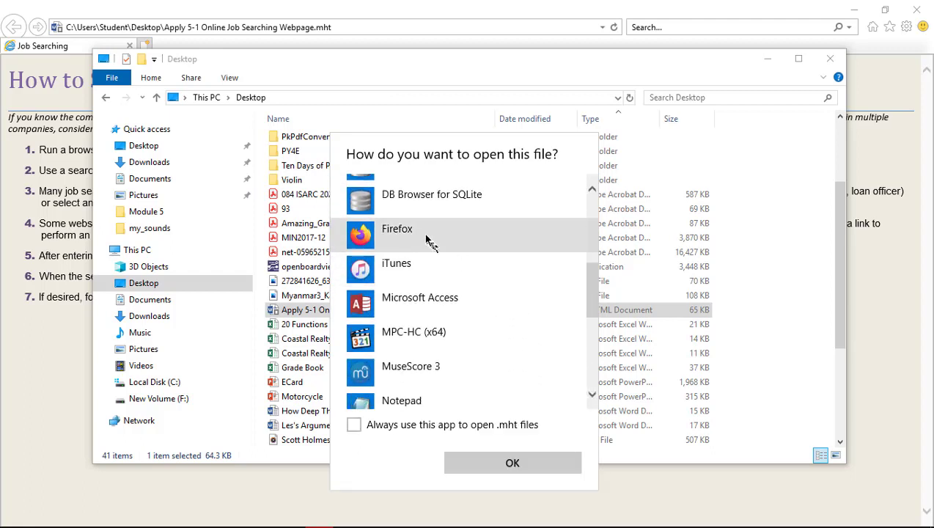
left_click(430, 242)
left_click(505, 463)
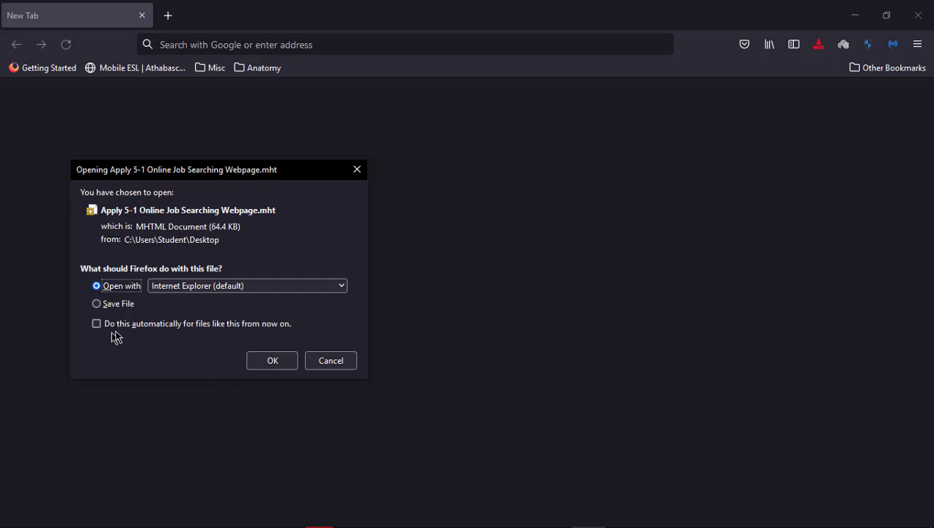
left_click(334, 363)
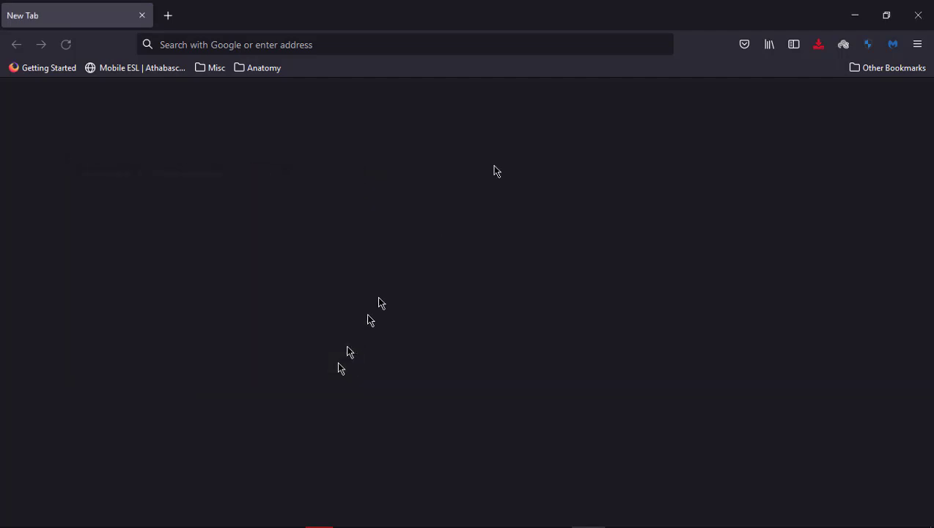
left_click(923, 8)
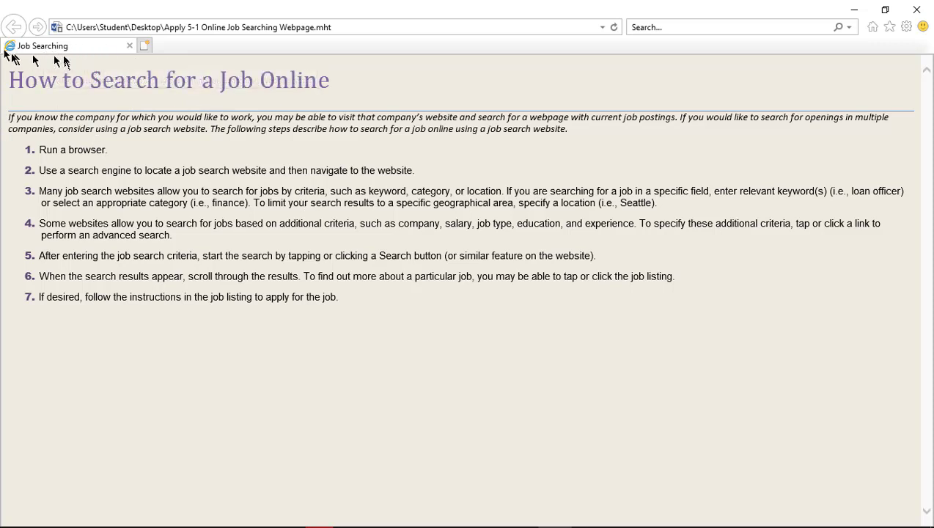
Reread task 3 in the browser, highlighting the Internet Explorer step and the format-differences question
key("alt+Tab")
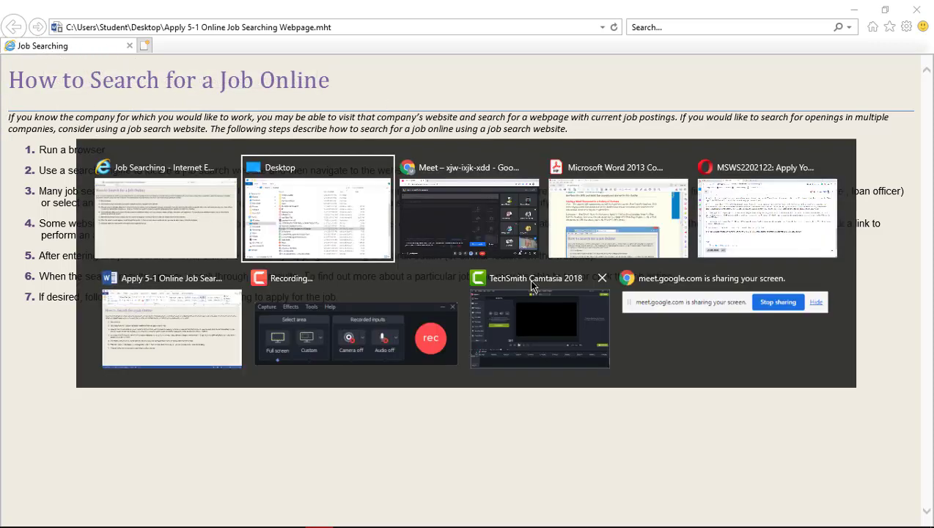
key("alt+Tab")
key("alt+Tab")
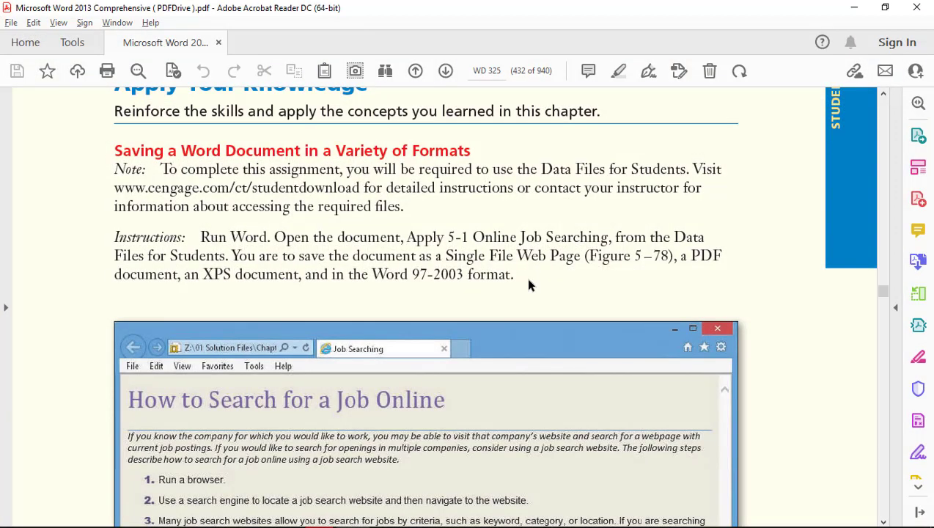
key("alt+Tab")
key("alt+Tab")
key("alt+Tab")
key("alt+Tab")
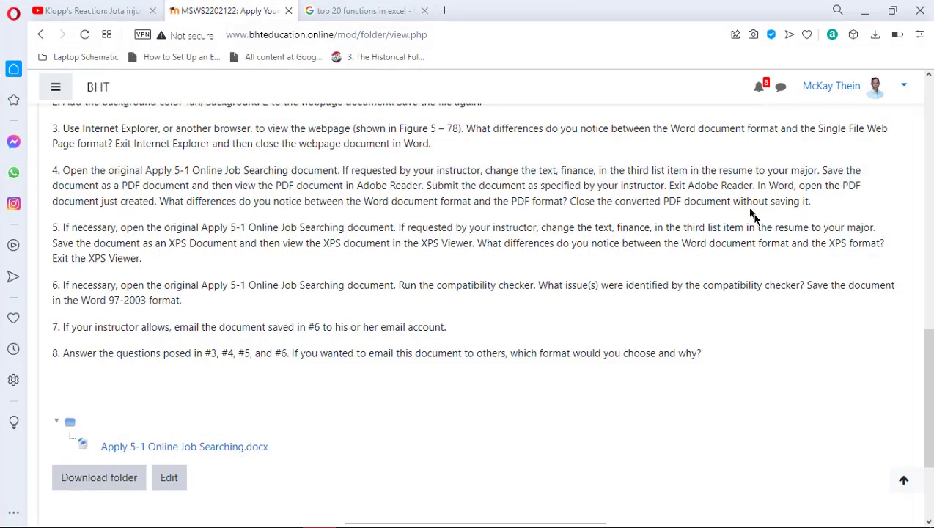
scroll(377, 246, "up", 2)
scroll(380, 256, "down", 1)
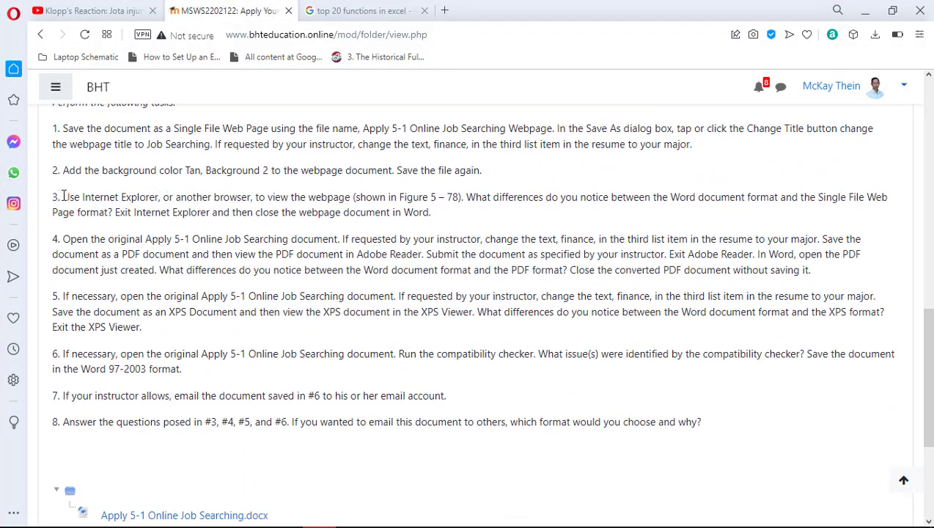
left_click_drag(63, 197, 164, 209)
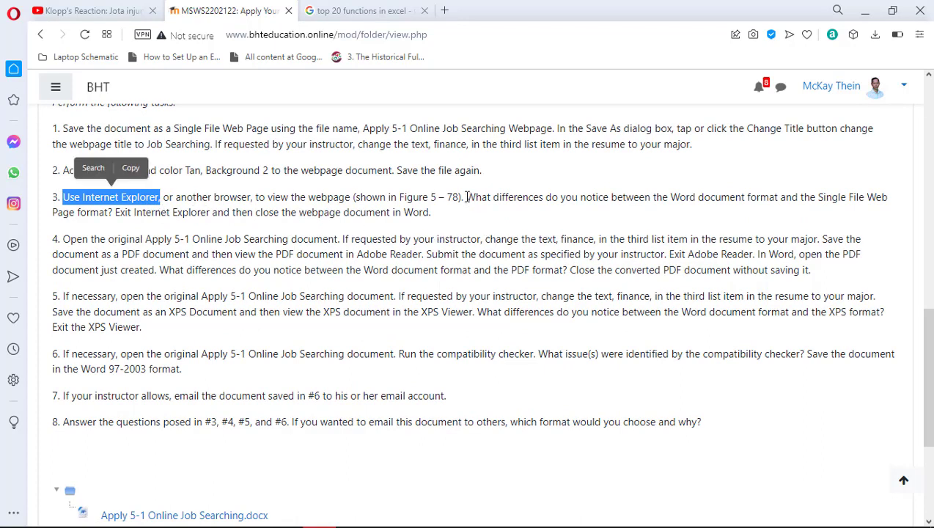
left_click_drag(466, 196, 110, 212)
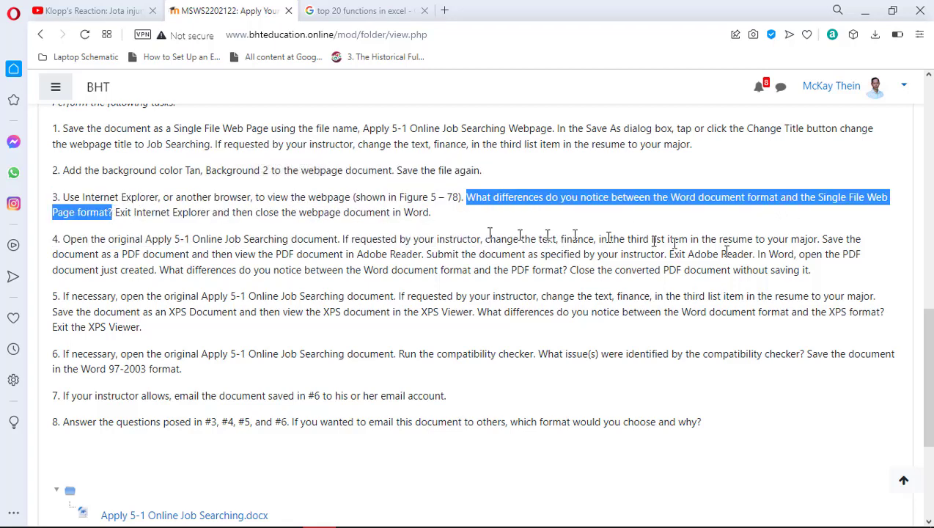
View the saved .mht page in Internet Explorer, then go back to the Word webpage document
key("alt+Tab")
key("alt+Tab")
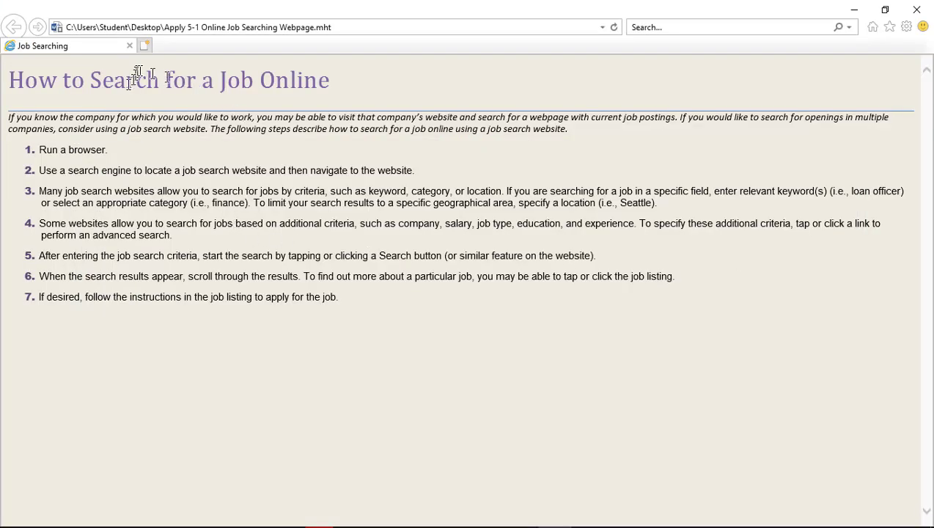
key("alt+Tab")
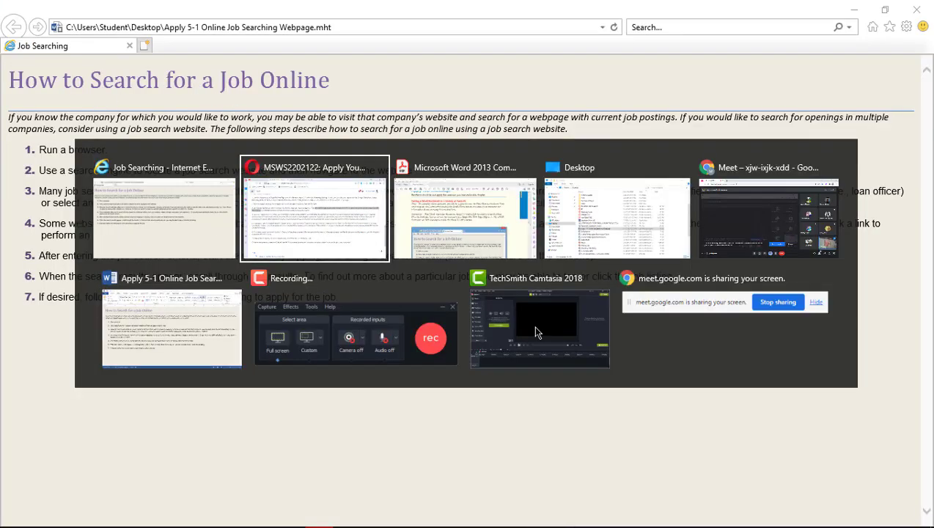
mouse_move(535, 332)
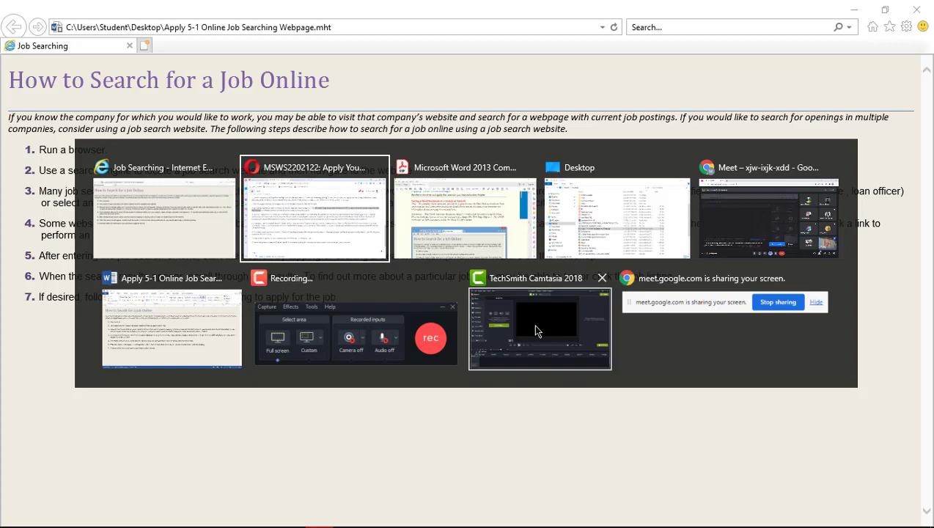
left_click(156, 328)
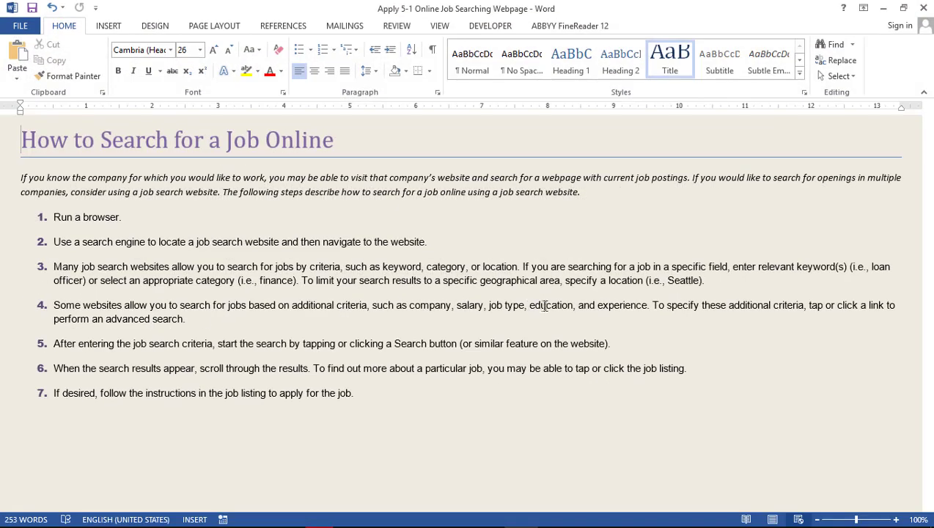
Compare the Word webpage document with the Internet Explorer page, ending with Internet Explorer in front
key("alt+Tab")
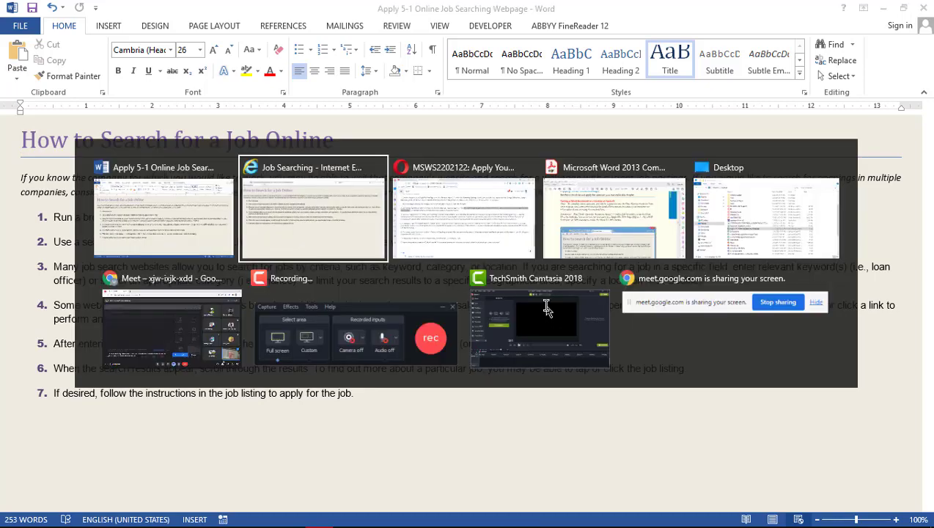
key("alt+Tab")
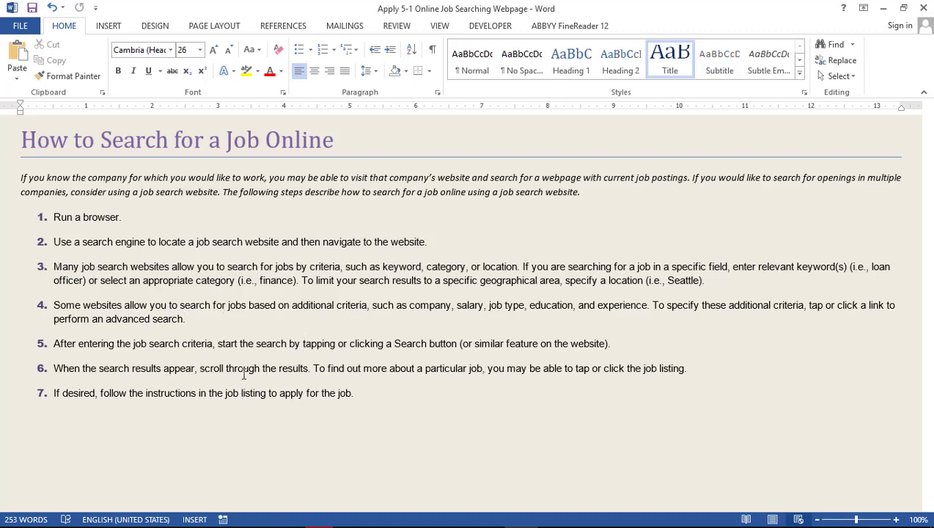
key("alt+Tab")
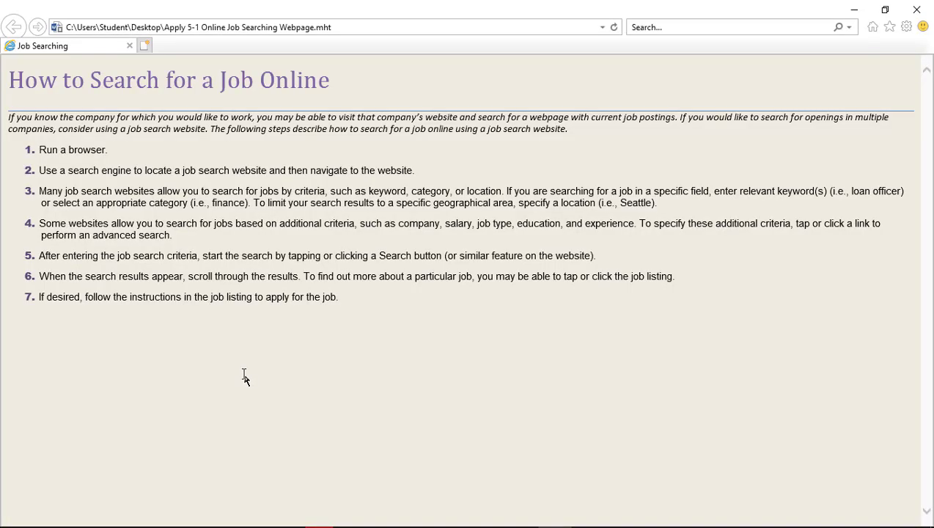
Following the exit instruction, close Internet Explorer and close the webpage document in Word
key("alt+Tab")
key("Tab")
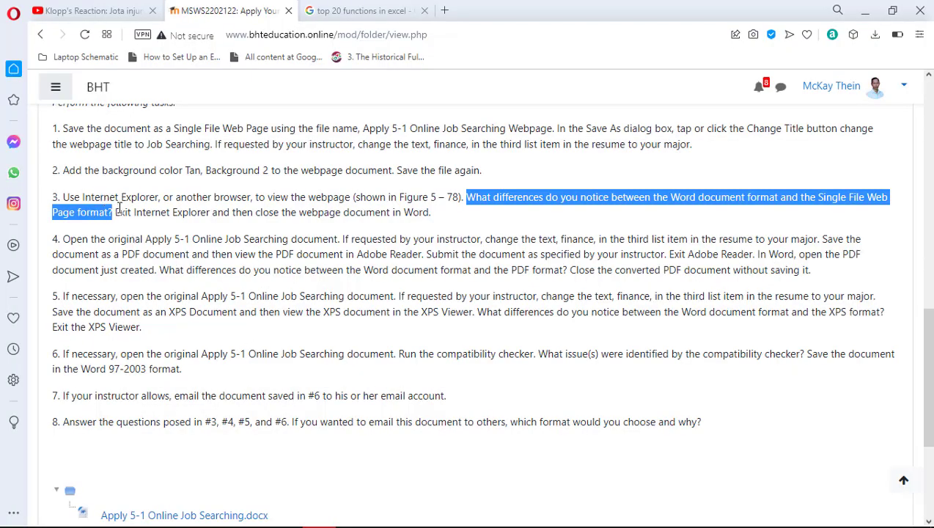
left_click_drag(119, 206, 438, 212)
key("alt+Tab")
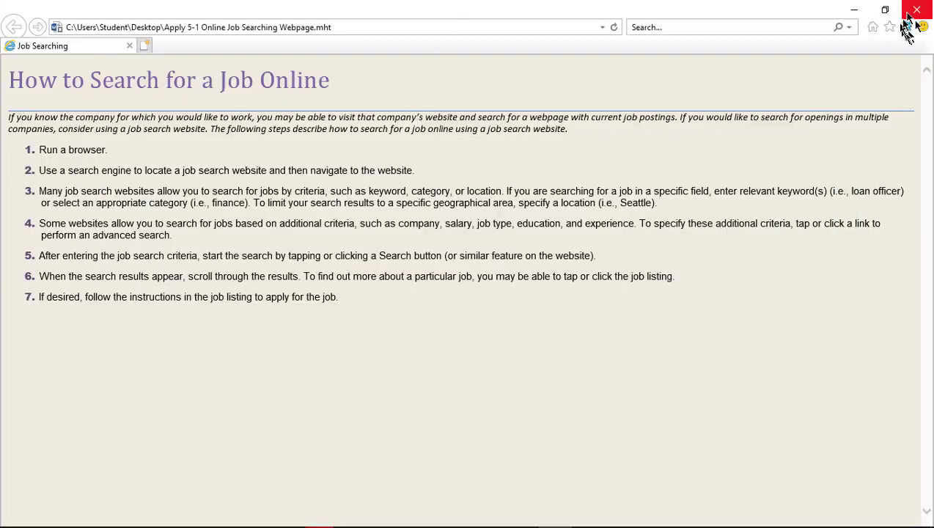
left_click(916, 10)
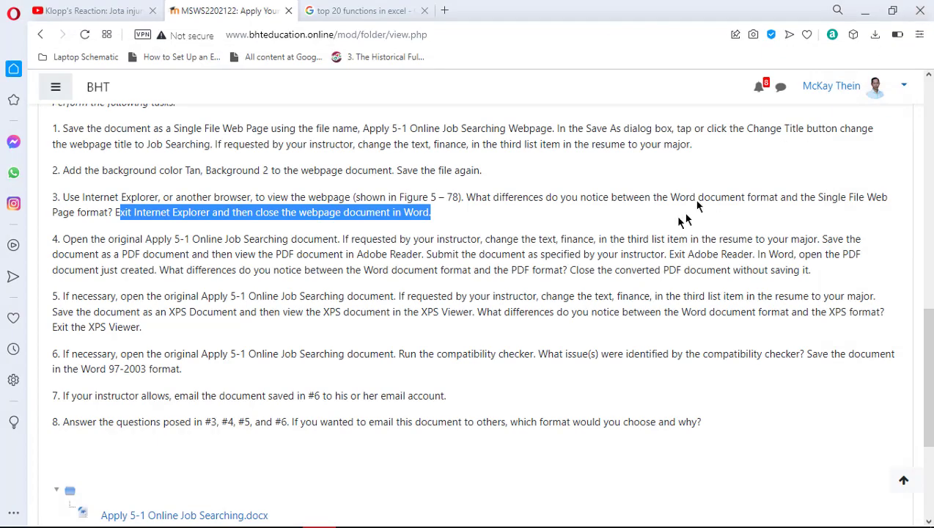
key("alt+Tab")
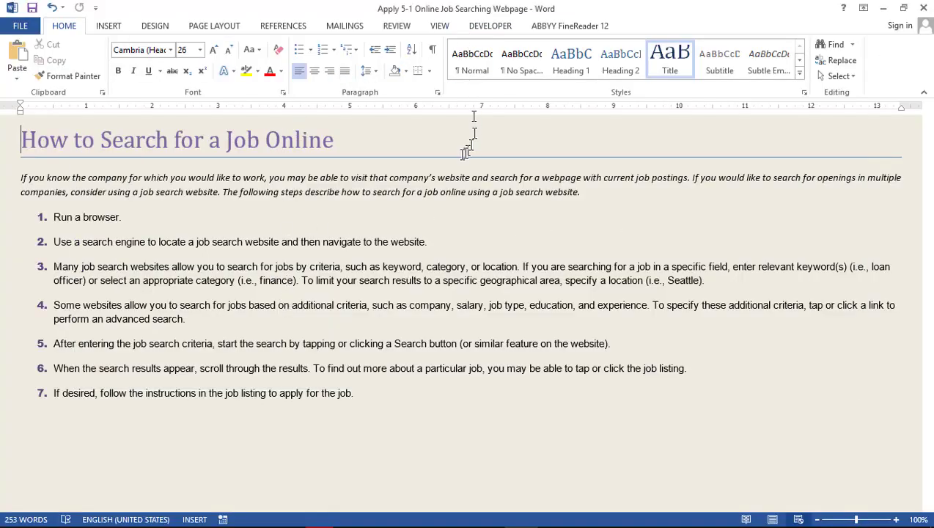
key("ctrl+w")
Read task 4 on the course page, highlighting the original document's name
key("alt+Tab")
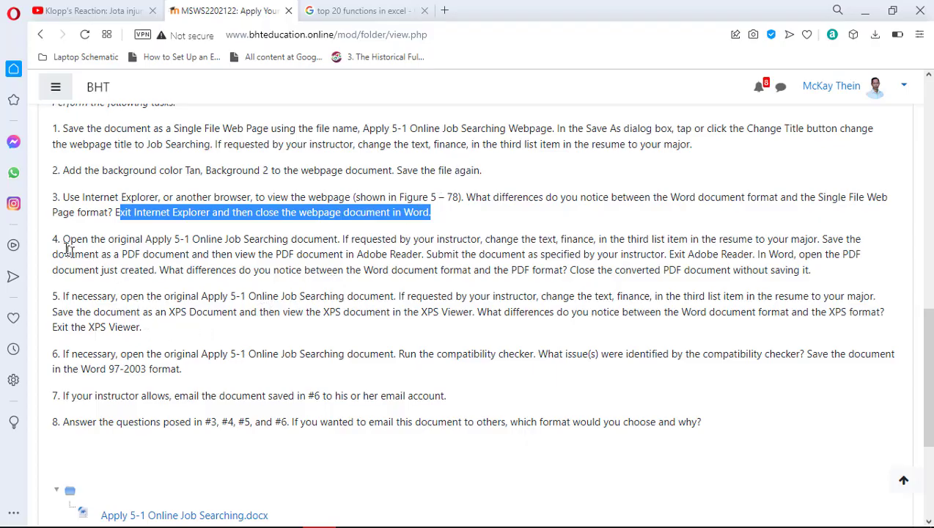
left_click(64, 243)
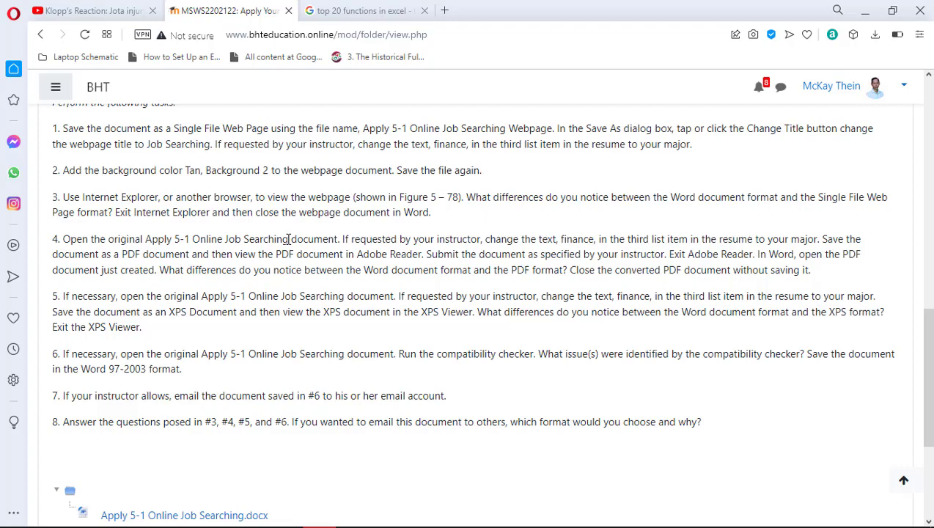
left_click_drag(289, 239, 145, 239)
key("alt+Tab")
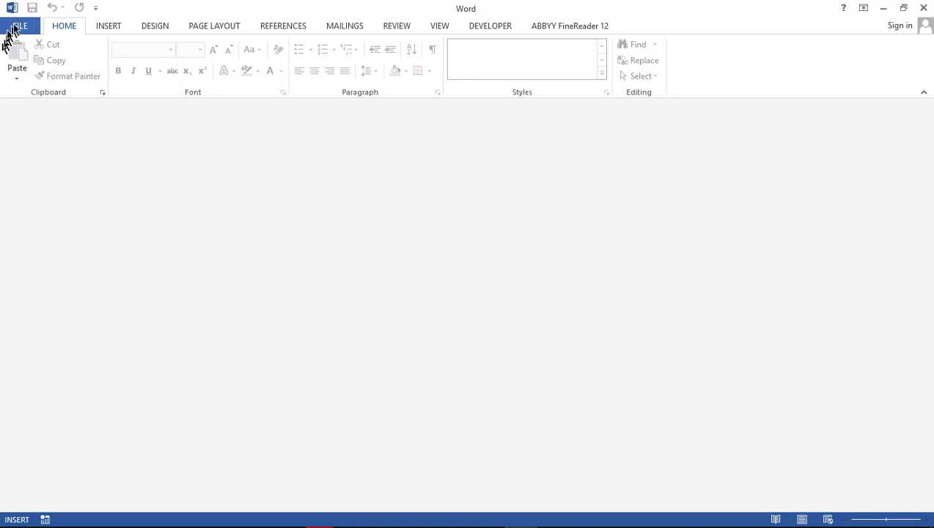
Reopen Apply 5-1 Online Job Searching from Recent Documents, then switch to the Google Meet call
left_click(16, 25)
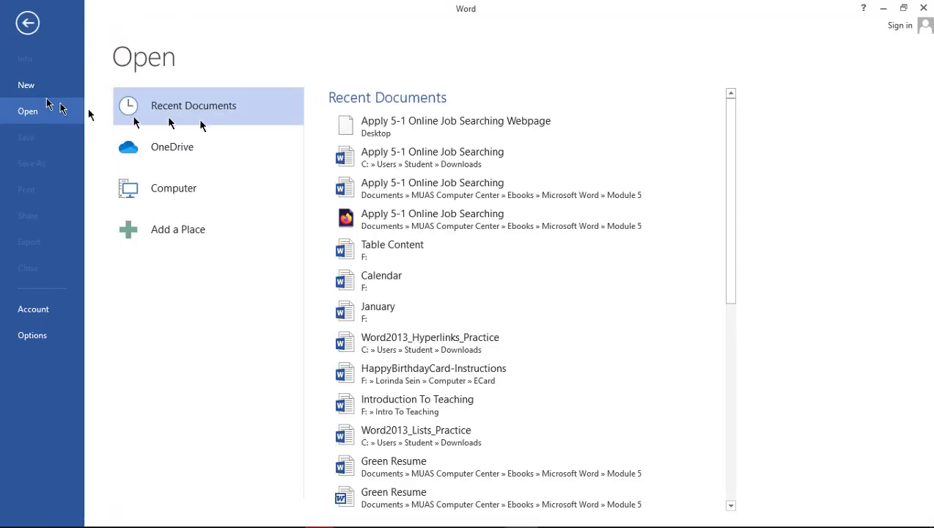
left_click(425, 152)
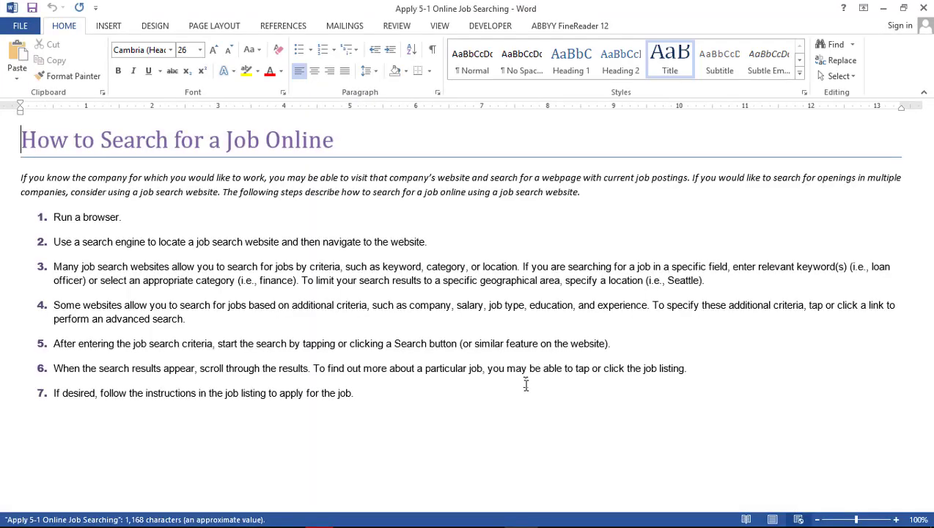
key("alt+Tab")
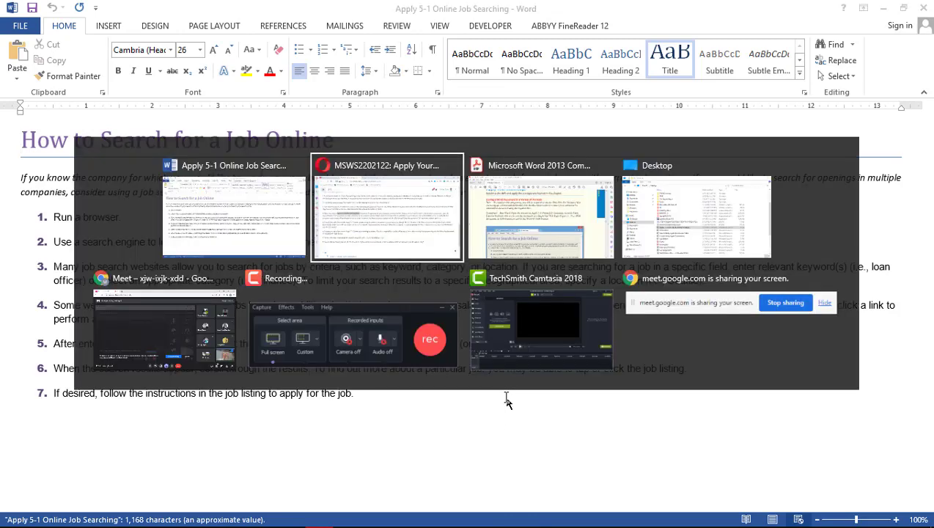
left_click(119, 335)
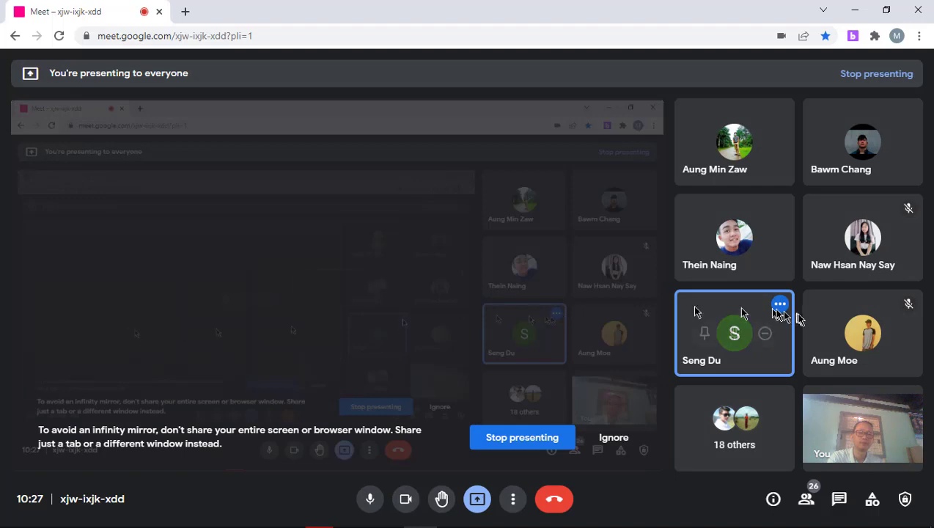
Mute a participant's microphone for everyone in Google Meet, then return to Word
mouse_move(727, 339)
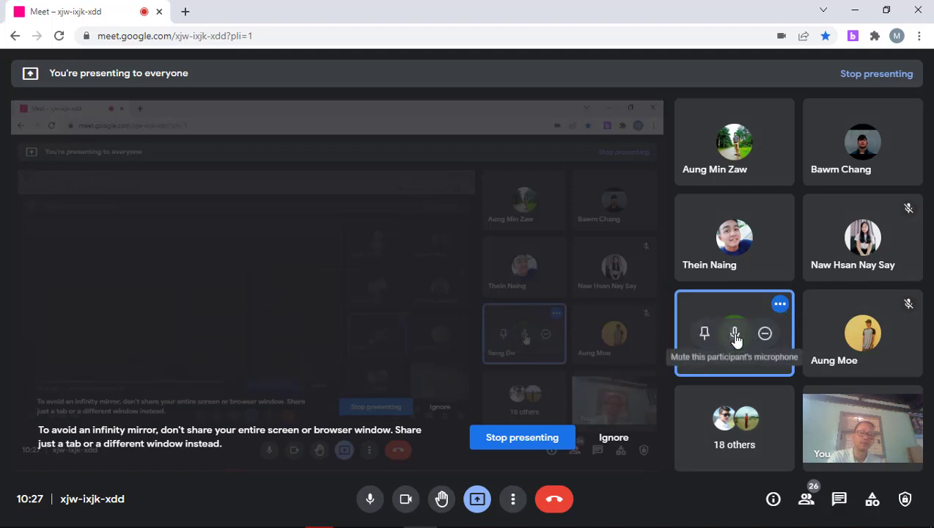
left_click(733, 337)
left_click(546, 312)
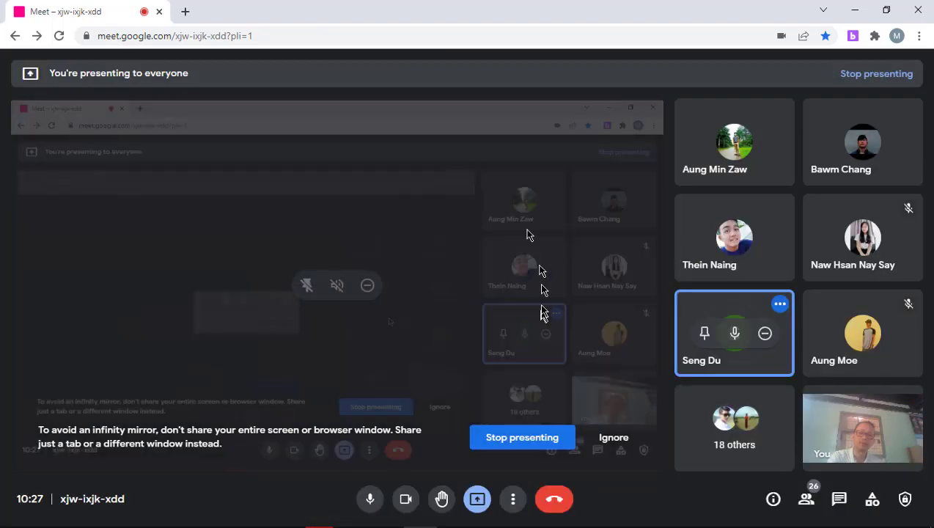
key("alt+Tab")
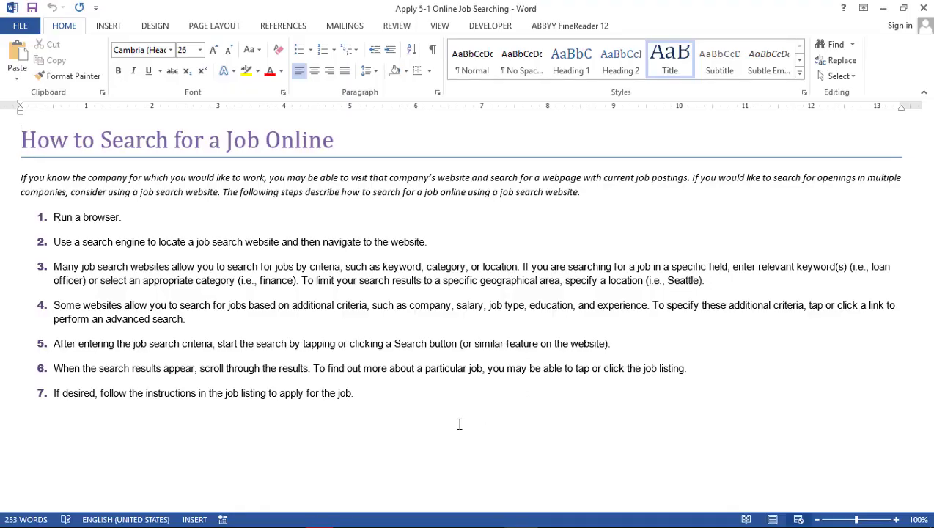
Highlight the PDF document requirement in task 4 on the course page, then return to Word
key("alt+Tab")
key("Tab")
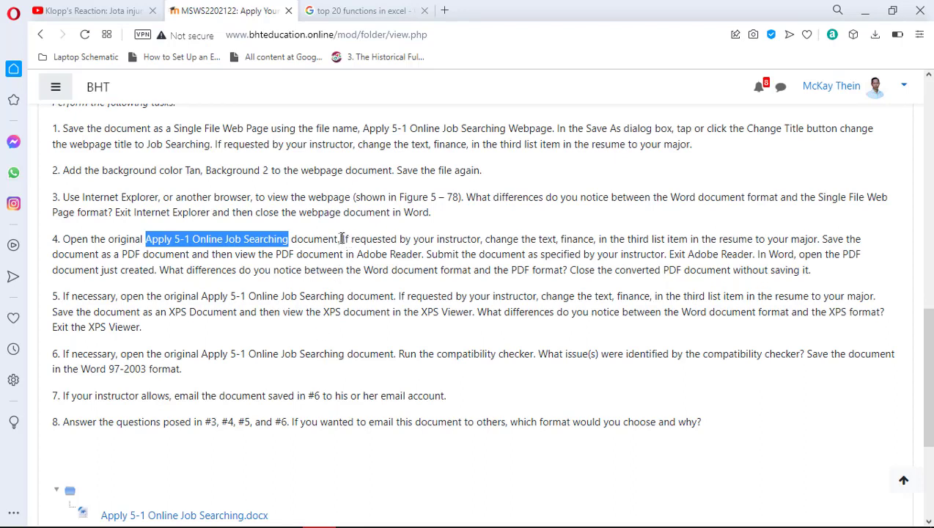
left_click(343, 238)
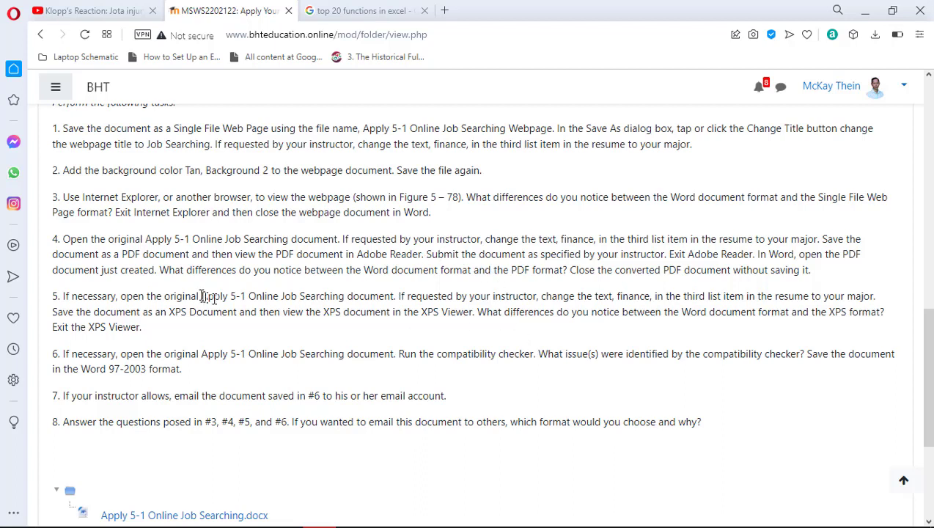
left_click_drag(120, 254, 198, 258)
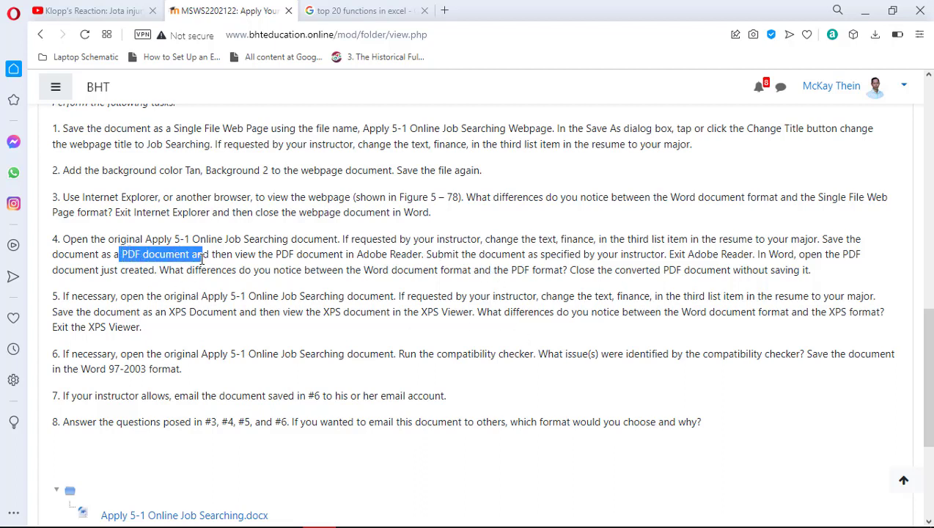
key("alt+Tab")
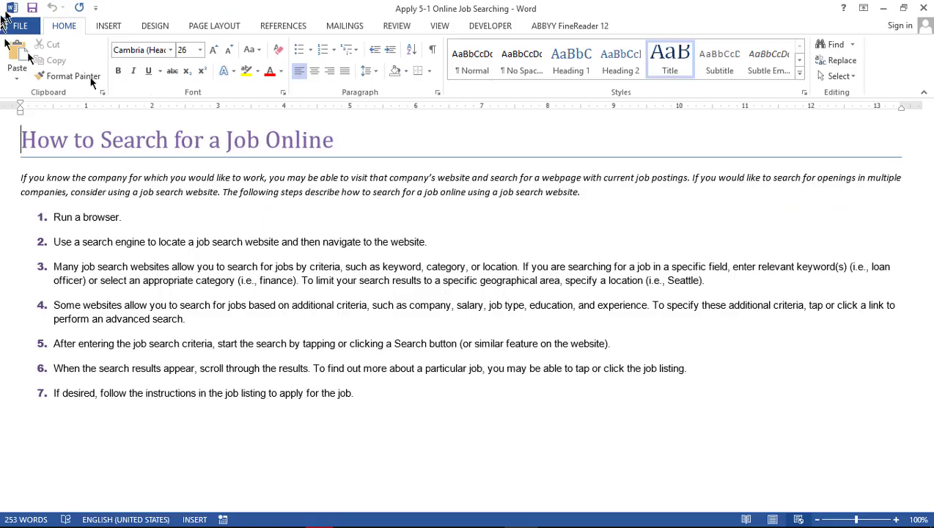
From File > Export, switch to Save As and pick the Desktop folder
left_click(18, 26)
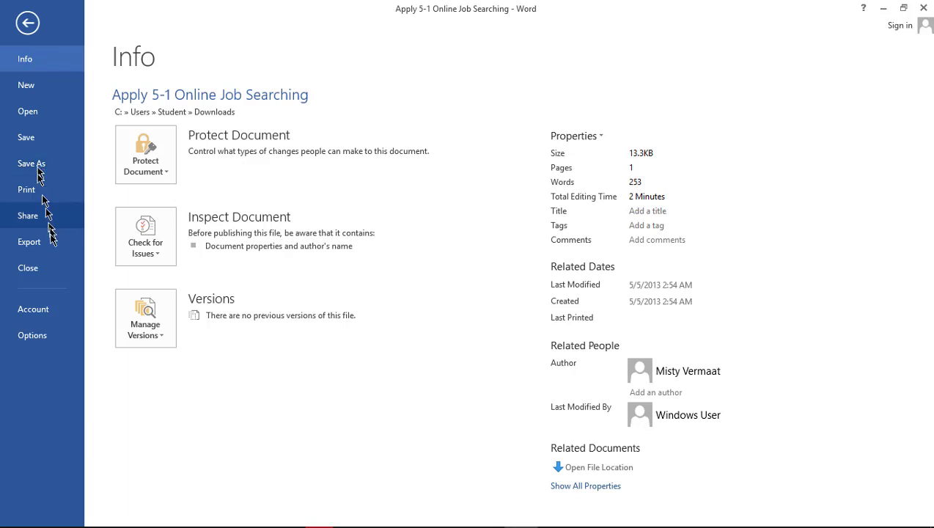
left_click(51, 247)
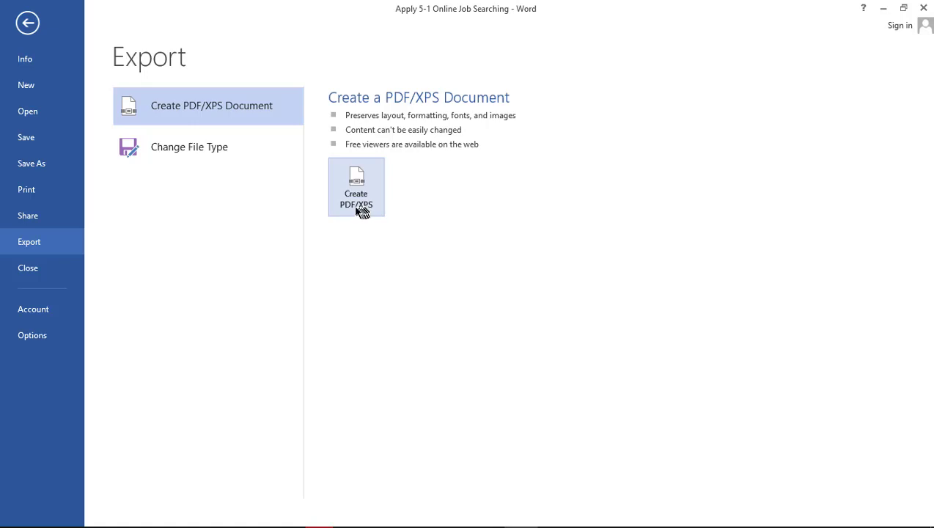
left_click(29, 167)
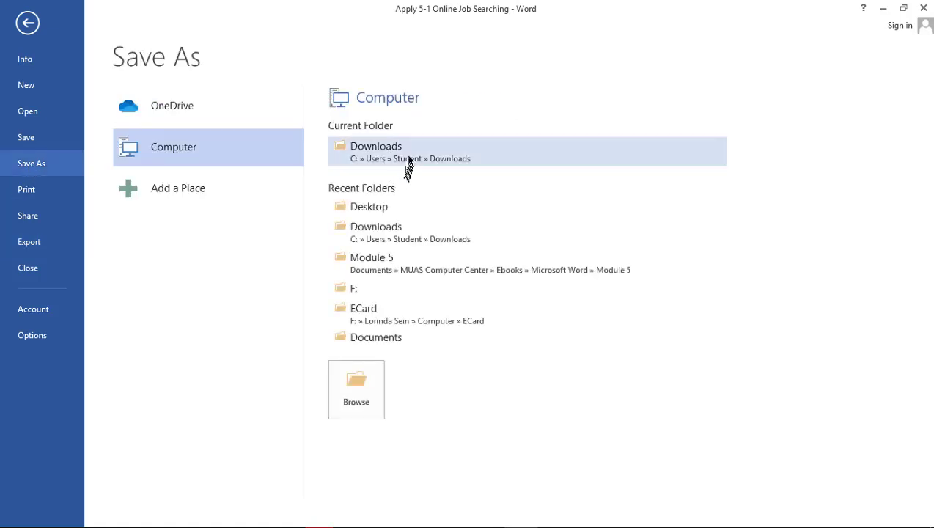
left_click(377, 208)
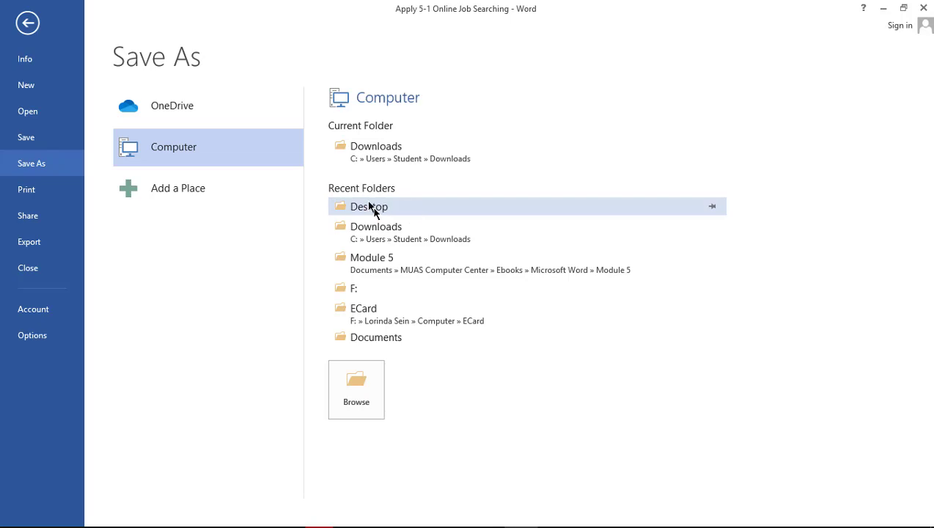
Set the save type to PDF, double-check task 4, and save to the Desktop
left_click(450, 253)
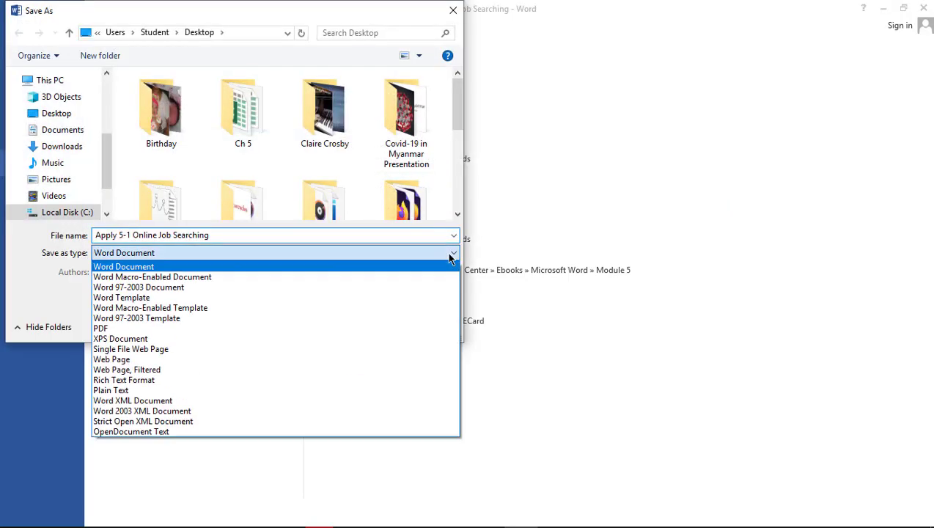
left_click(196, 332)
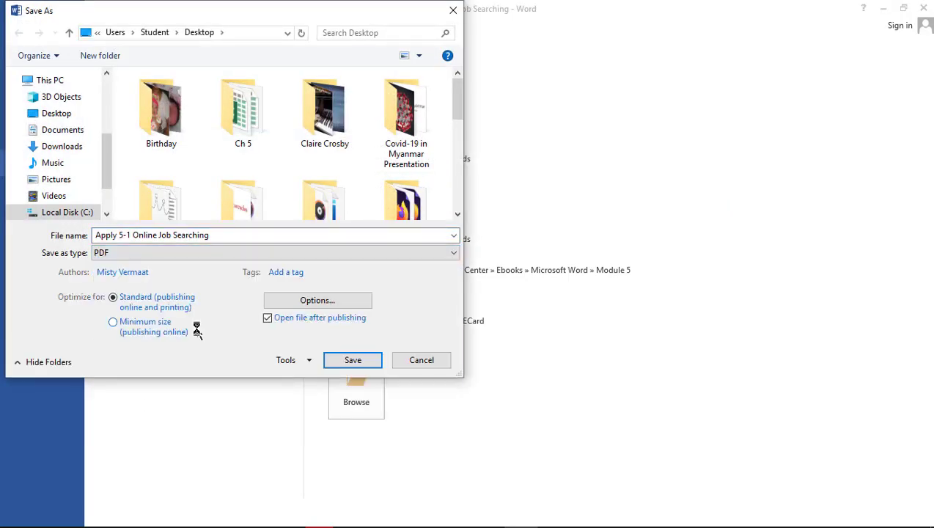
key("alt+Tab")
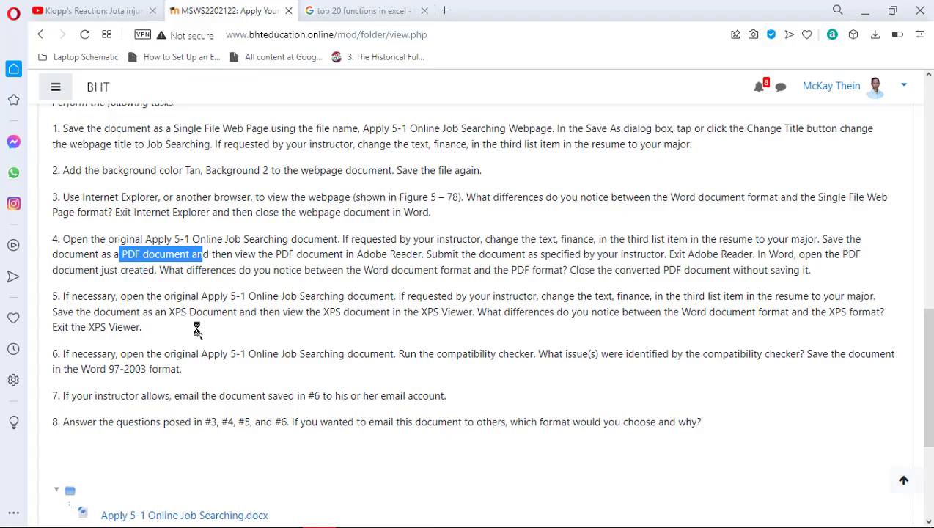
left_click(300, 256)
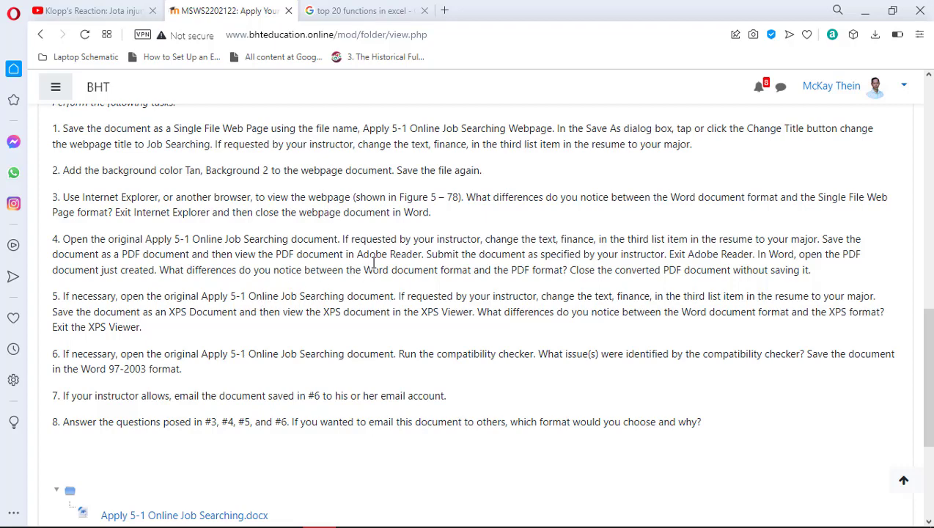
key("alt+Tab")
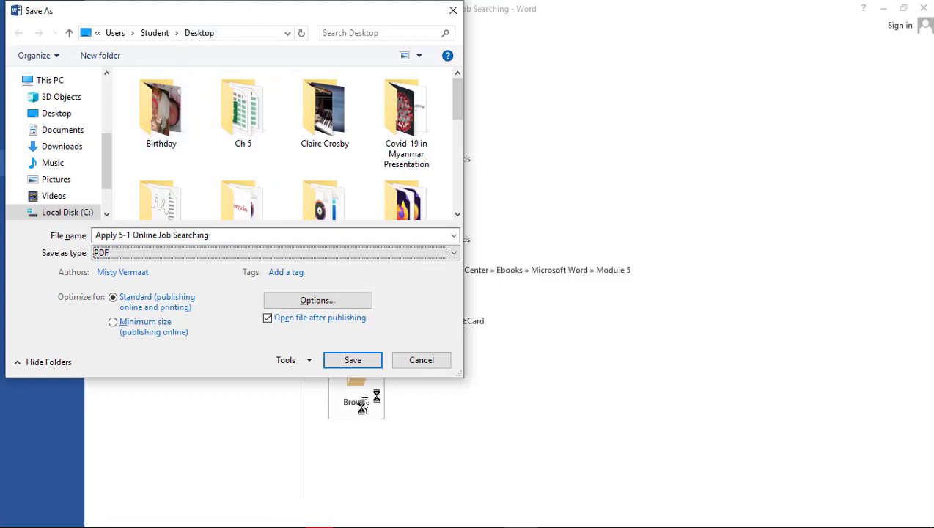
left_click(353, 361)
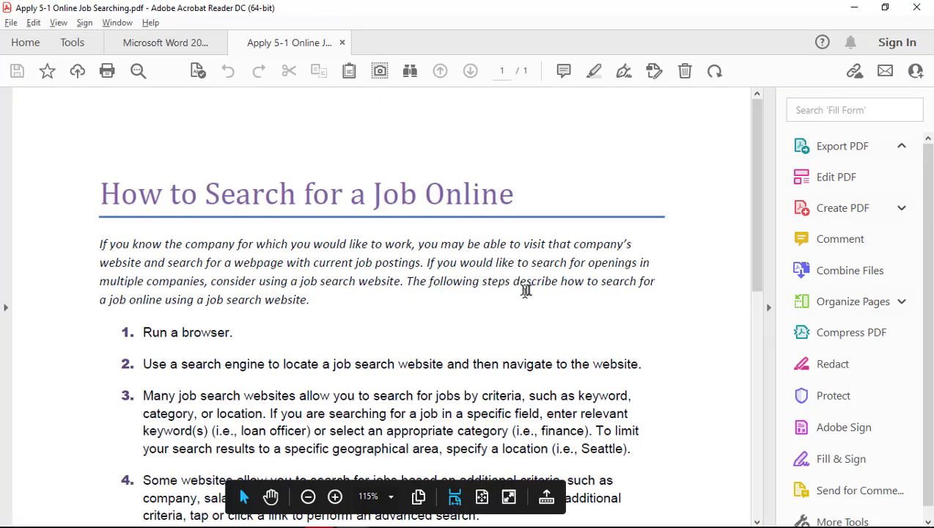
Scroll through the Apply 5-1 Online Job Searching PDF, then close its tab
scroll(529, 287, "down", 1)
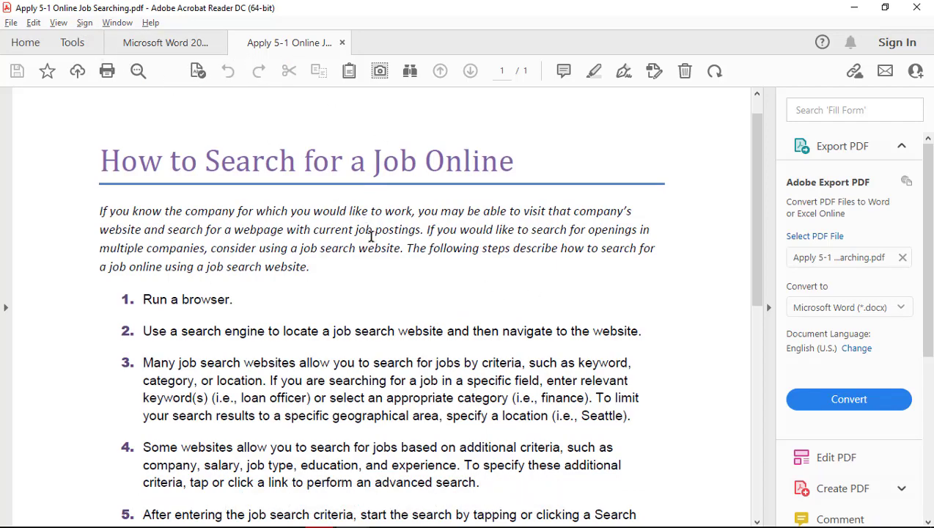
scroll(371, 235, "up", 1)
scroll(371, 234, "down", 15)
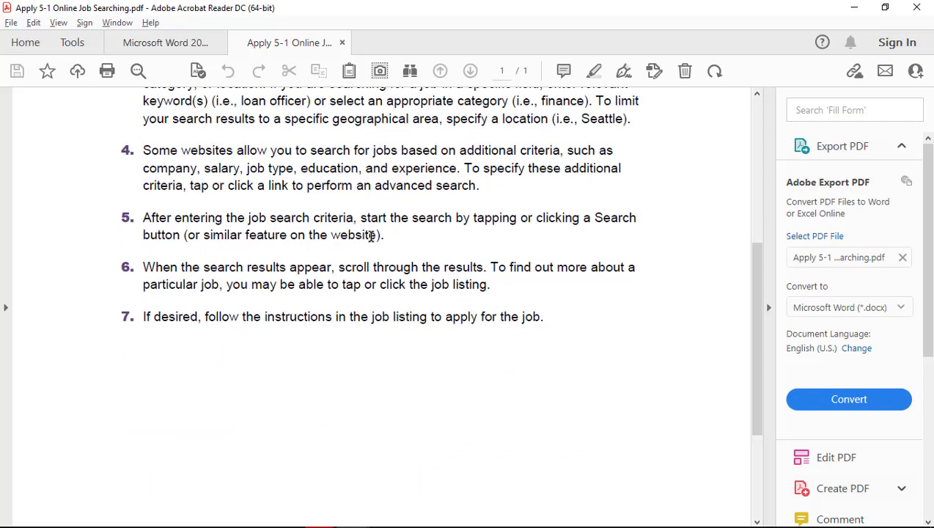
scroll(371, 235, "up", 11)
scroll(371, 235, "up", 4)
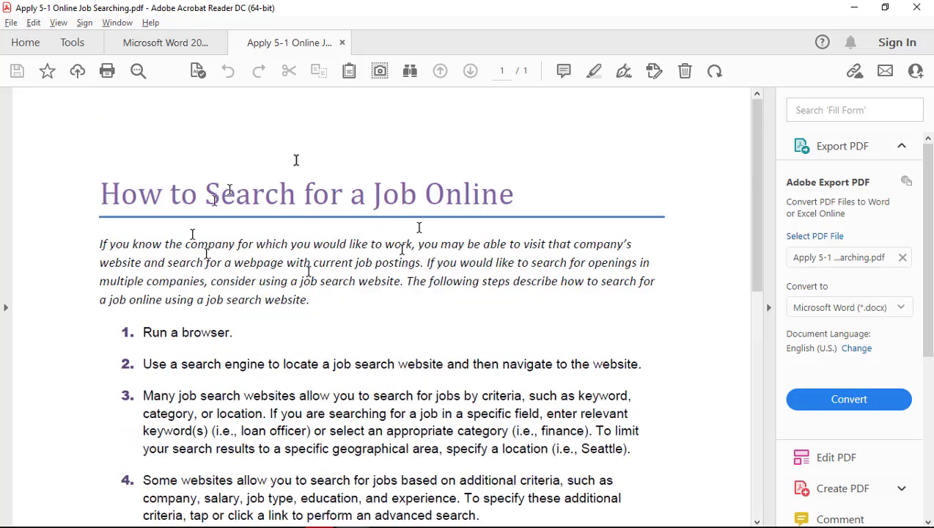
left_click(341, 44)
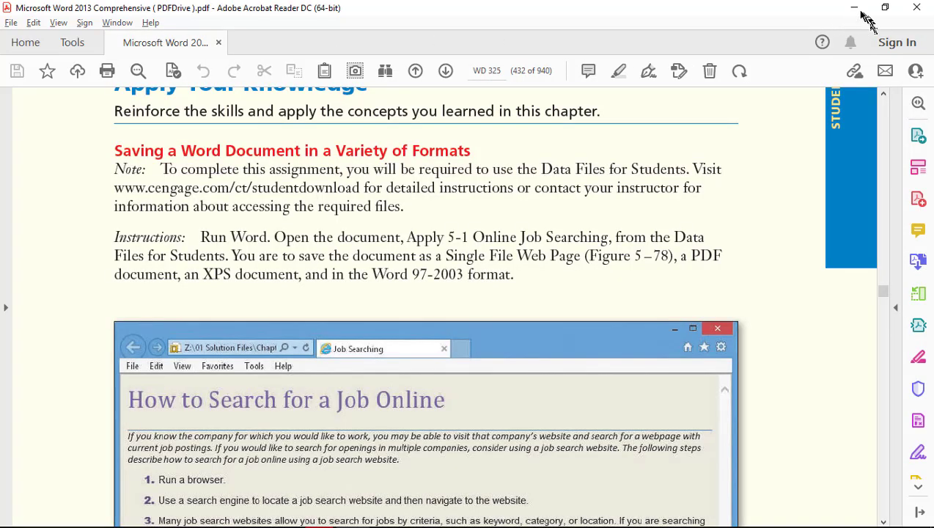
Minimize Acrobat and Word, then open the Apply 5-1 Online Job Searching PDF from the desktop
left_click(854, 7)
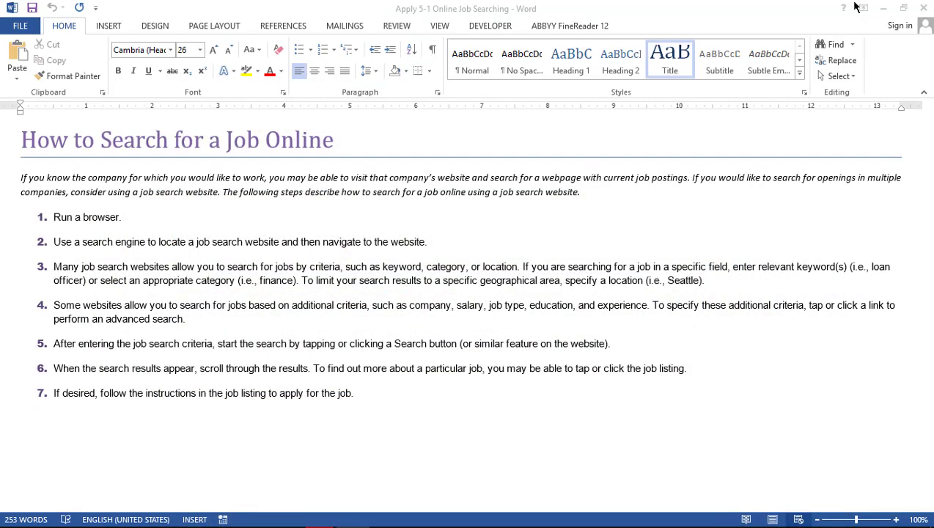
left_click(854, 7)
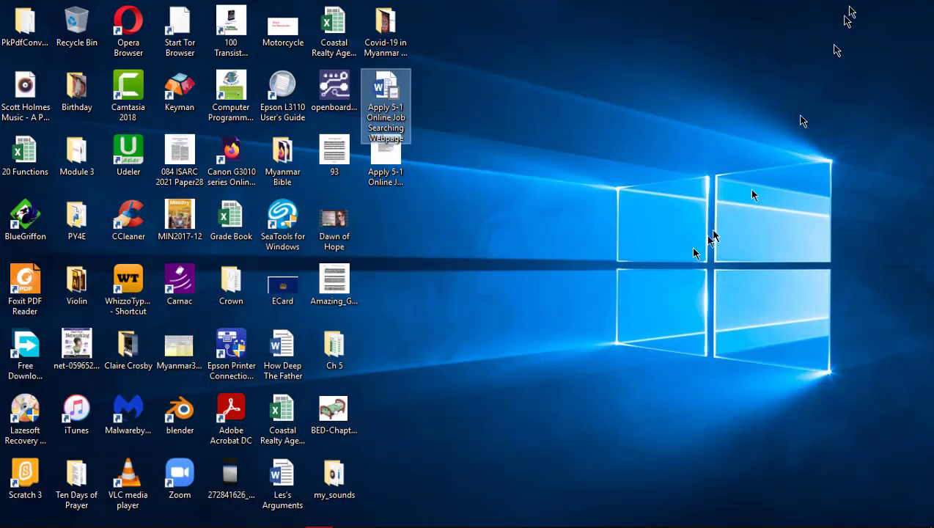
left_click(396, 160)
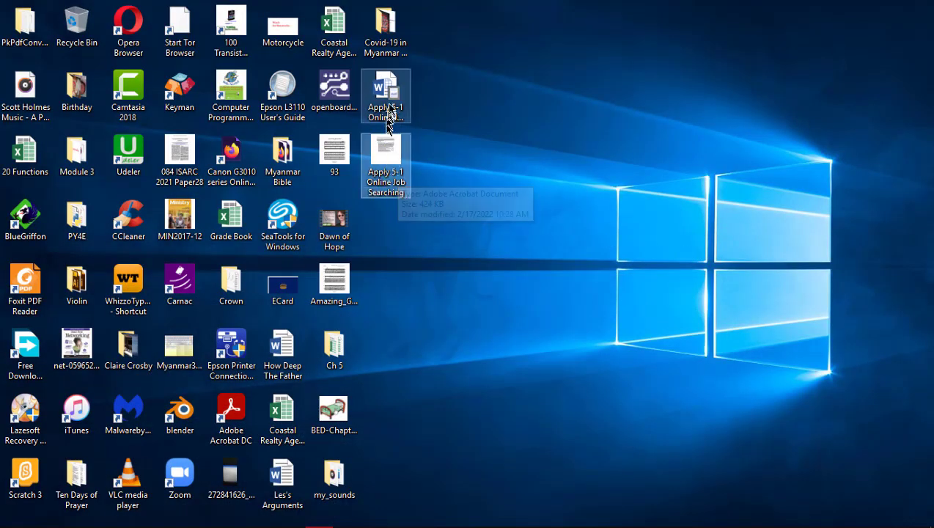
left_click(389, 116)
left_click(383, 161)
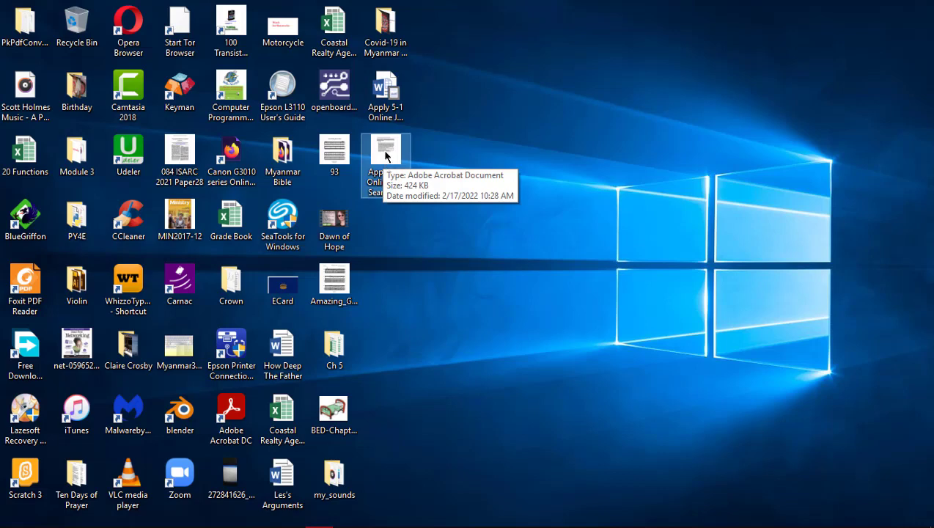
double_click(385, 155)
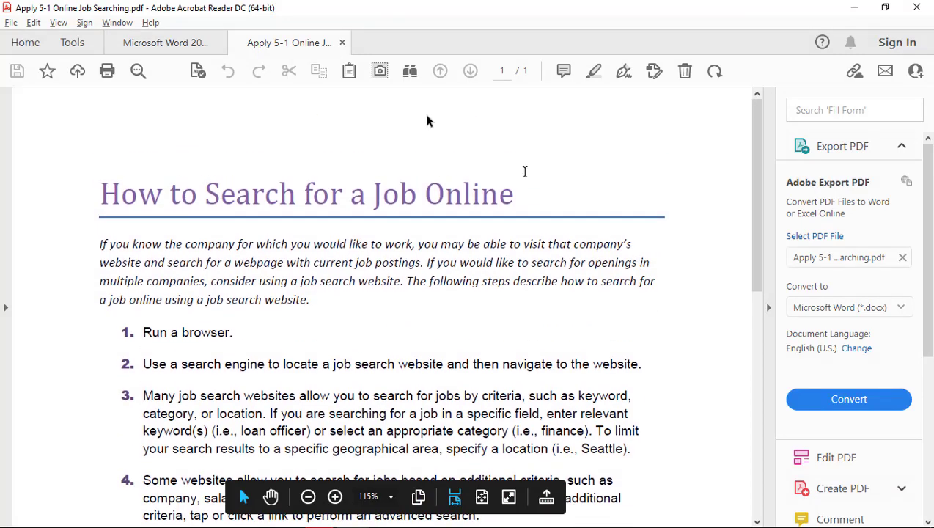
Close the reopened job-searching PDF, reread the Opera task list, then clear windows to the desktop
left_click(343, 43)
key("alt+Tab")
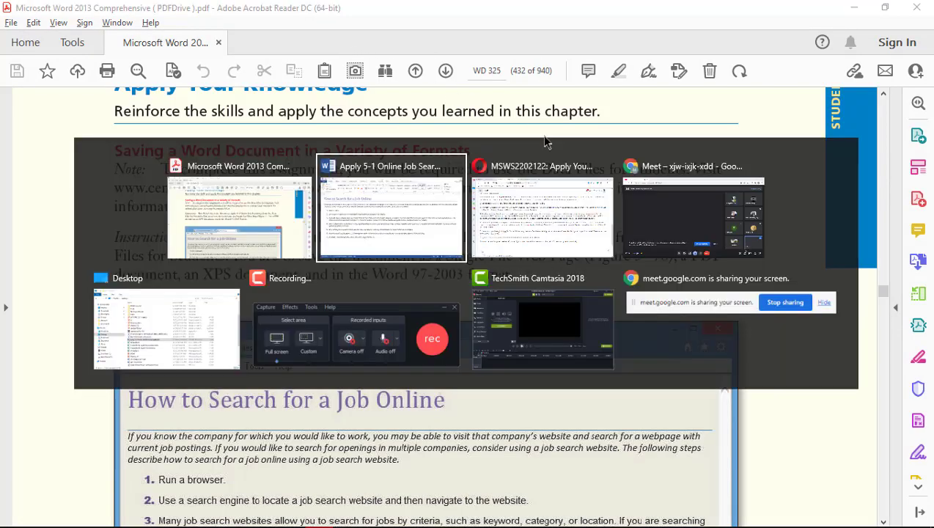
key("alt+Tab")
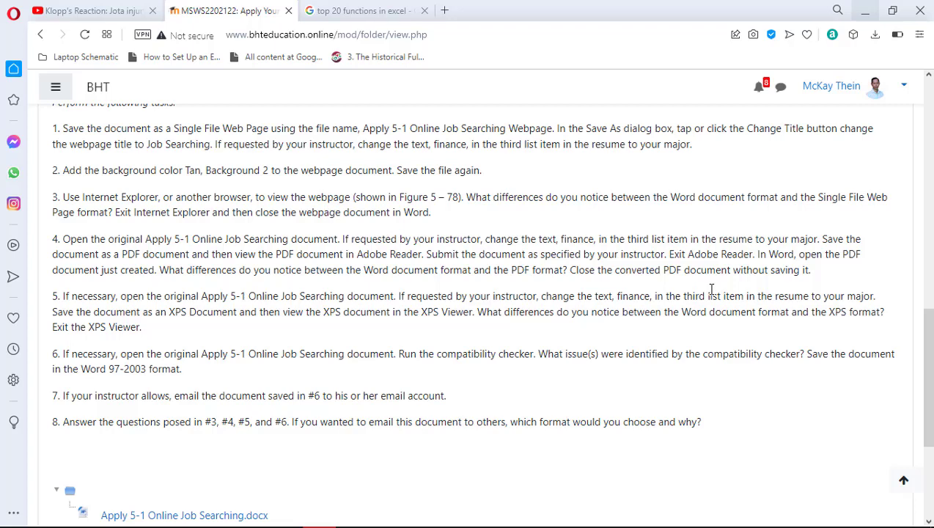
key("alt+Tab")
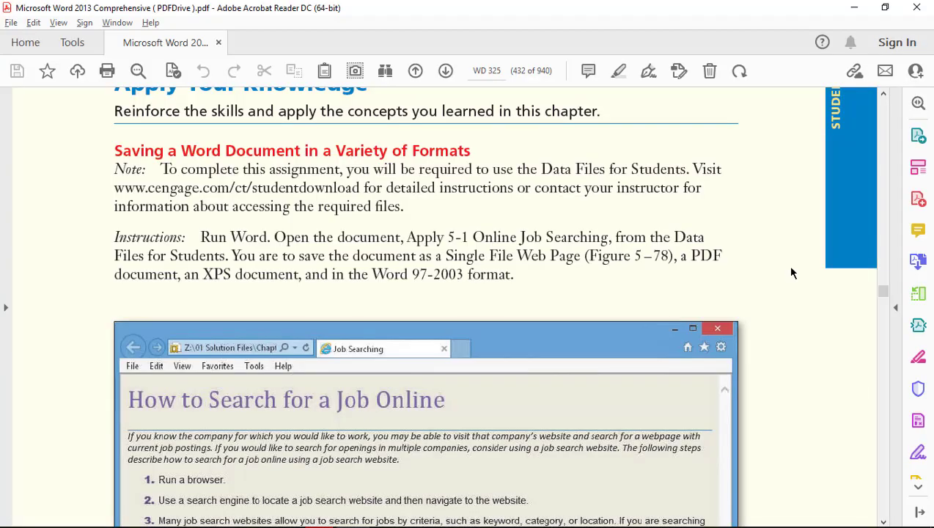
key("super+d")
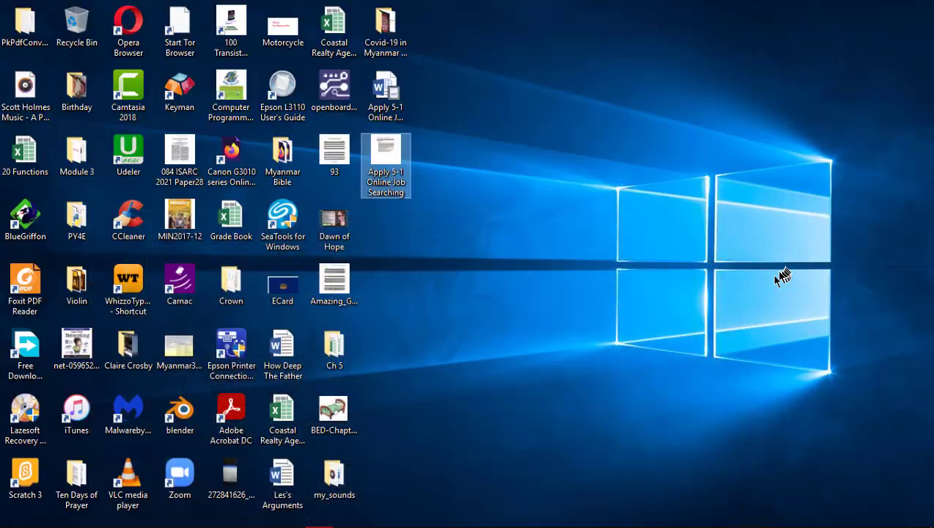
Open the Apply 5-1 Online Job Searching PDF from the desktop with Word (desktop)
right_click(376, 153)
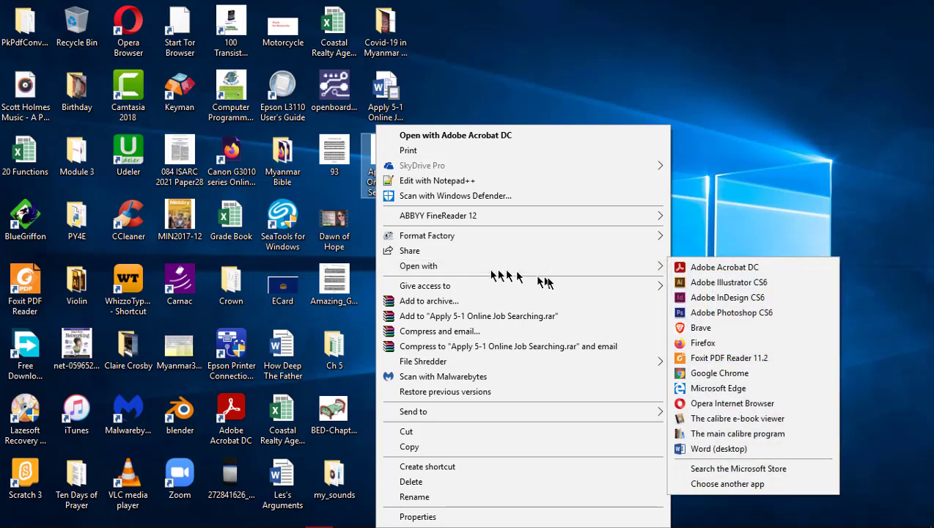
mouse_move(587, 270)
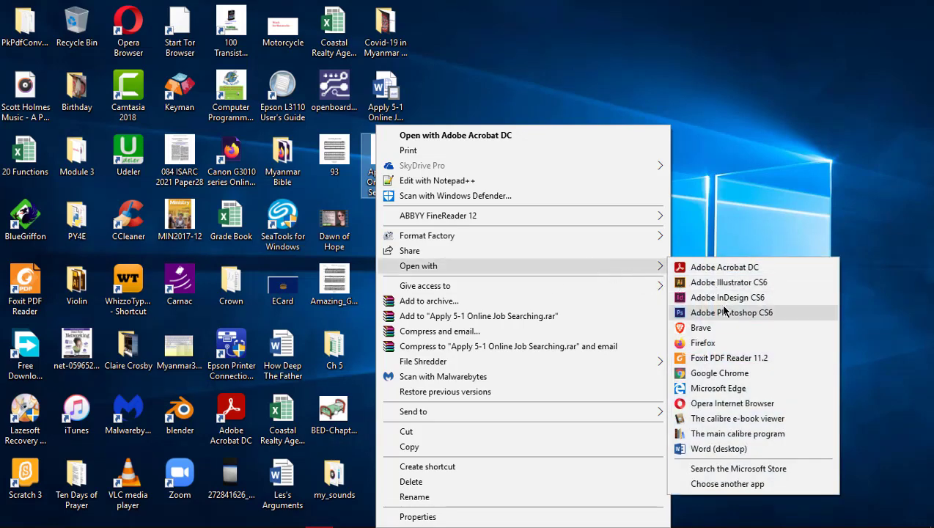
left_click(754, 490)
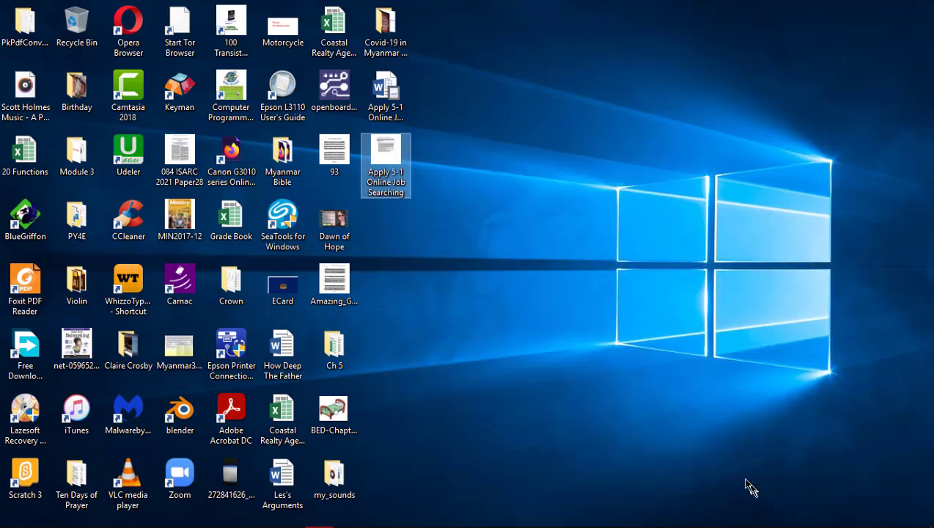
left_click_drag(590, 257, 588, 372)
left_click(470, 353)
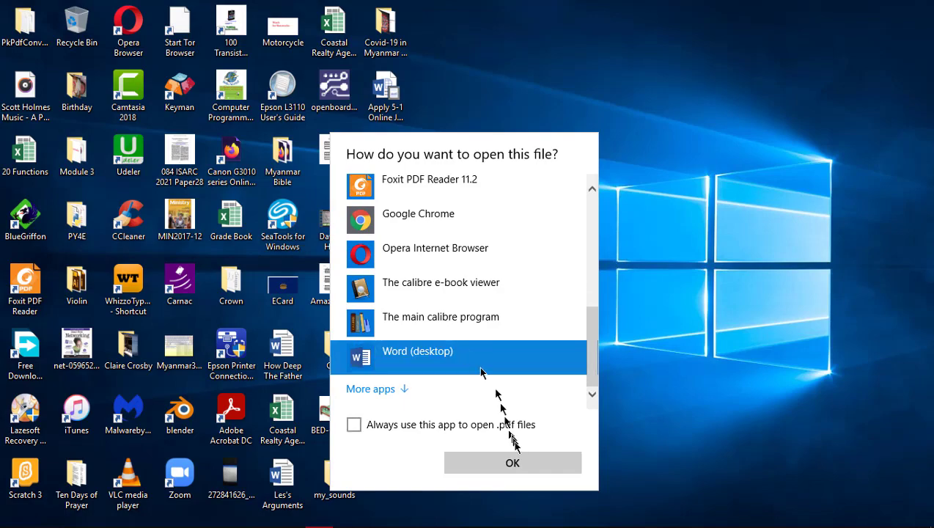
left_click(516, 462)
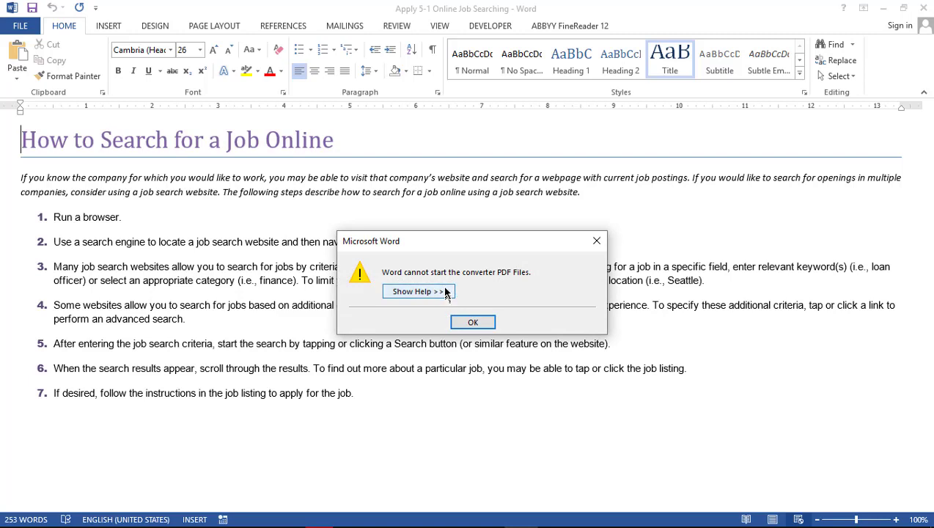
Dismiss the PDF Files converter error and cancel the text encoding conversion
left_click(485, 324)
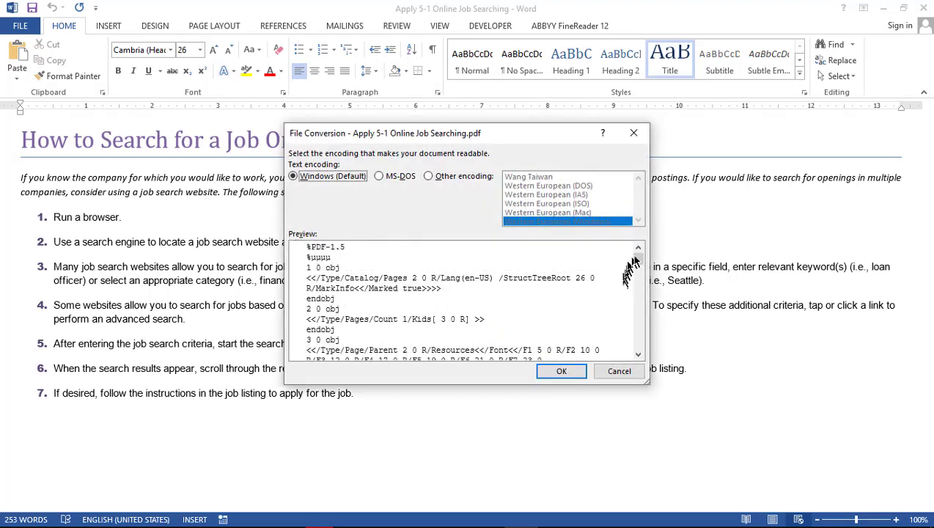
scroll(641, 297, "down", 1)
scroll(641, 297, "down", 10)
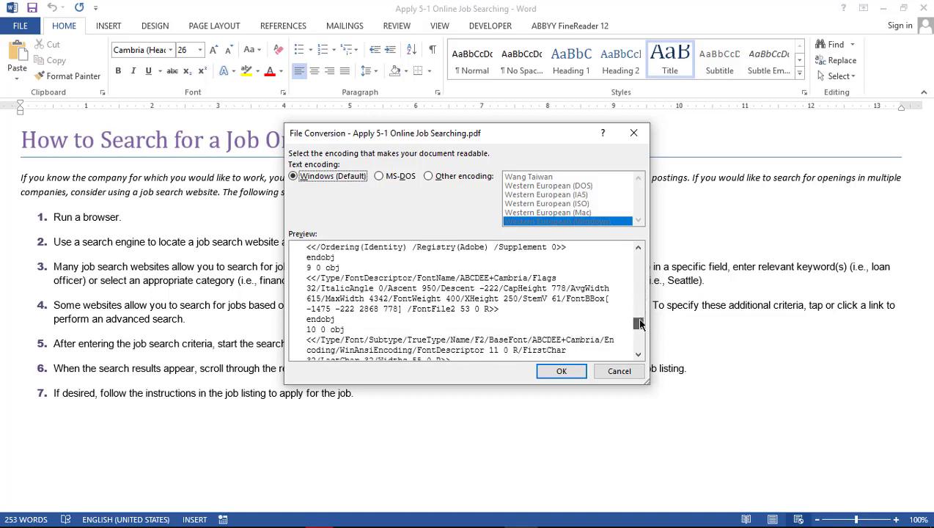
left_click(625, 372)
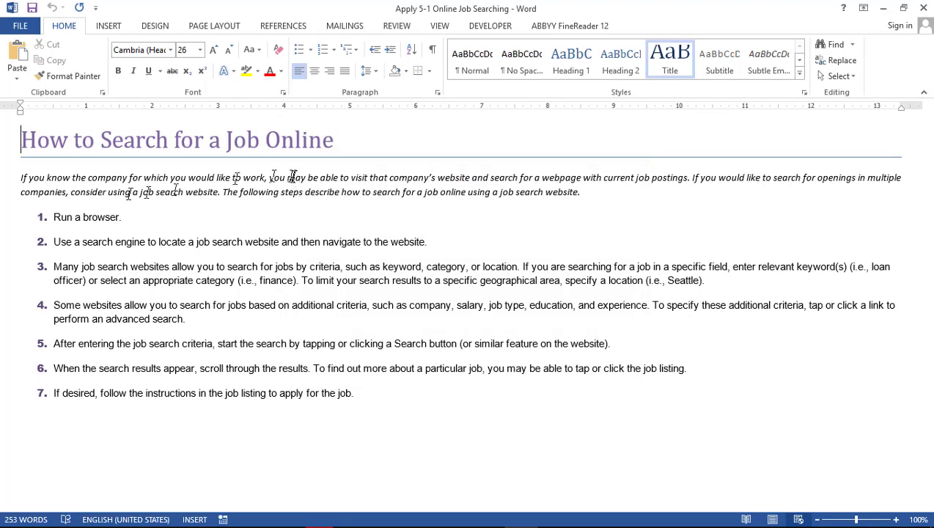
Toggle the job-searching document from Read Mode back to Print Layout, then bring Acrobat Reader forward
left_click_drag(4, 139, 96, 442)
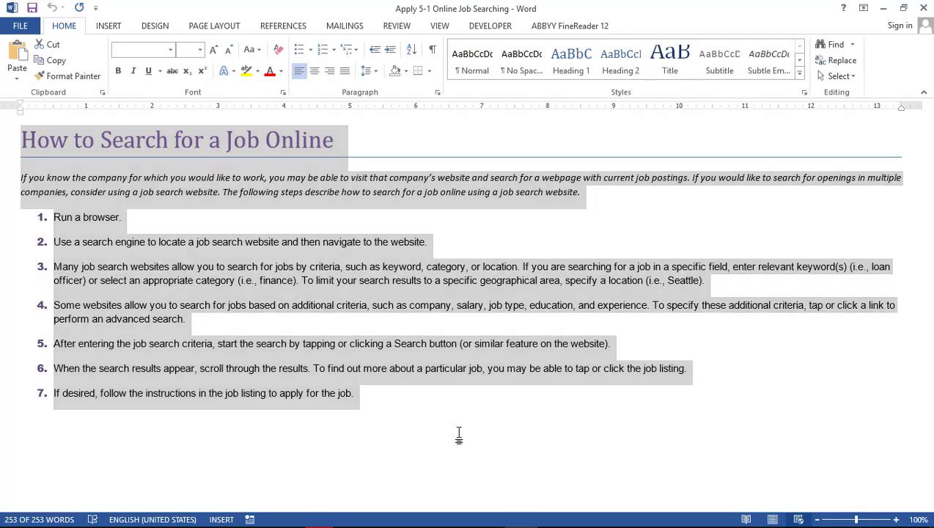
left_click(459, 436)
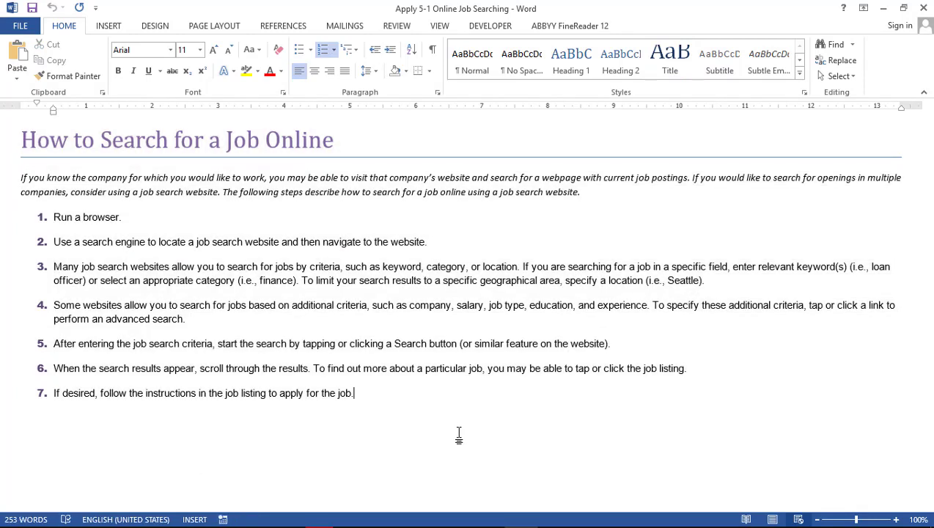
left_click(746, 519)
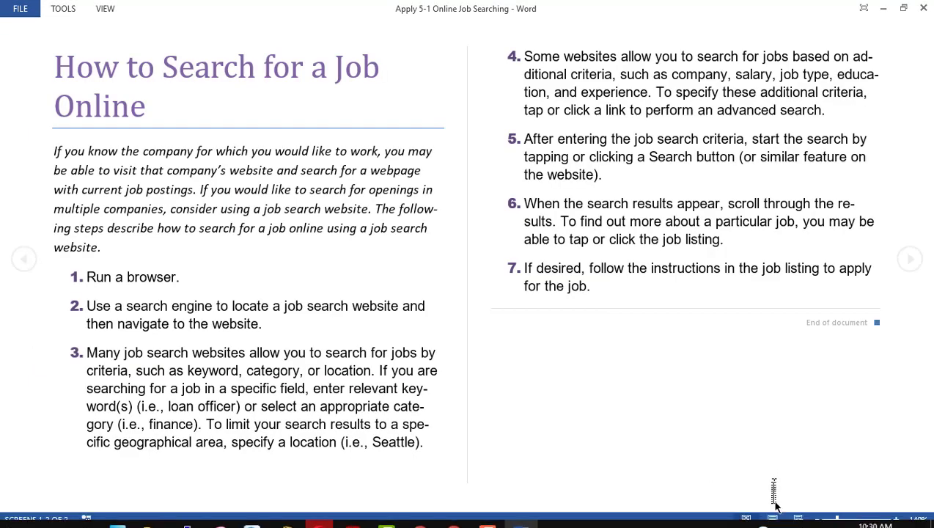
left_click(772, 520)
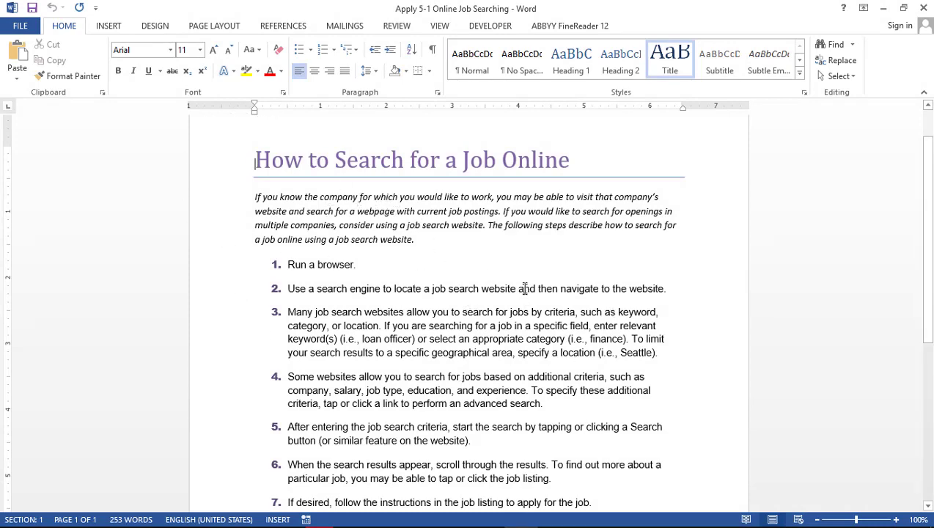
key("alt+Tab")
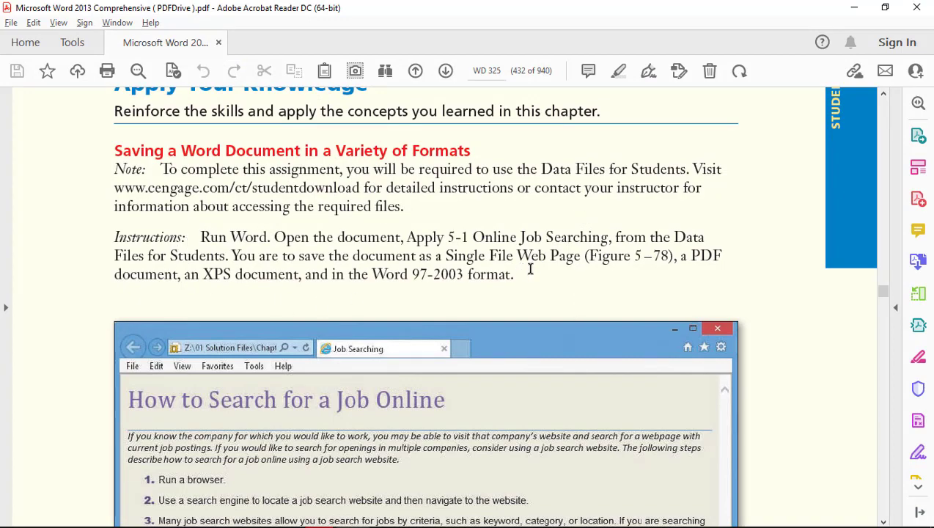
Scroll the Opera course page to reread step 5 about saving an XPS document
key("alt+Tab")
key("Tab")
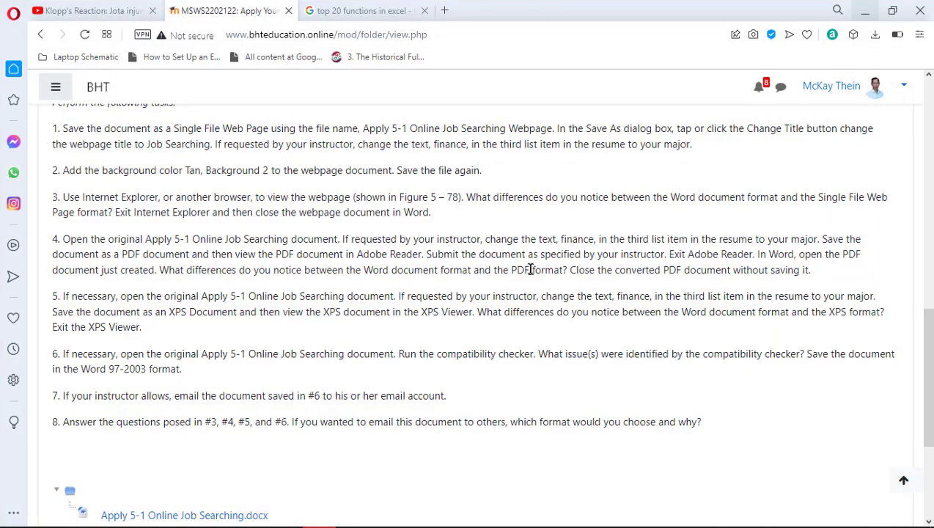
scroll(434, 288, "down", 2)
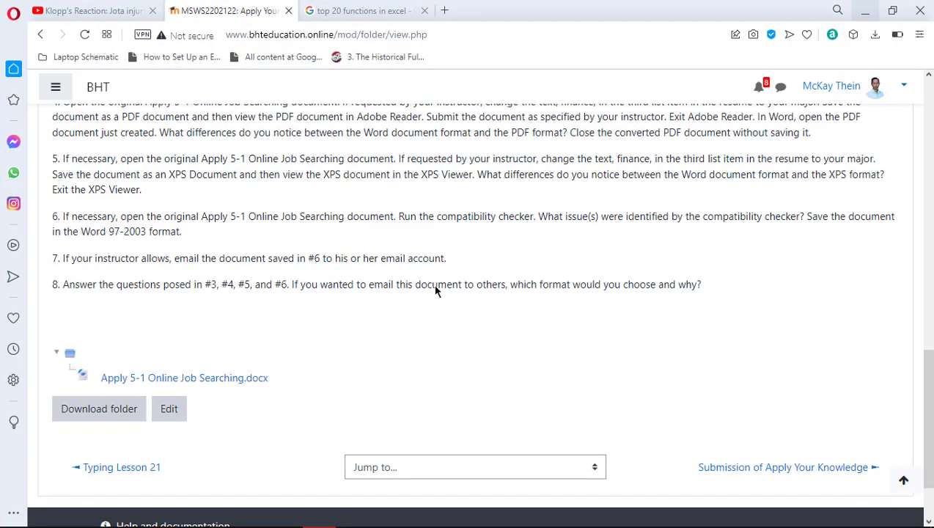
scroll(434, 286, "down", 2)
scroll(434, 286, "up", 2)
Cycle through the textbook PDF and course page, ending back on the Word document
key("alt+Tab")
key("alt+Tab")
key("alt+Tab")
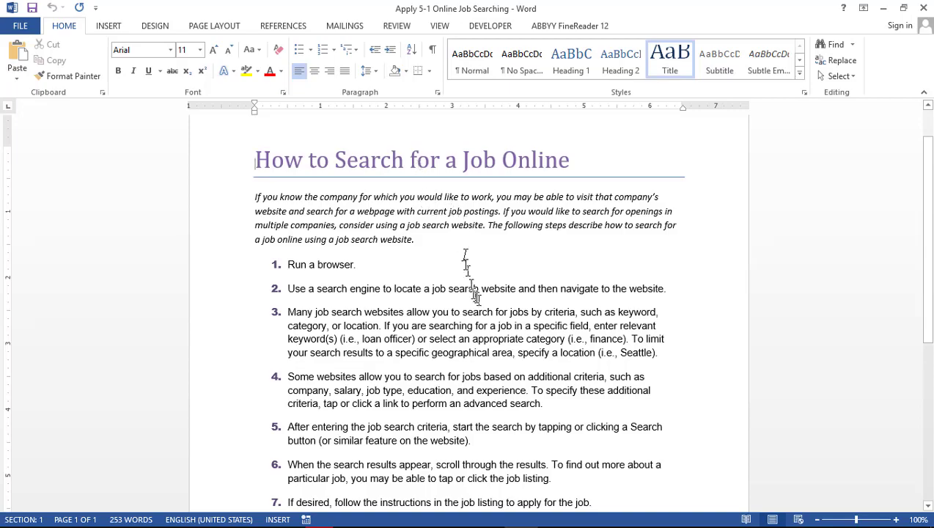
left_click(462, 225)
key("alt+Tab")
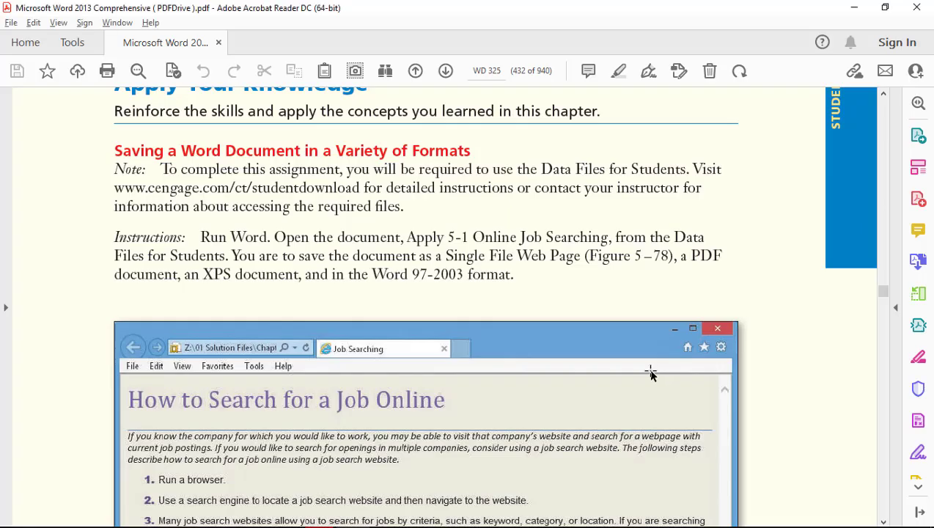
key("alt+Tab")
key("alt+Tab")
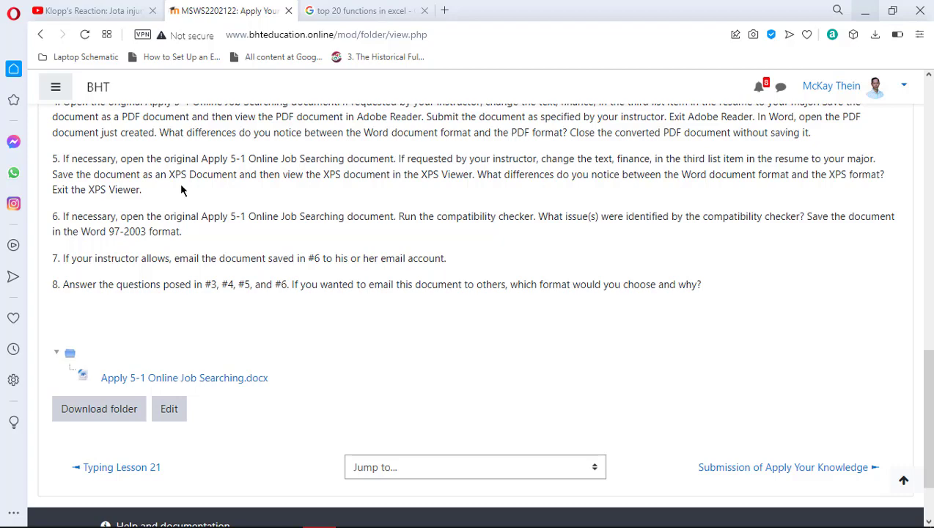
key("alt+Tab")
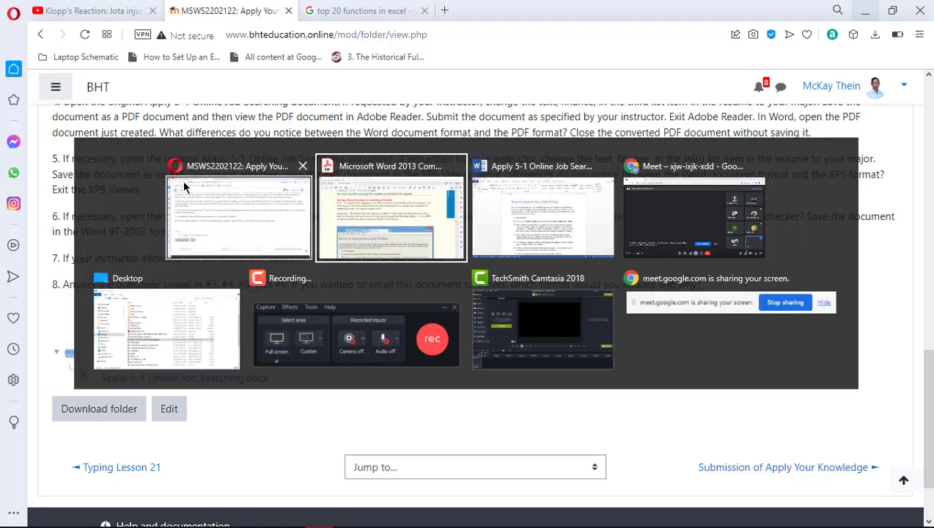
key("alt+Tab")
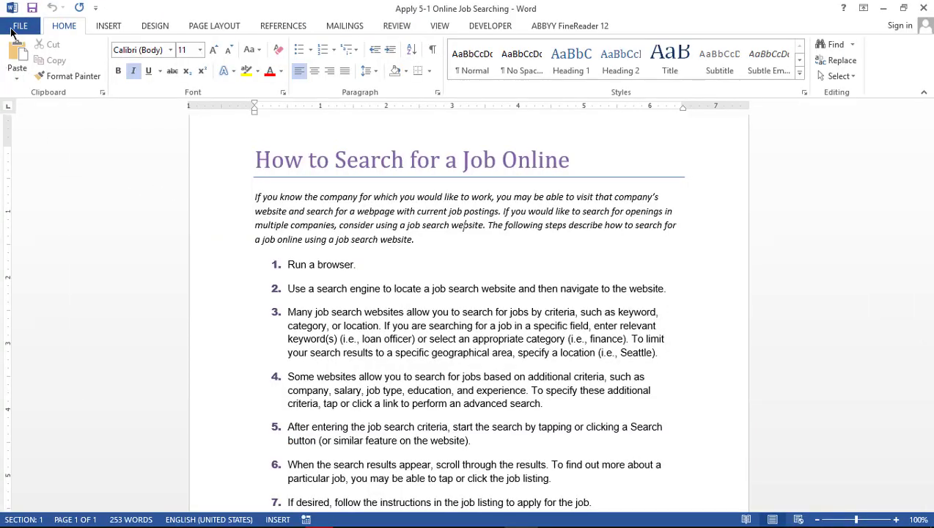
Open the Publish as PDF or XPS dialog from File > Export > Create PDF/XPS
left_click(20, 27)
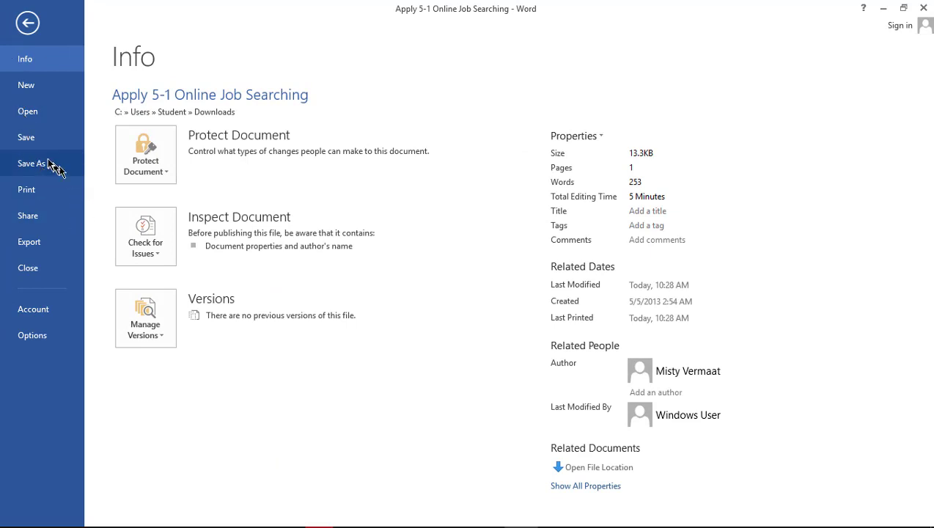
left_click(34, 245)
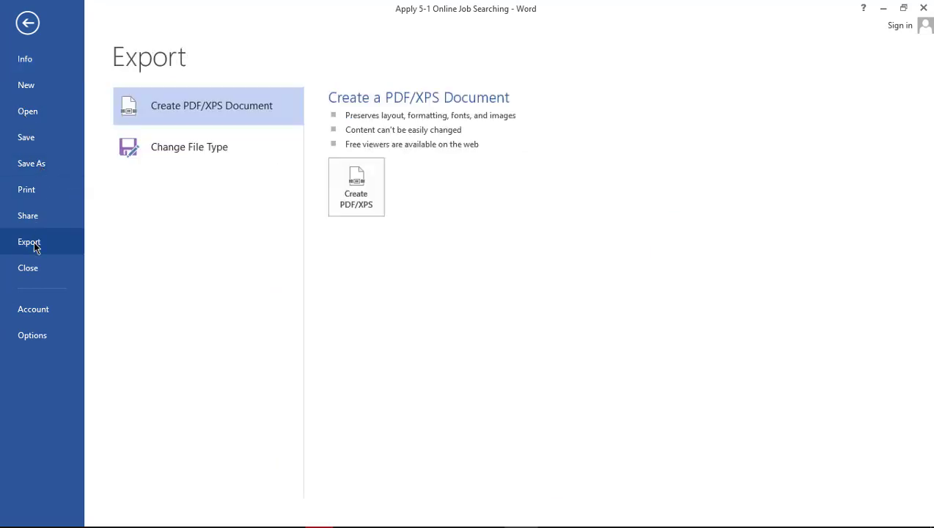
left_click(347, 209)
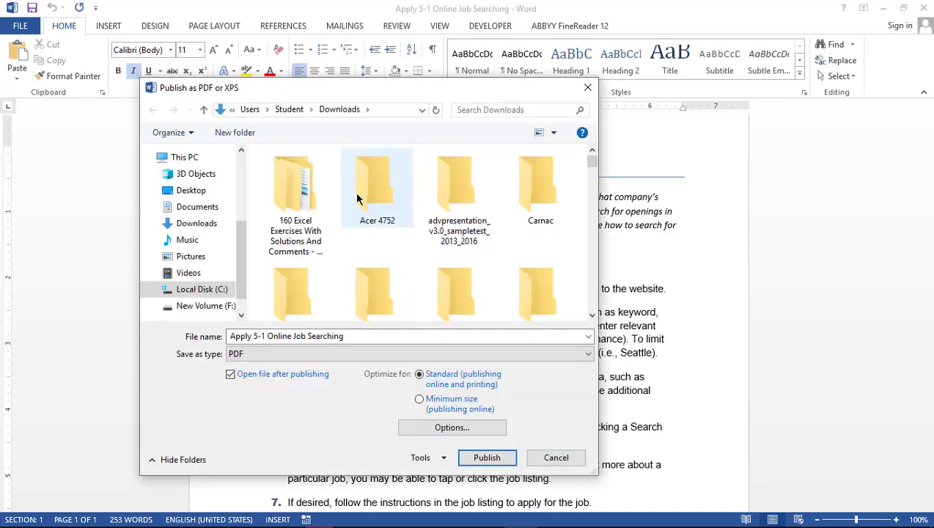
Set the save type to XPS Document, checking step 5's instructor request in the browser
left_click(582, 356)
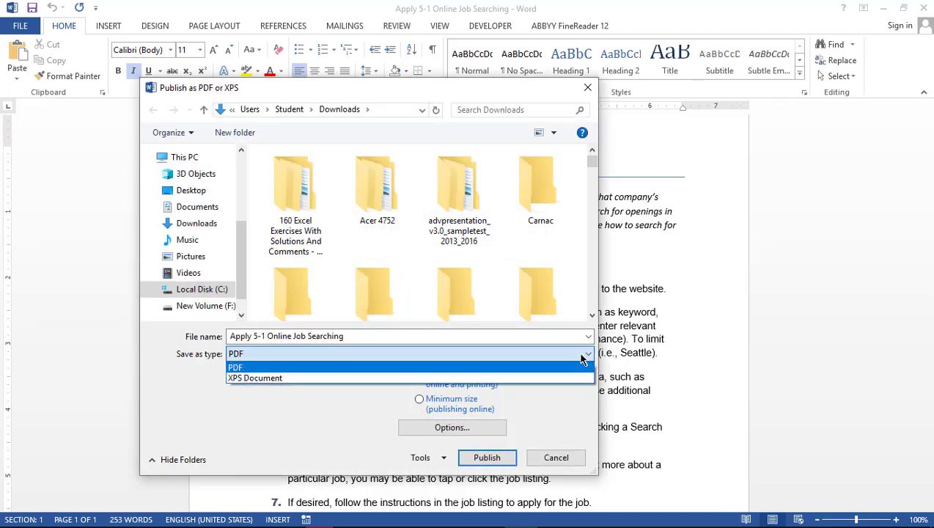
left_click(323, 377)
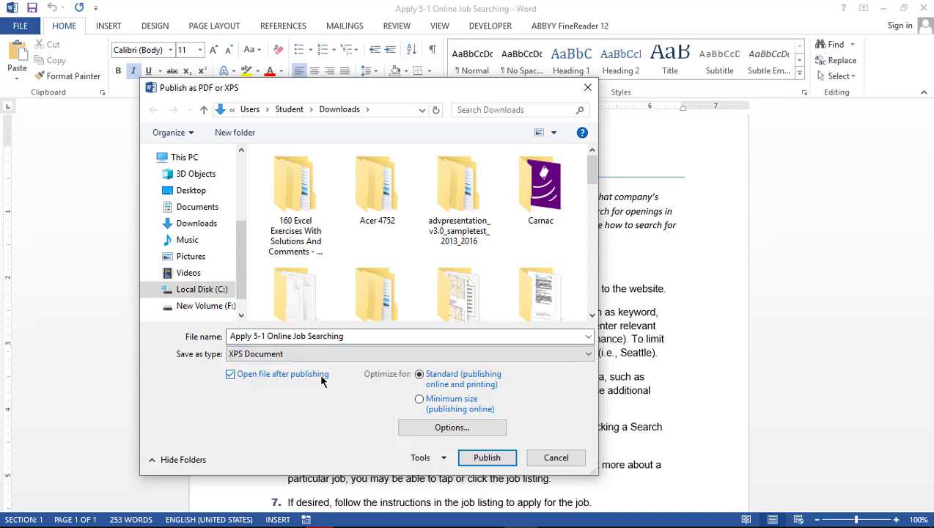
key("alt+Tab")
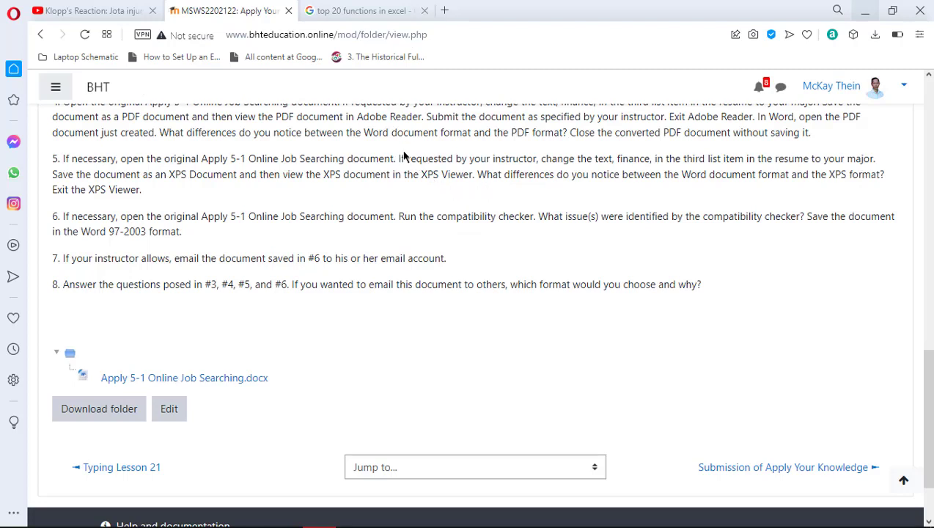
left_click_drag(398, 154, 887, 164)
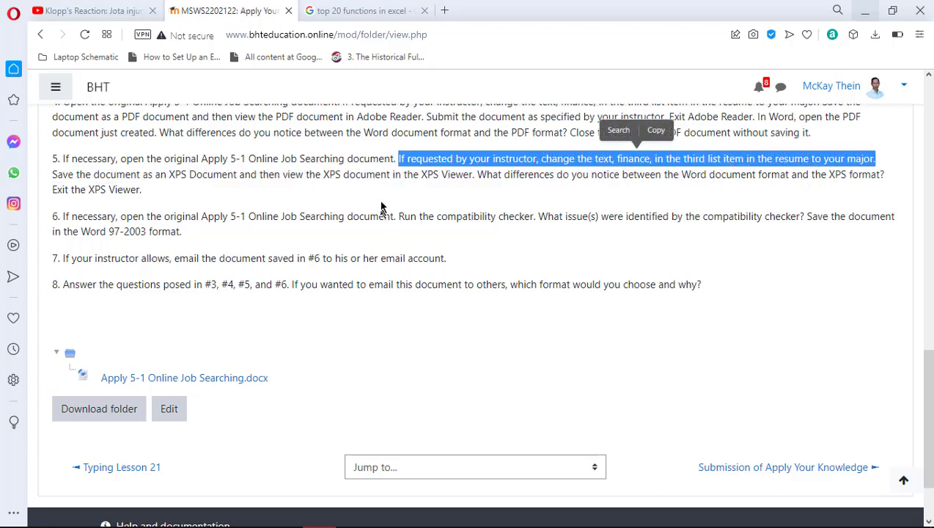
left_click(384, 197)
key("alt+Tab")
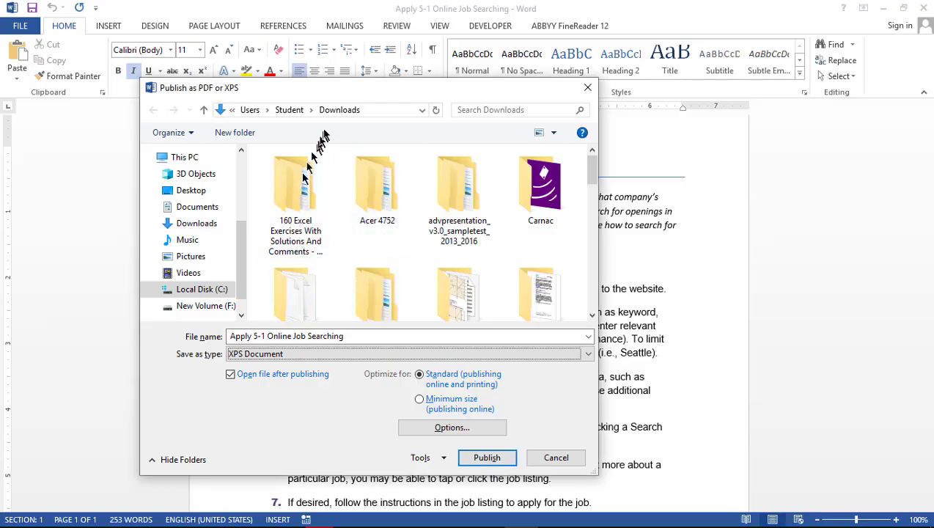
Publish the XPS file to the Desktop, then reveal the desktop
left_click(204, 192)
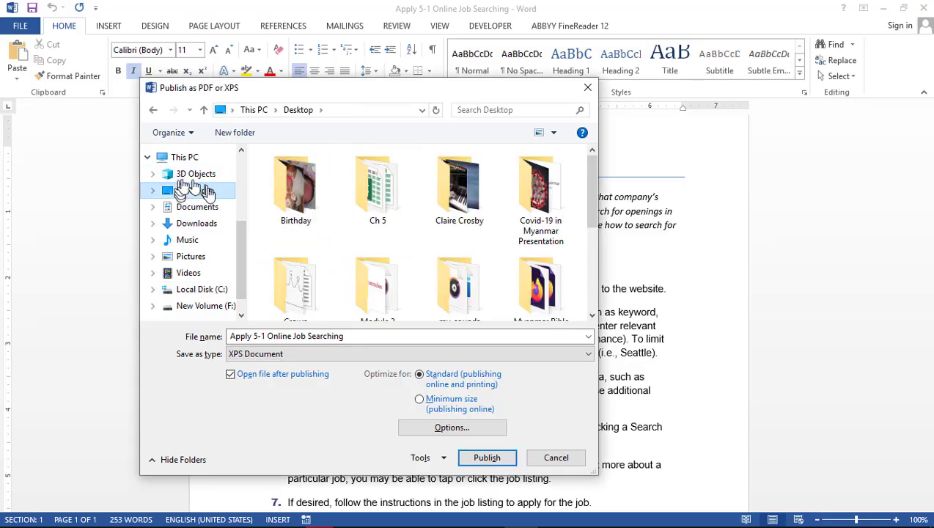
key("alt+Tab")
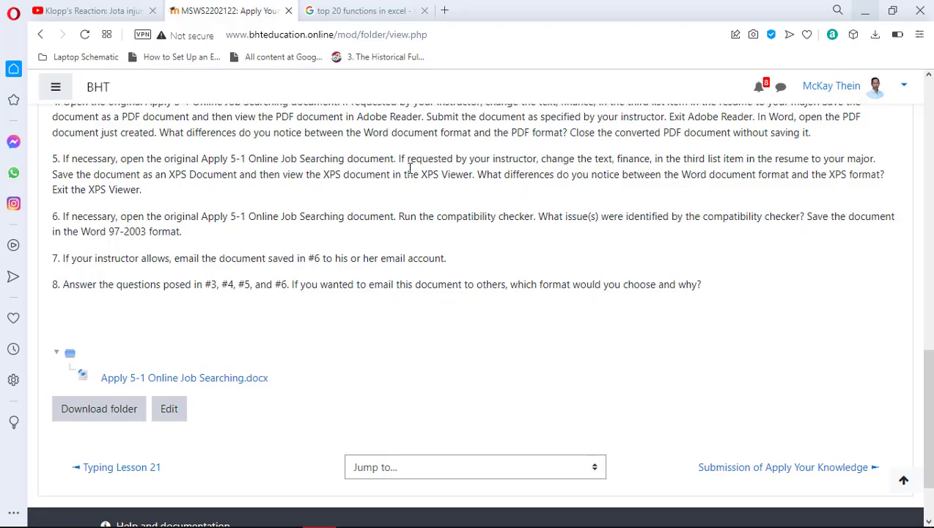
key("alt+Tab")
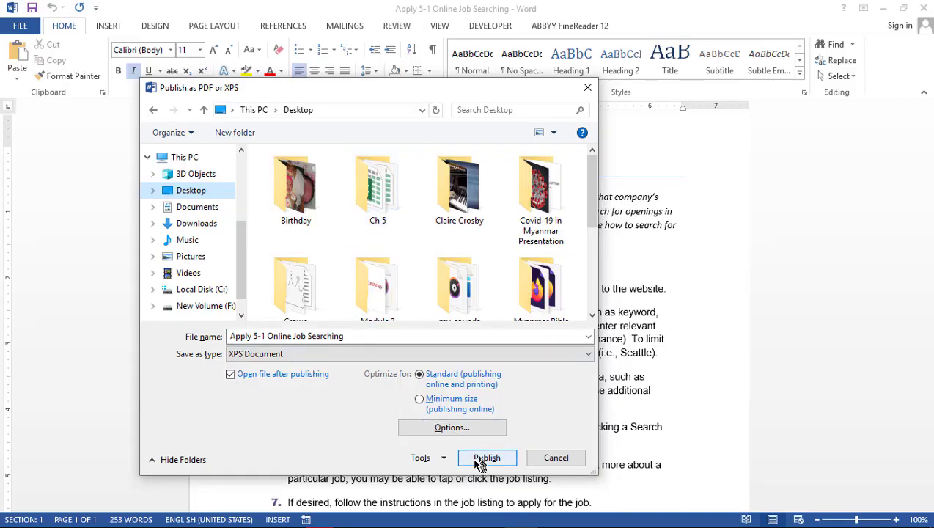
left_click(475, 459)
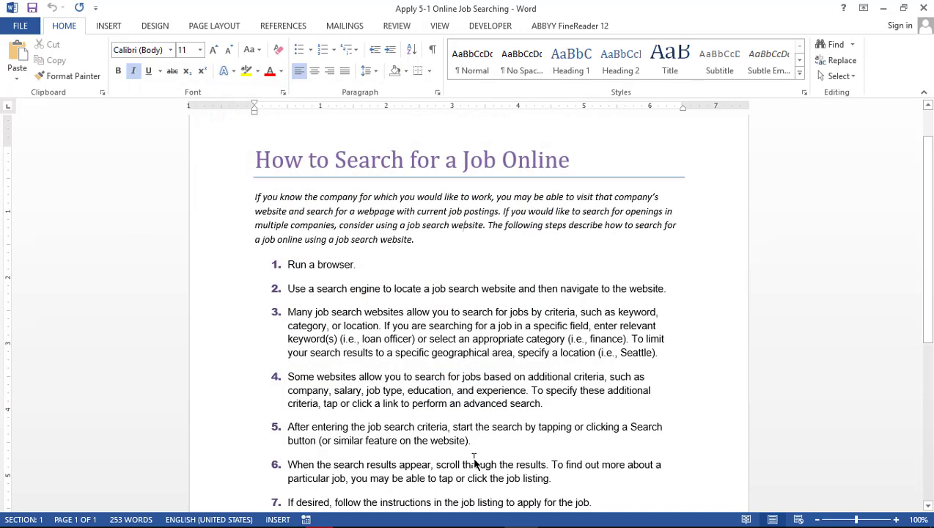
key("alt+Tab")
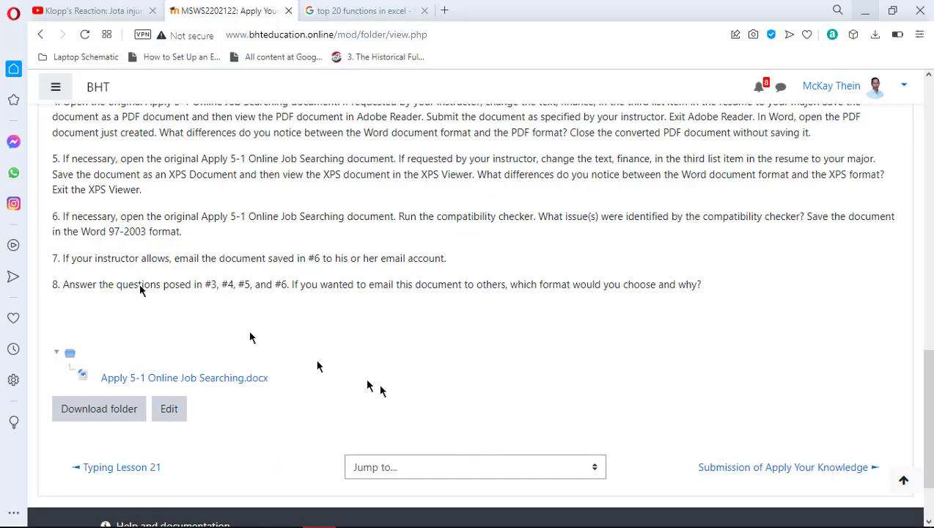
key("alt+Tab")
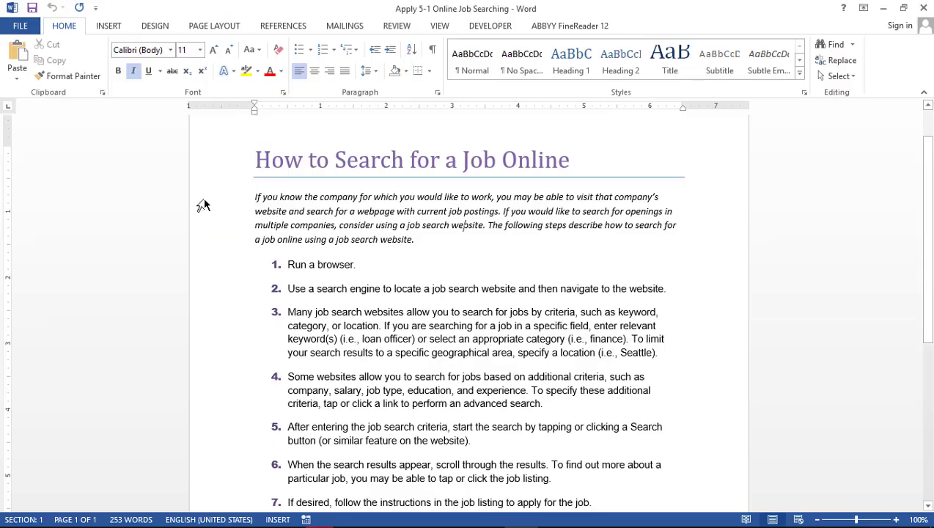
key("super+d")
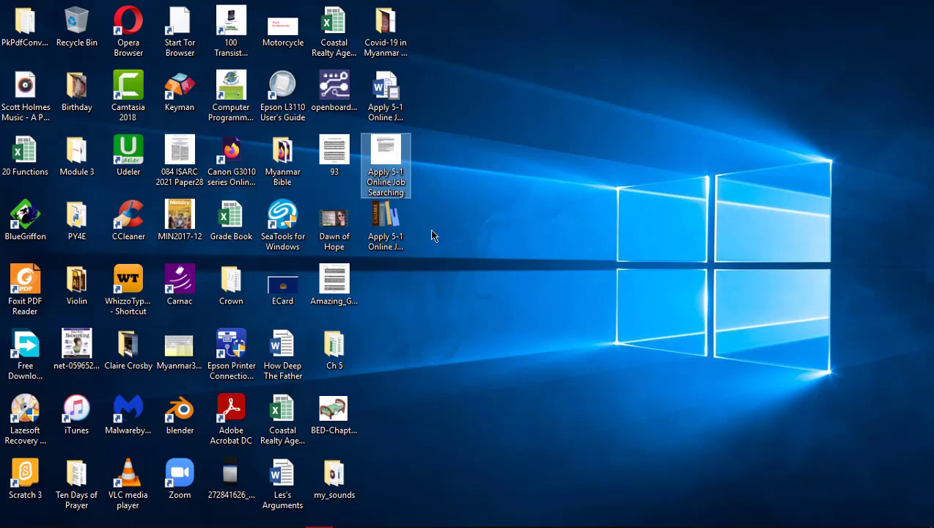
Try opening the Apply 5-1 XPS book in calibre and dismiss the 'No associated program' error
left_click(382, 224)
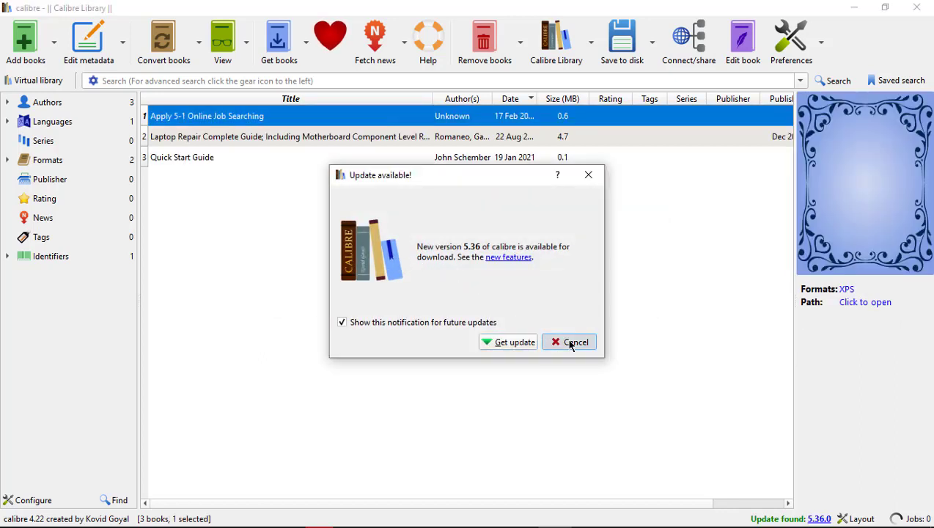
left_click(571, 342)
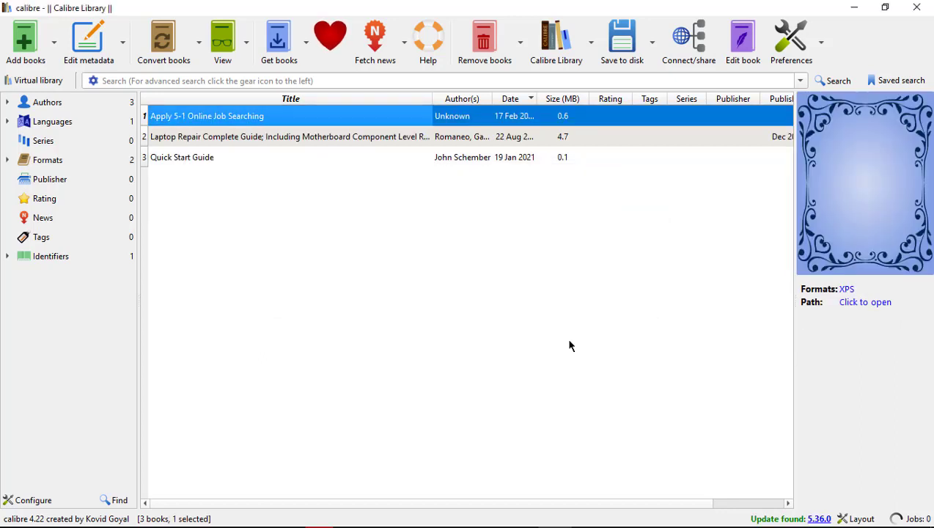
double_click(201, 123)
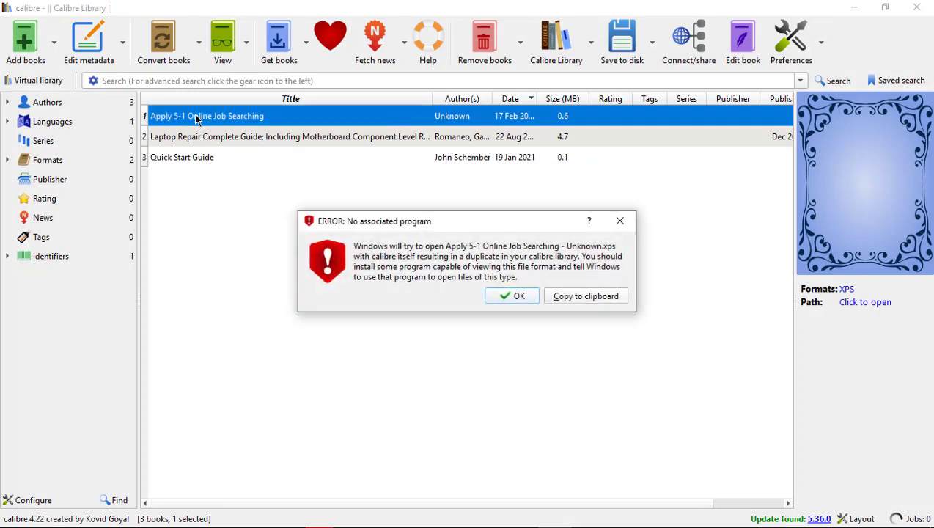
left_click(511, 302)
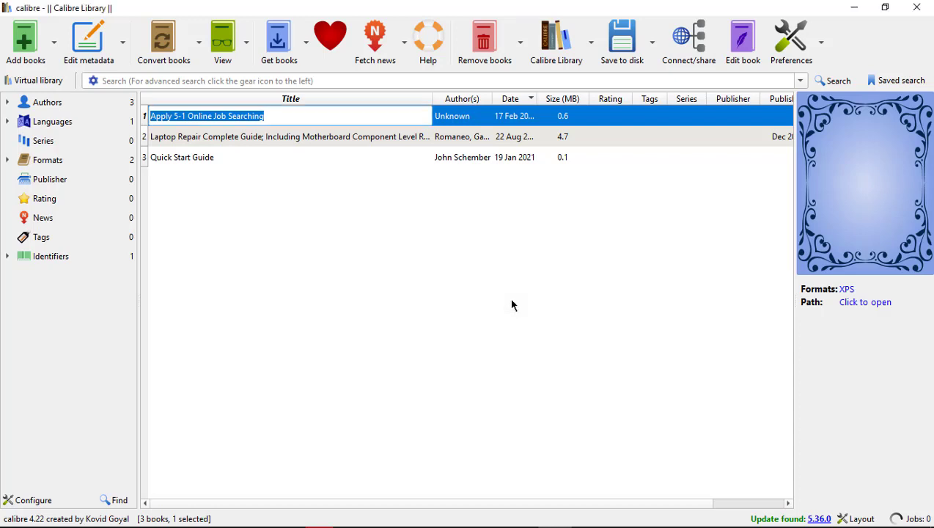
left_click(162, 171)
left_click(189, 122)
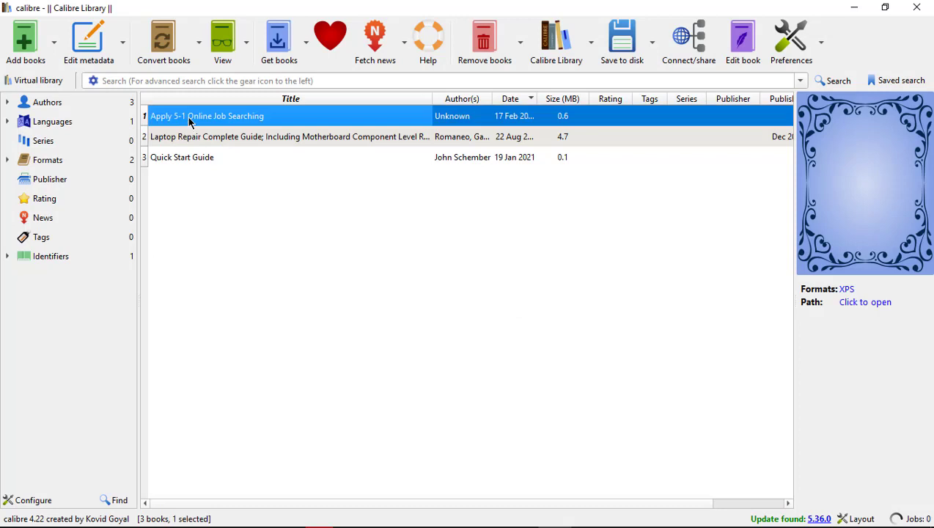
Minimize and restore calibre, then switch to the Opera browser
left_click(856, 9)
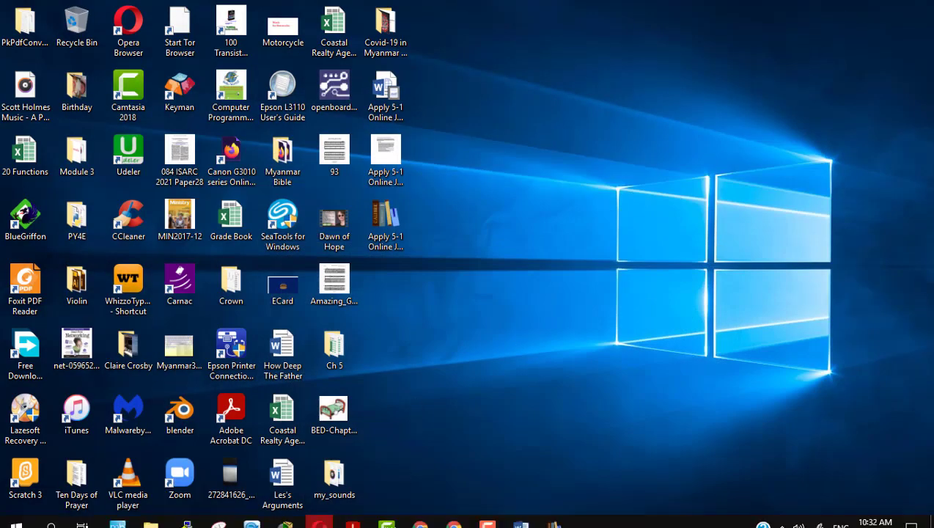
mouse_move(388, 522)
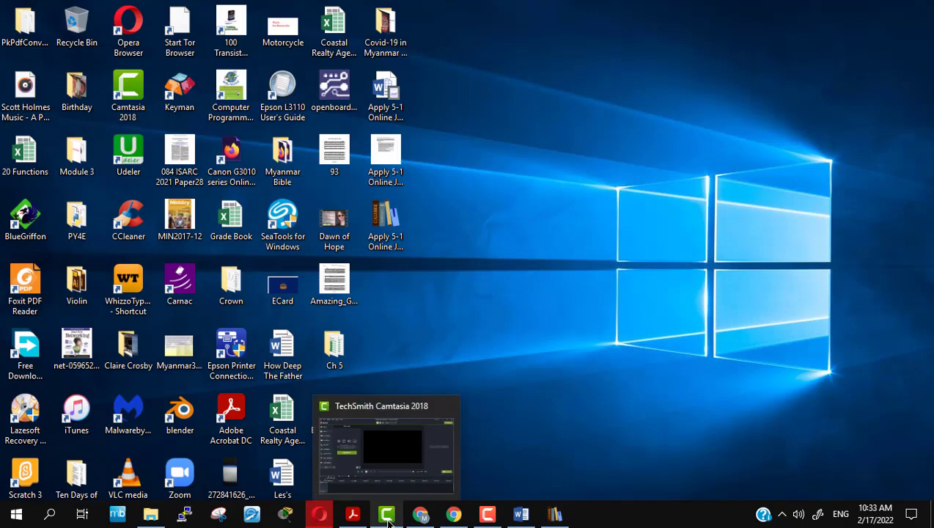
left_click(557, 516)
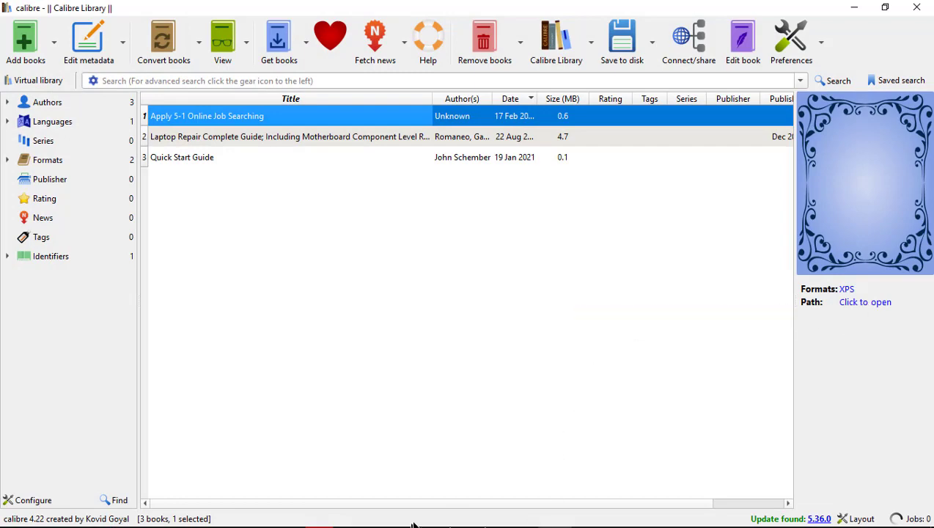
left_click(321, 515)
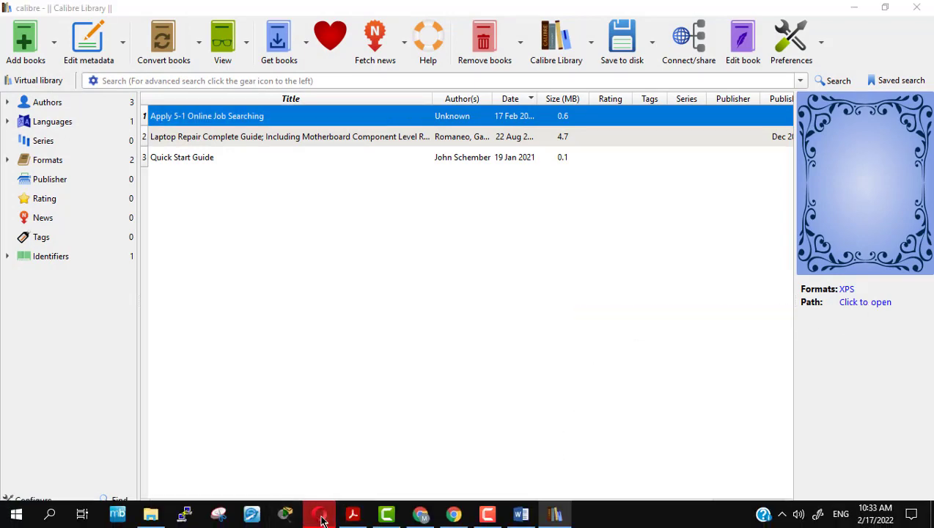
Search Google for 'xps viewer windows 10 download' and open the Win2PDF result
left_click(381, 10)
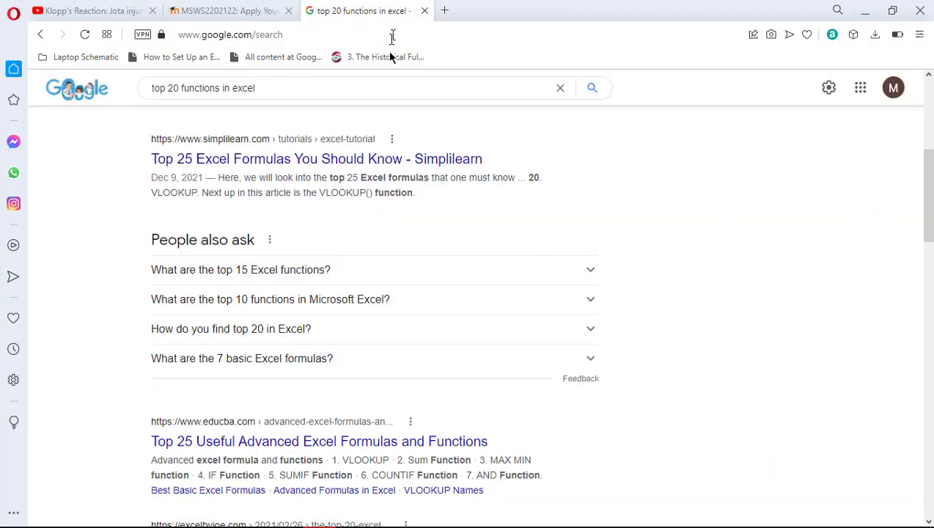
triple_click(399, 85)
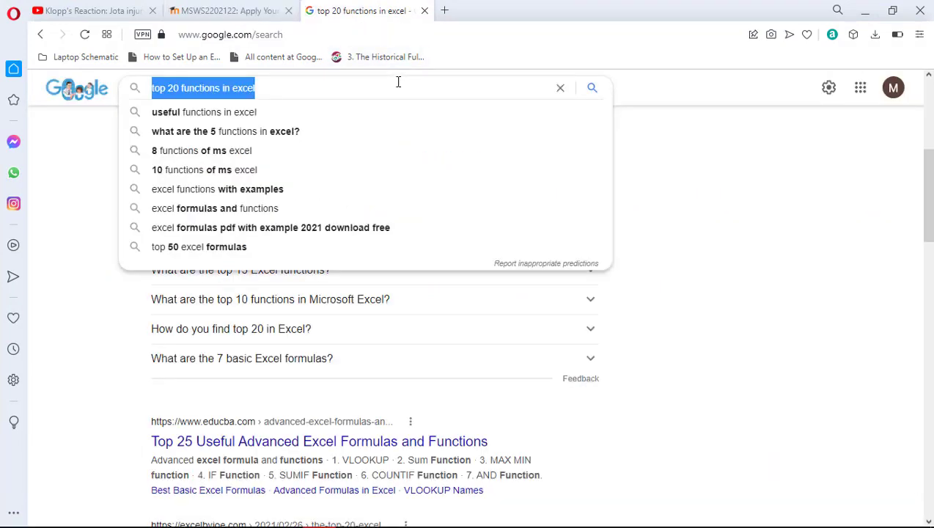
type("xps vi")
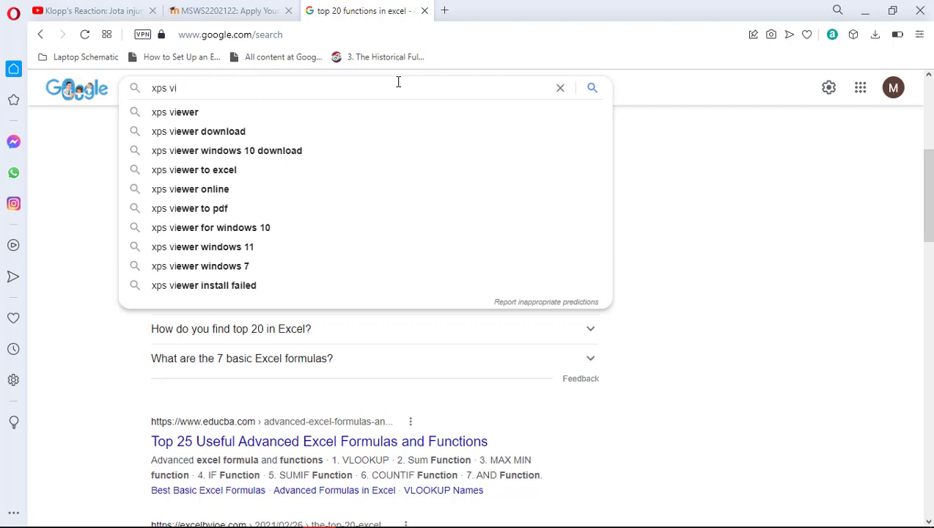
key("Down")
key("Down")
key("Down")
key("Return")
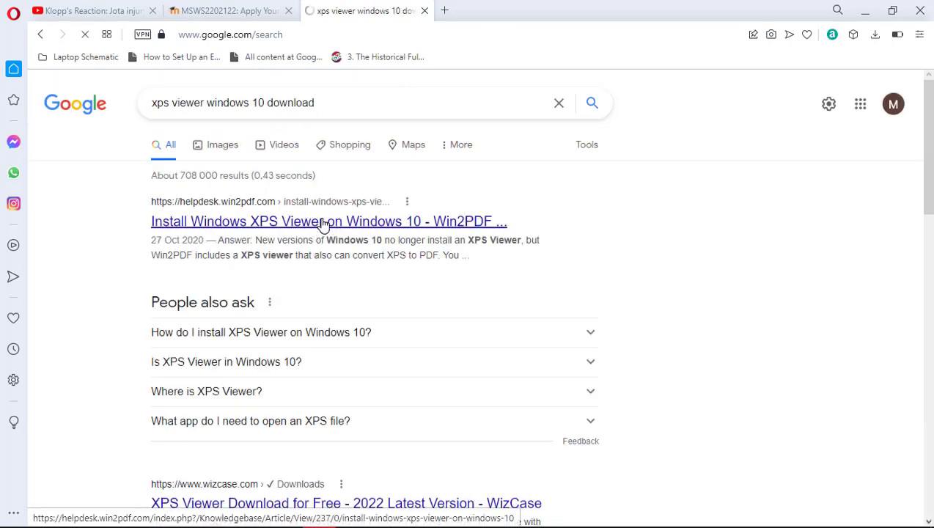
left_click(323, 224)
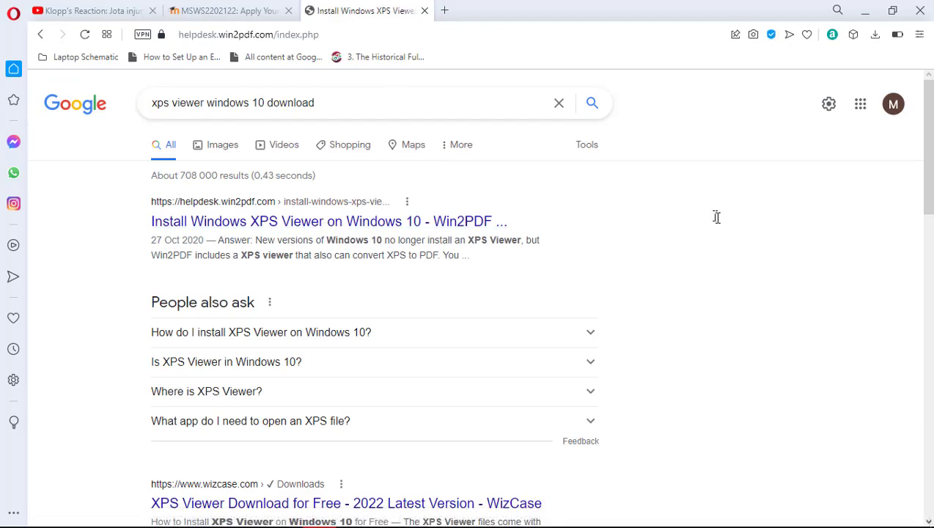
Read through Win2PDF's steps for installing XPS Viewer via Optional Features
scroll(677, 286, "down", 4)
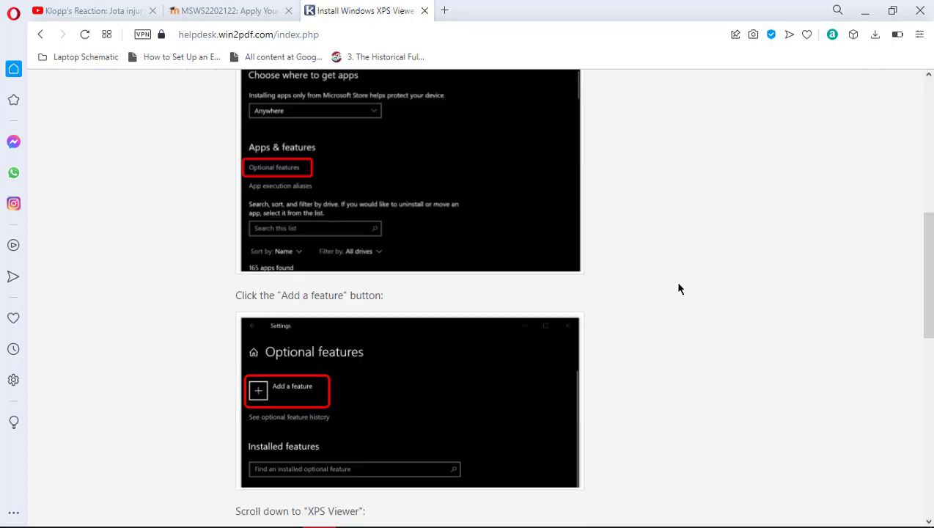
scroll(678, 286, "down", 5)
scroll(679, 288, "down", 2)
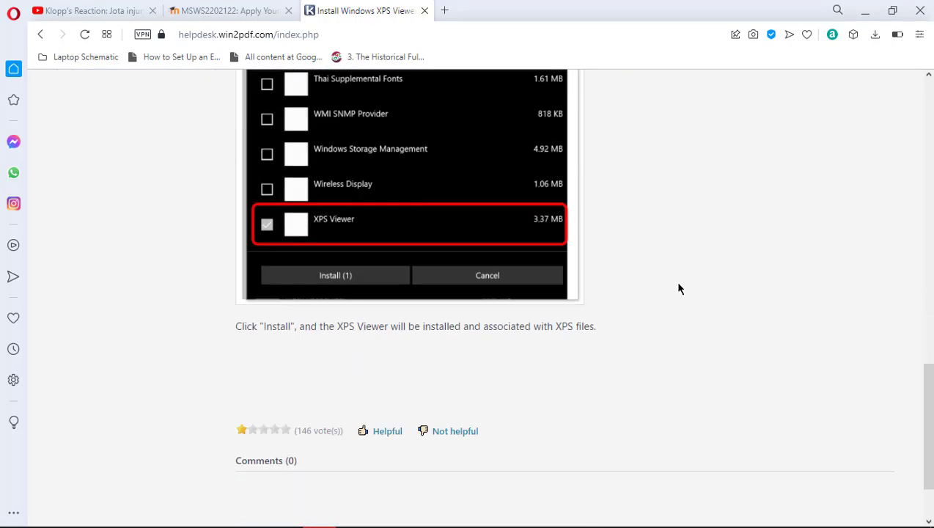
scroll(679, 288, "down", 1)
scroll(679, 288, "up", 10)
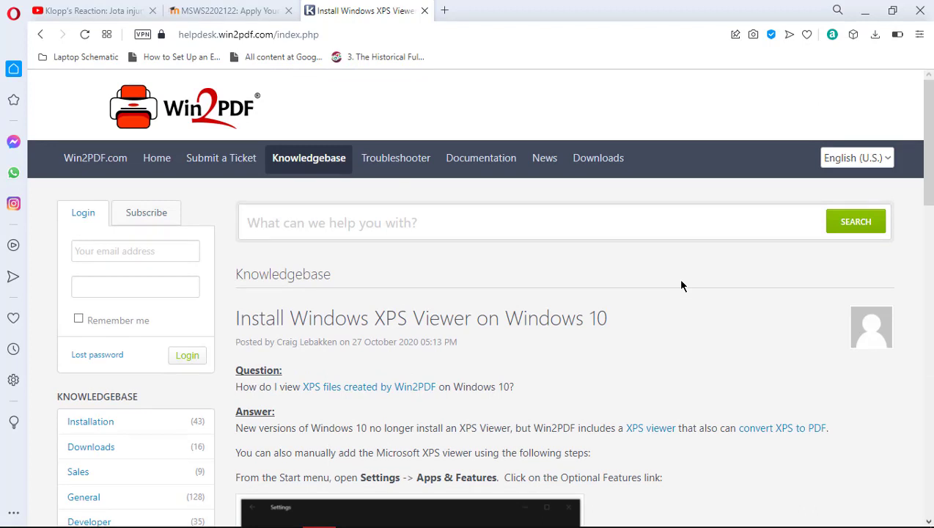
scroll(681, 286, "down", 2)
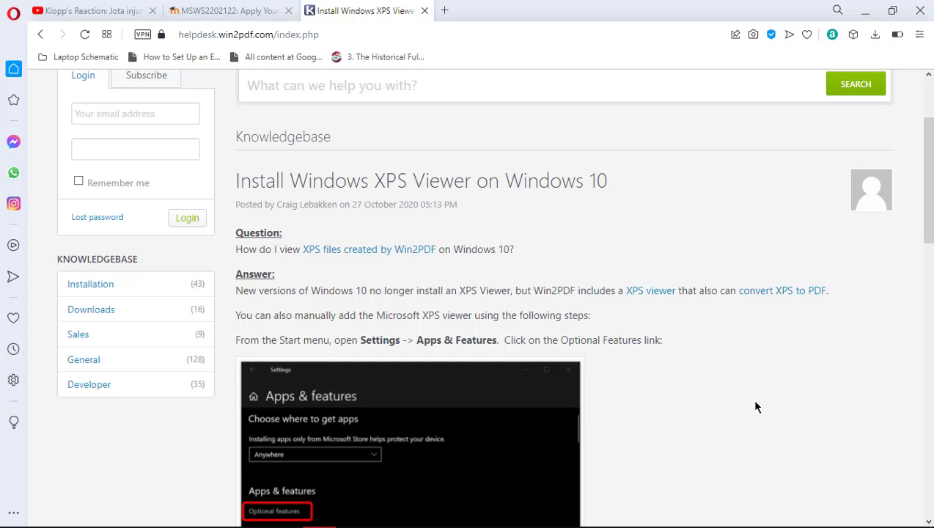
scroll(756, 407, "down", 2)
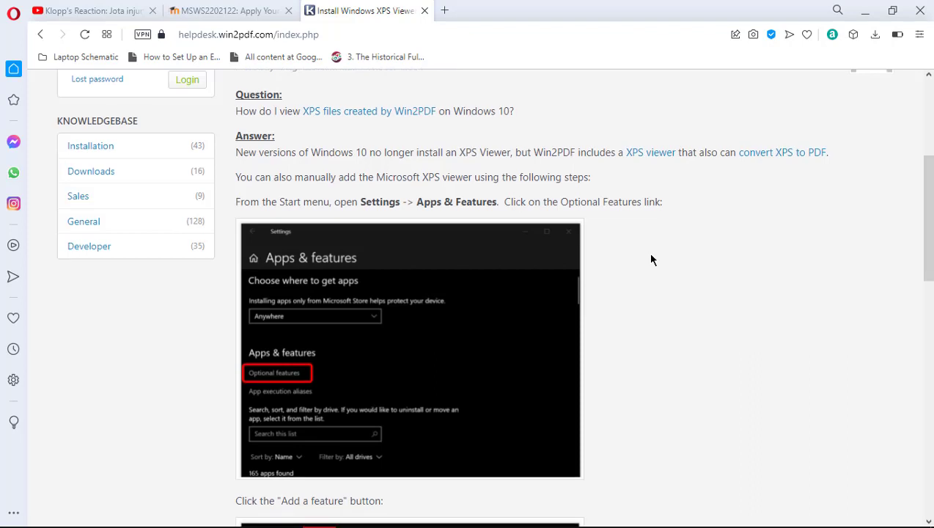
scroll(651, 259, "down", 2)
scroll(651, 259, "up", 2)
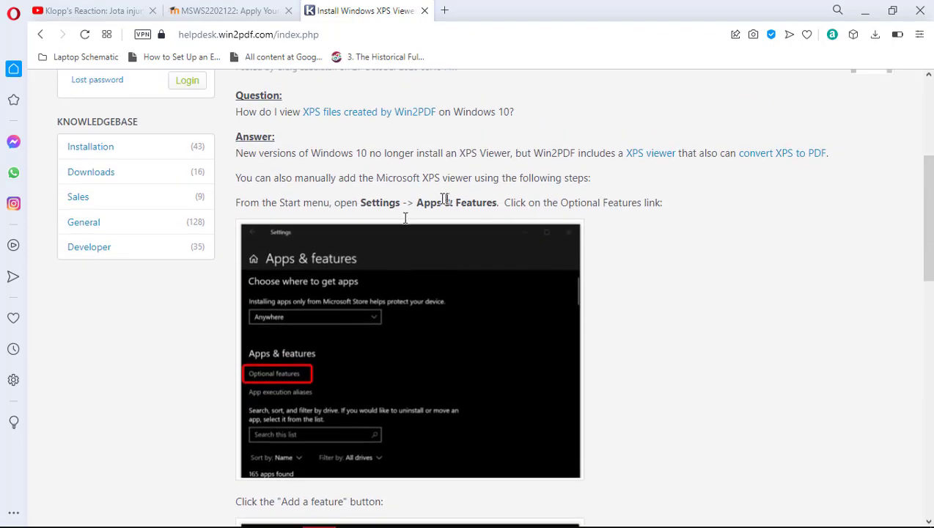
Open Windows Settings to the Apps & features page
mouse_move(15, 522)
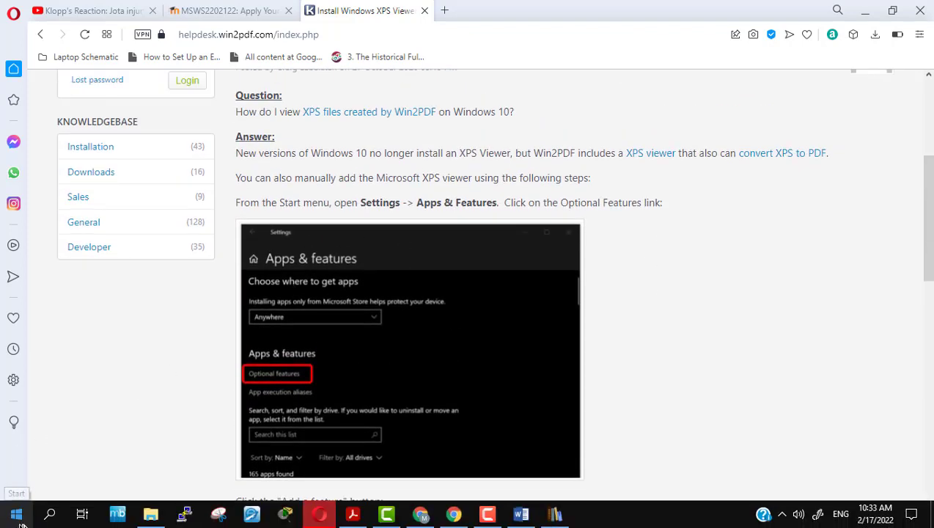
right_click(18, 517)
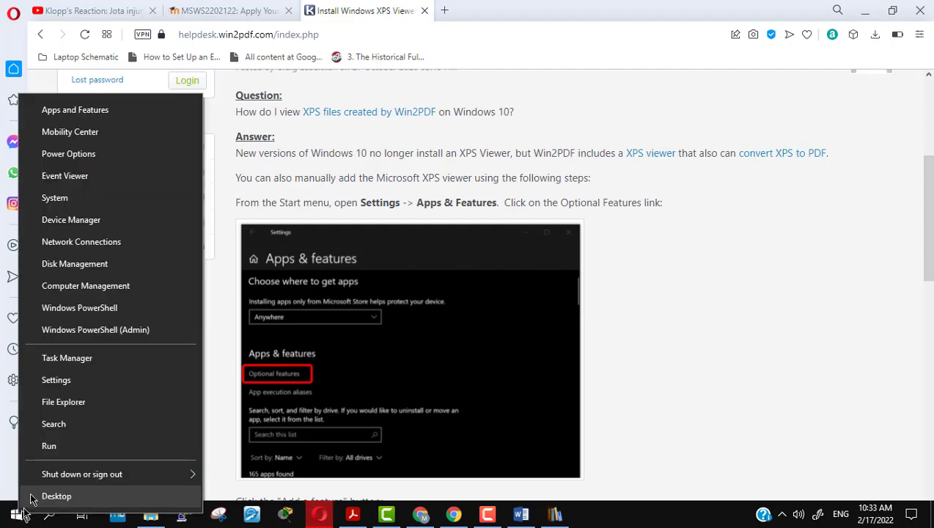
left_click(90, 389)
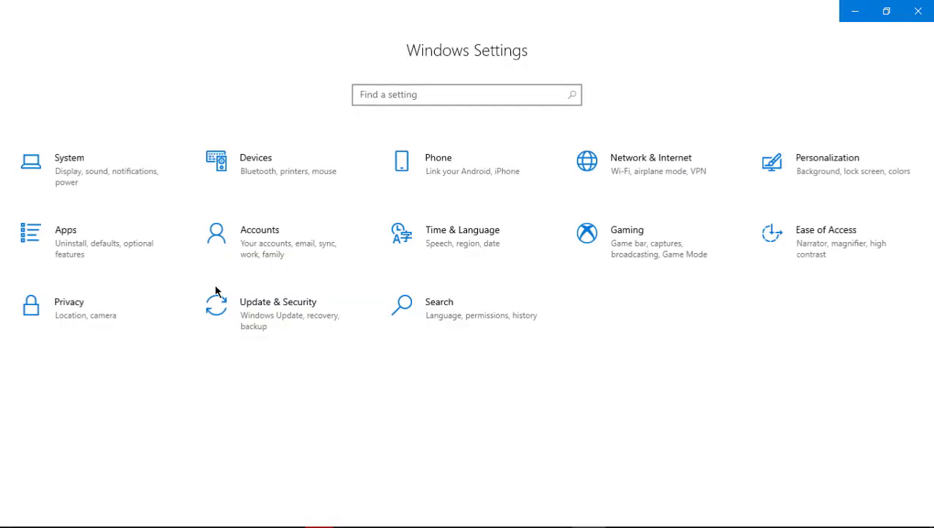
left_click(68, 233)
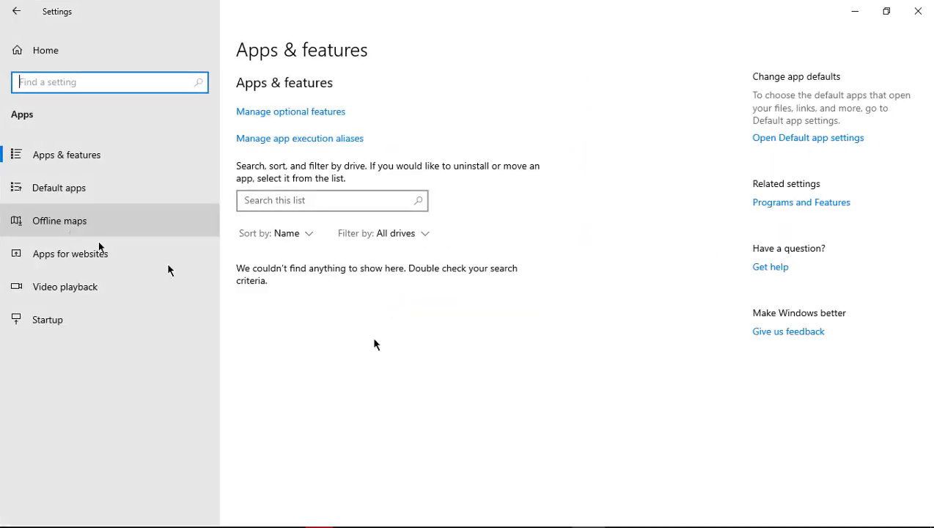
key("alt+Tab")
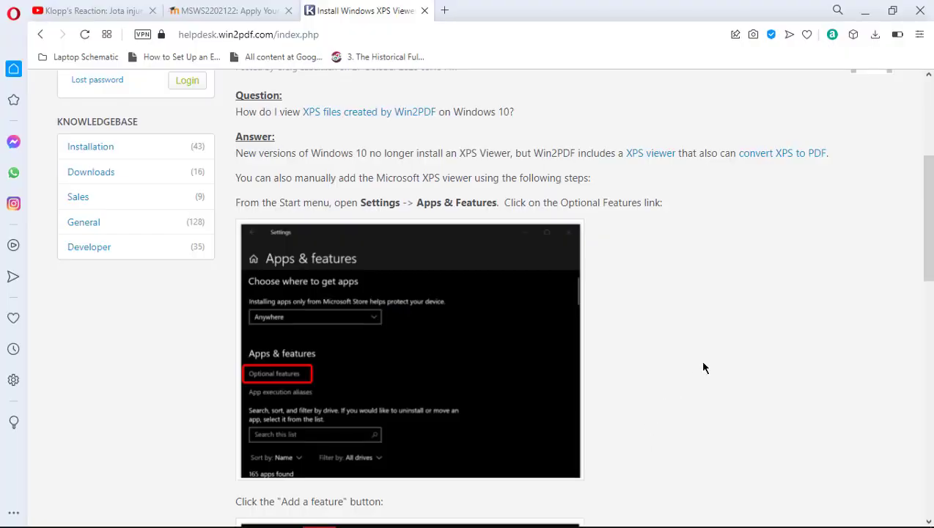
key("alt+Tab")
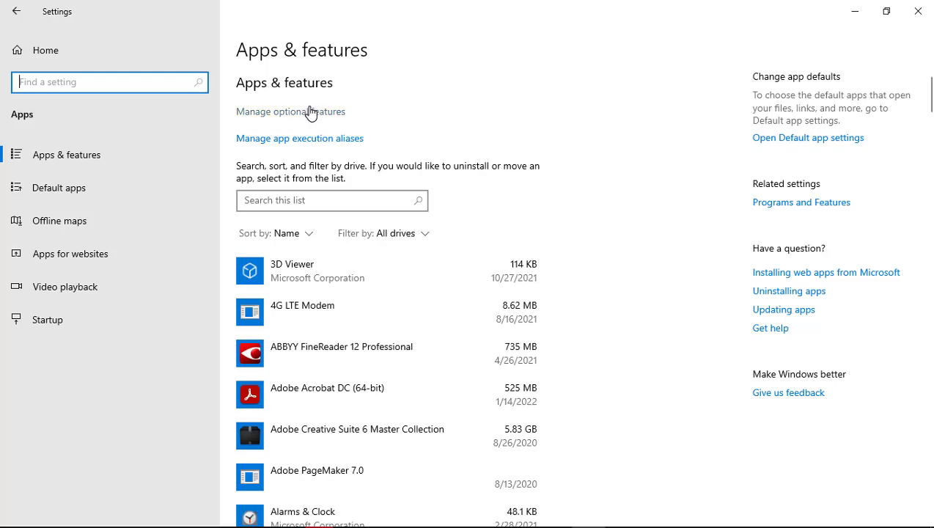
Open Manage optional features, checking the XPS Viewer article's next instructions
left_click(308, 110)
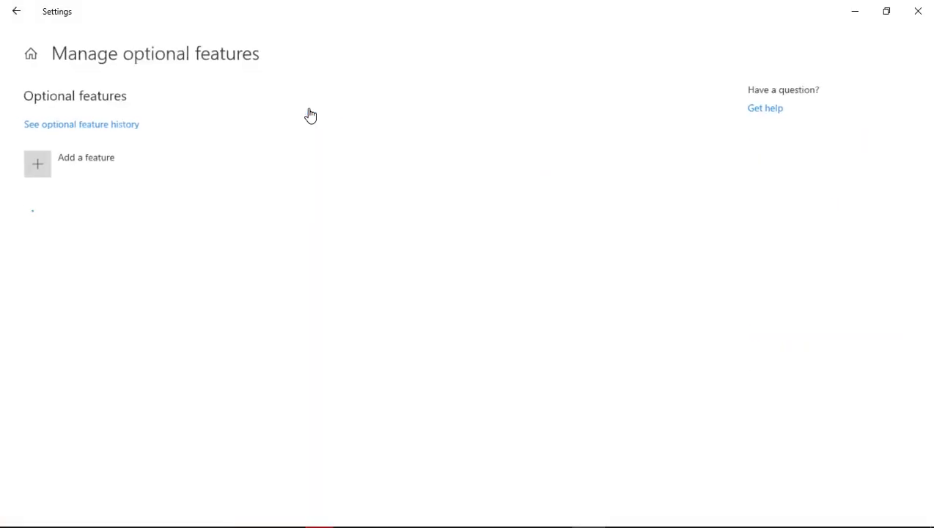
left_click(310, 115)
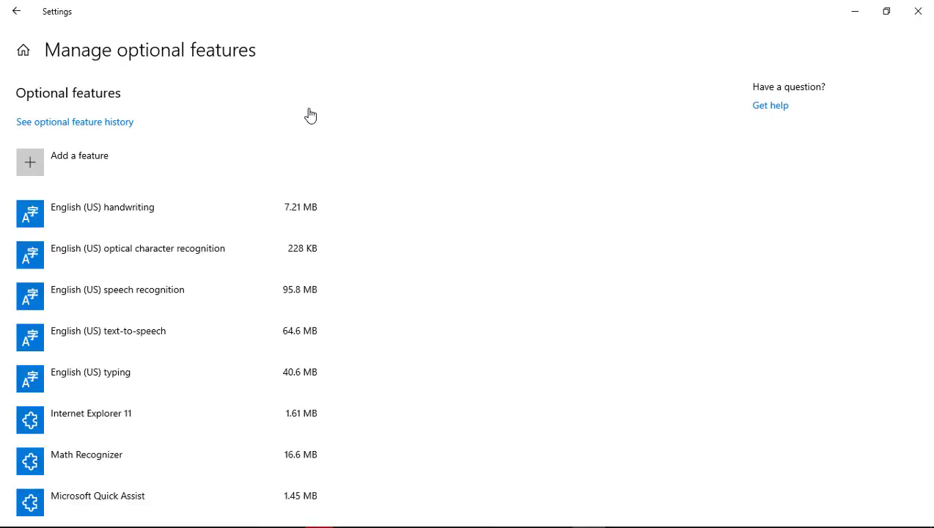
key("alt+Tab")
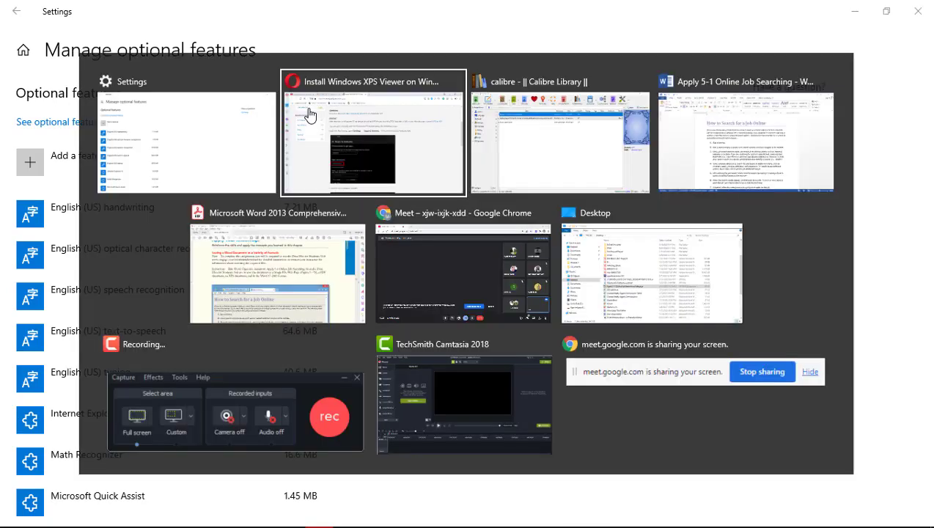
scroll(582, 317, "down", 3)
scroll(582, 317, "down", 6)
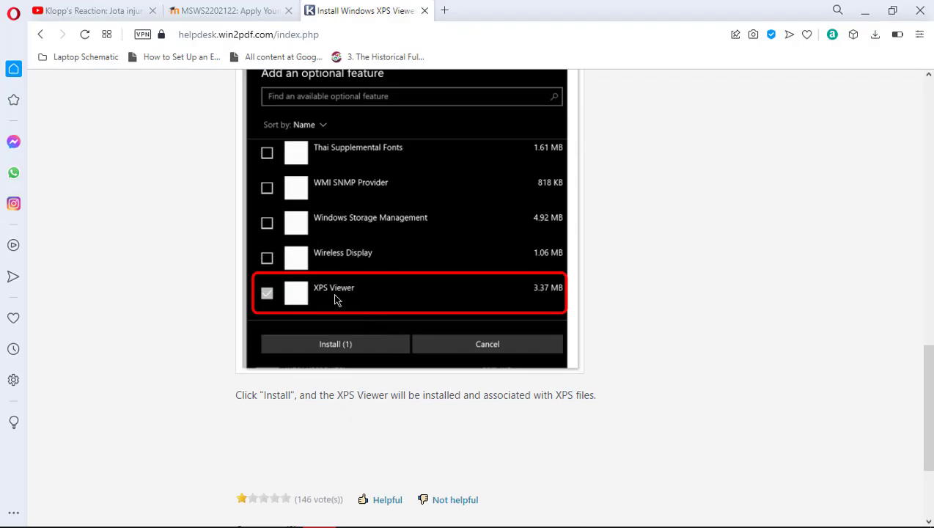
key("alt+Tab")
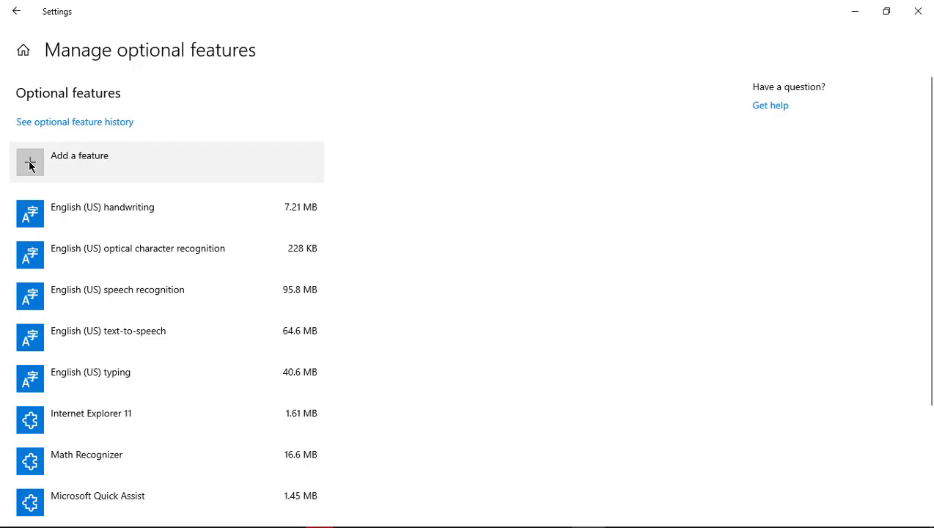
Start adding an optional feature in Settings, then review the XPS Viewer help article
left_click(29, 163)
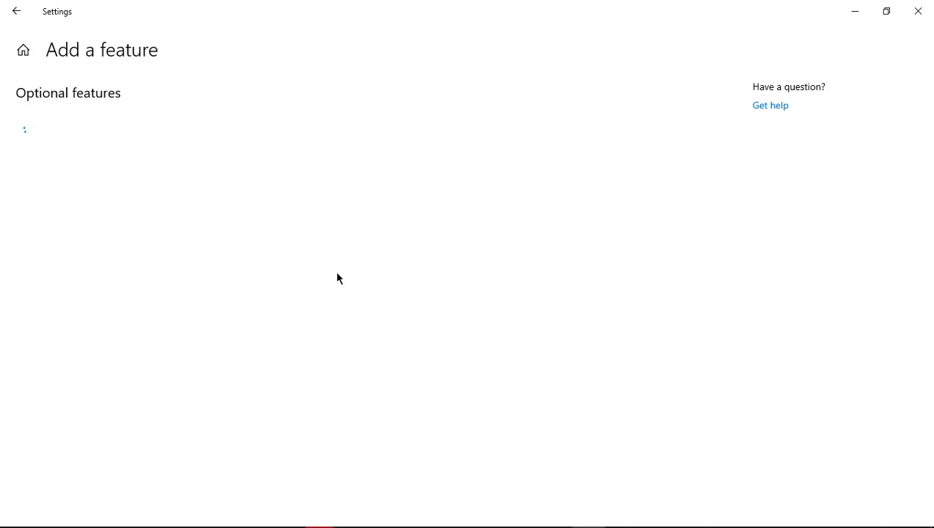
key("alt+Tab")
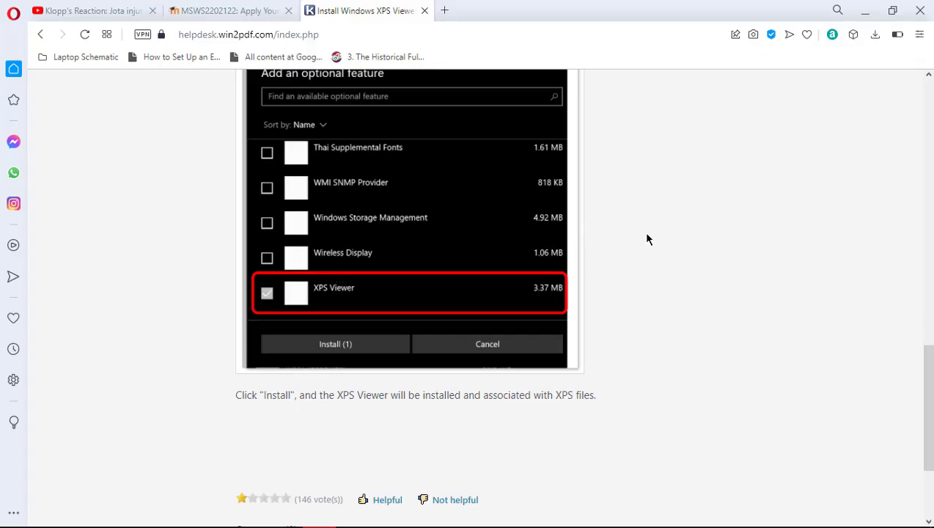
scroll(647, 239, "up", 1)
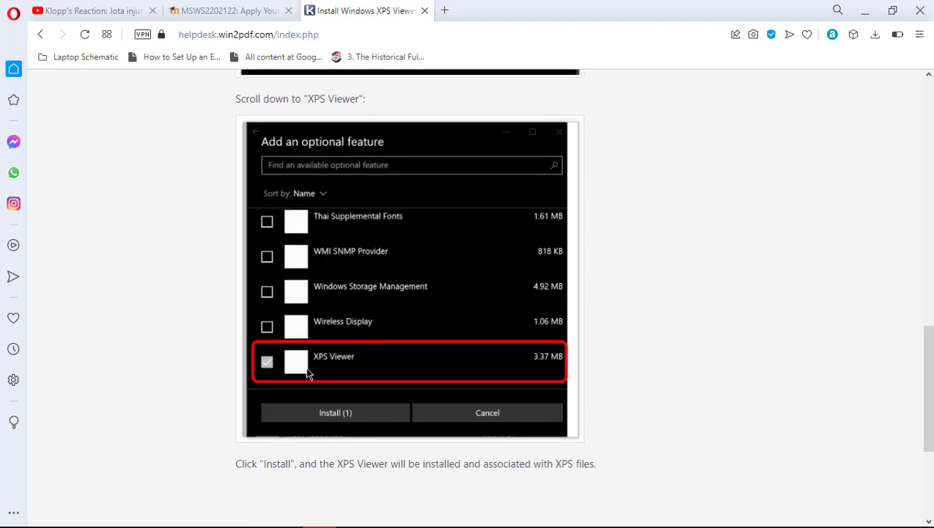
scroll(655, 329, "down", 3)
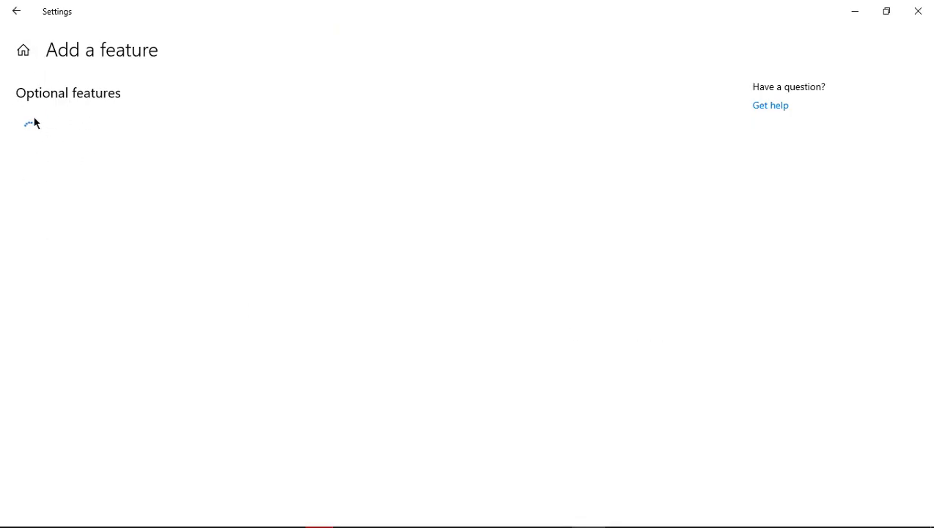
Return to the Google results and open the Microsoft Community XPS viewer thread
key("alt+Tab")
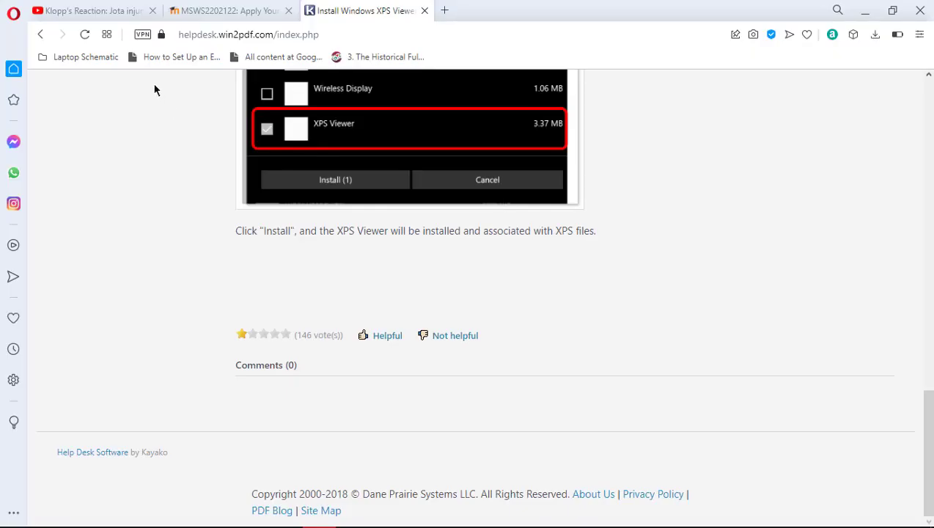
left_click(41, 34)
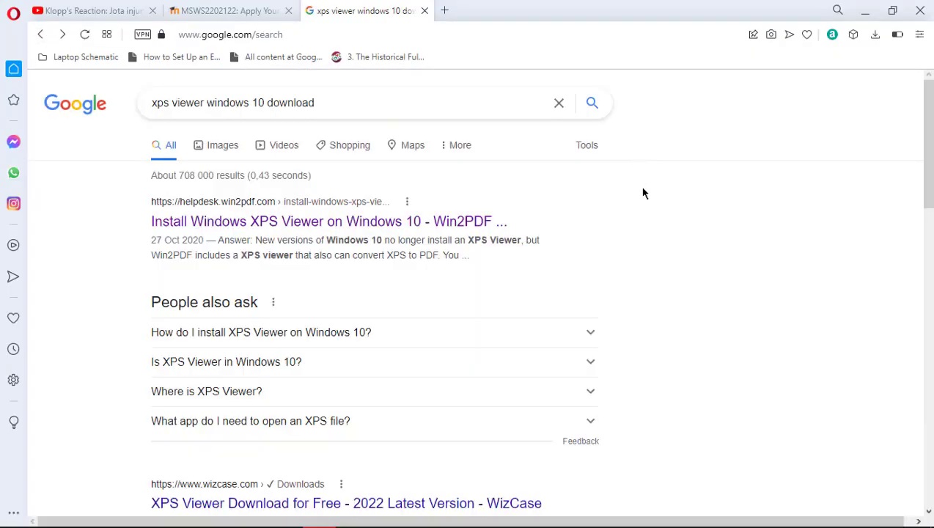
scroll(643, 192, "down", 3)
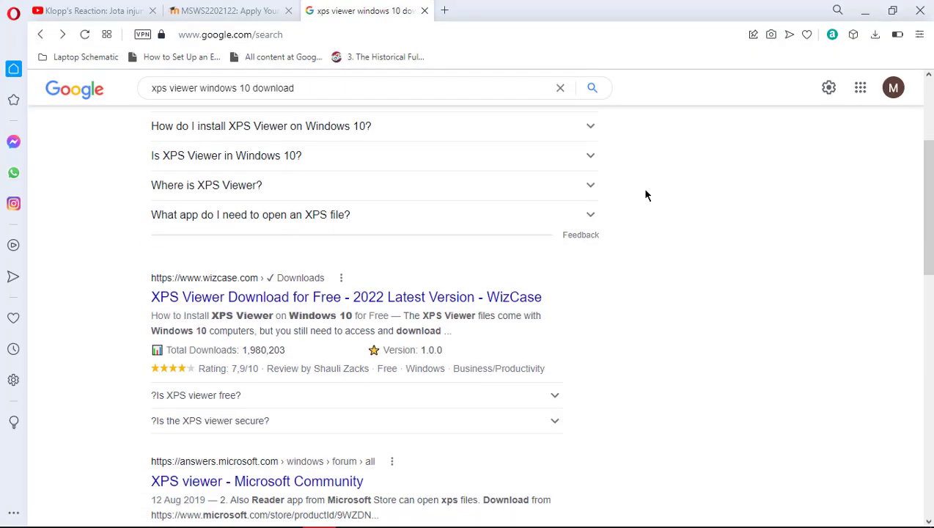
scroll(645, 194, "down", 3)
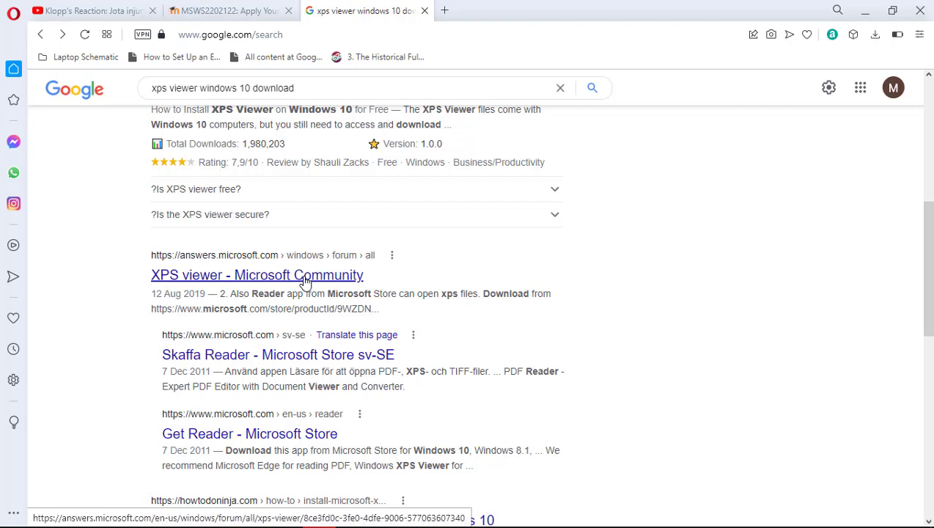
left_click(305, 282)
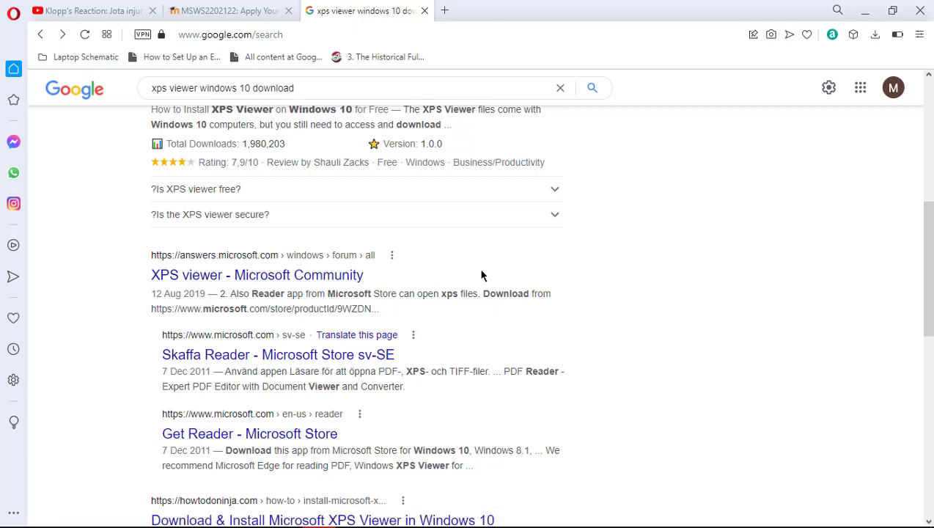
Open the thread's Microsoft Store Reader link in a new Opera tab
key("alt+Tab")
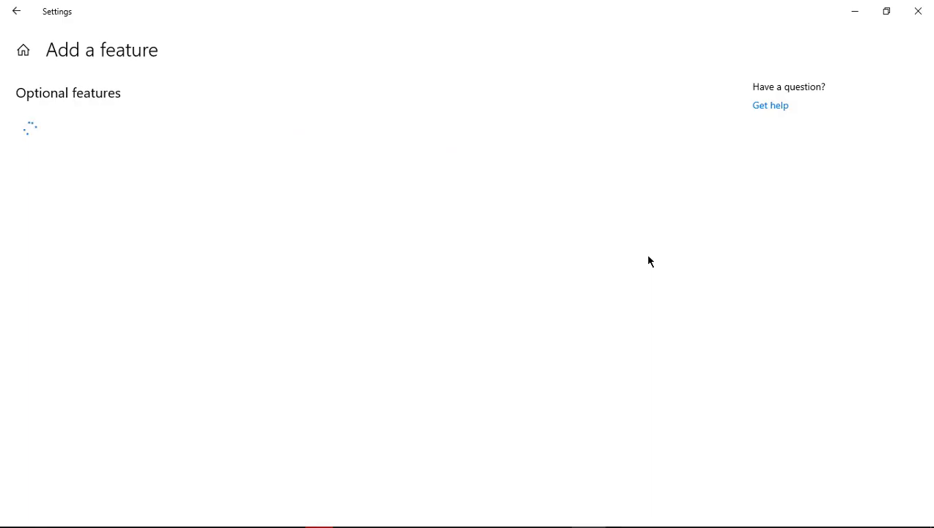
key("alt+Tab")
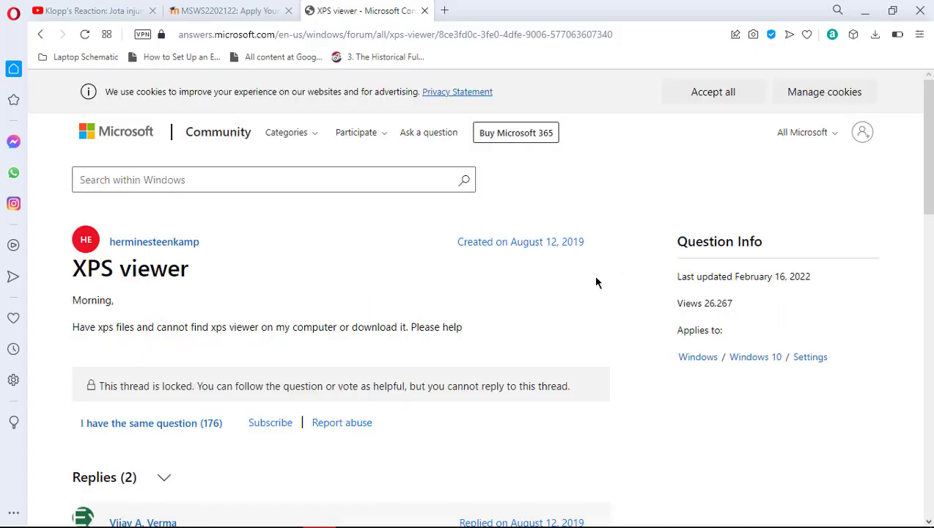
scroll(596, 280, "down", 3)
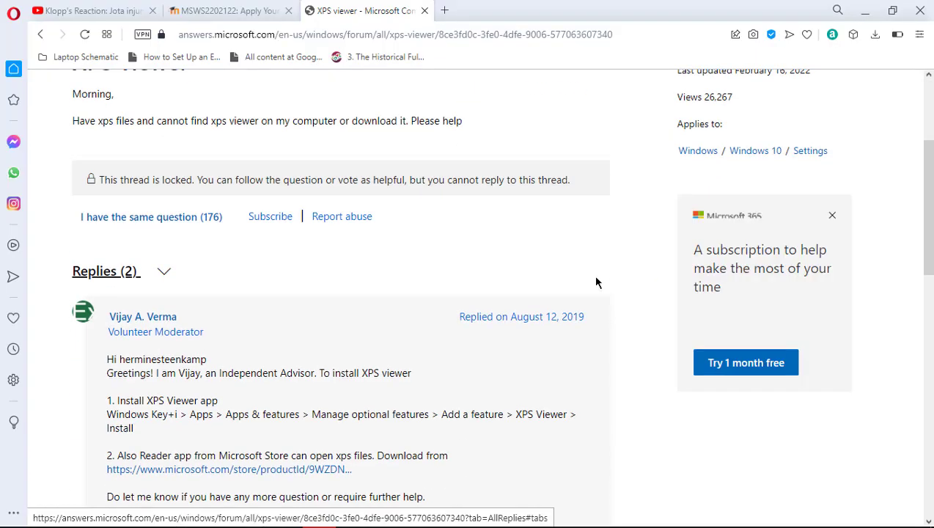
scroll(596, 282, "down", 2)
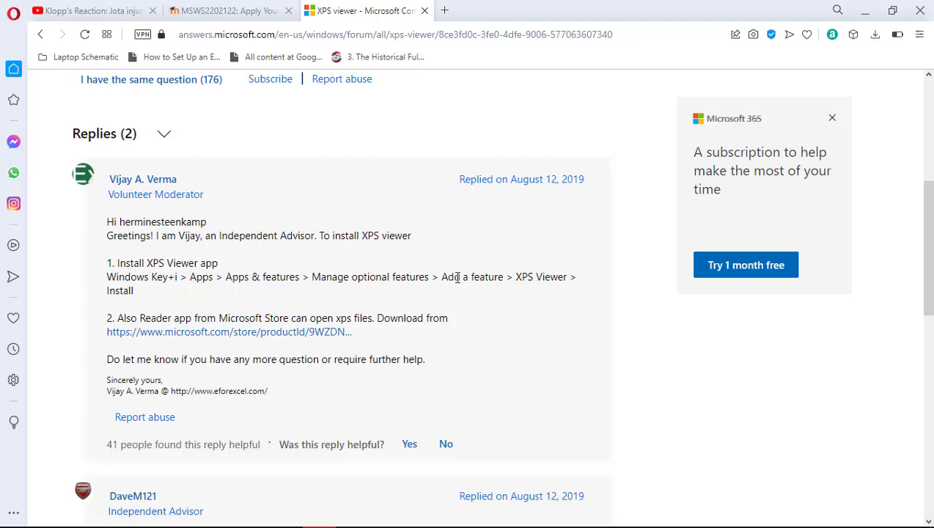
right_click(181, 336)
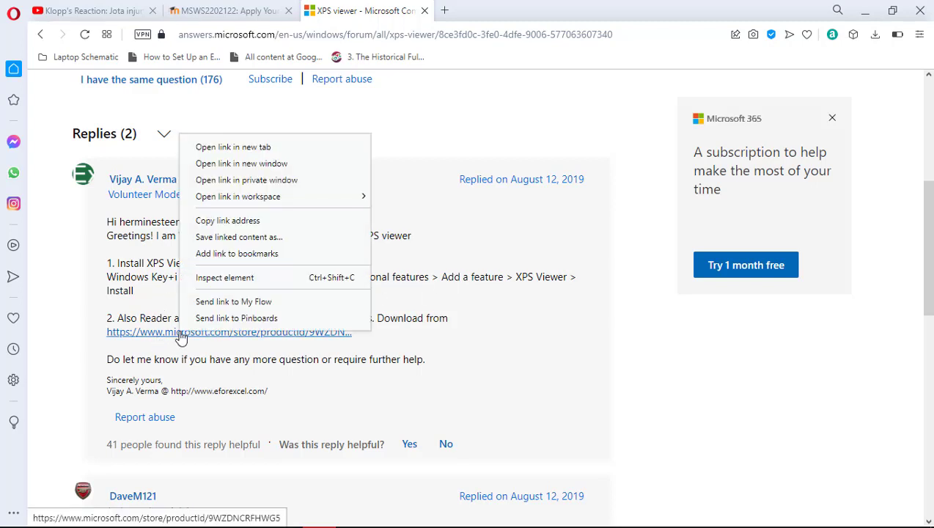
left_click(280, 152)
key("alt+Tab")
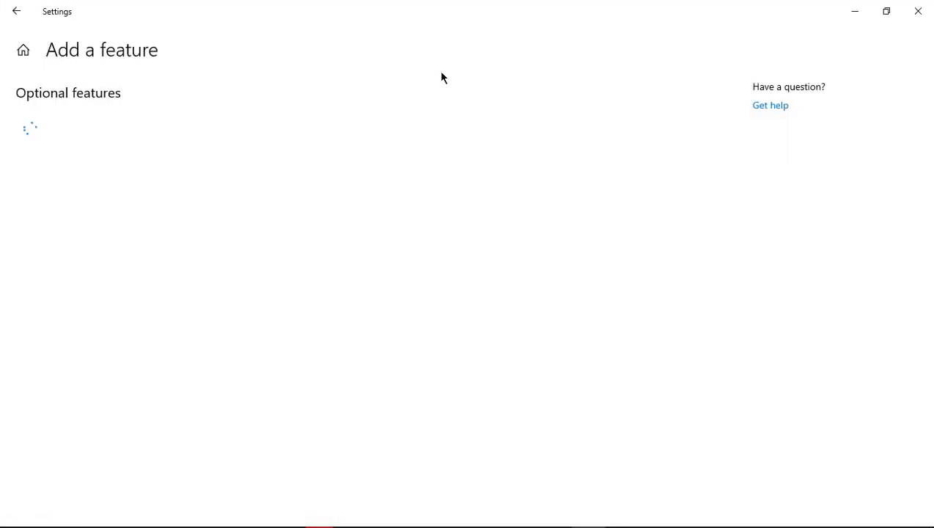
key("alt+Tab")
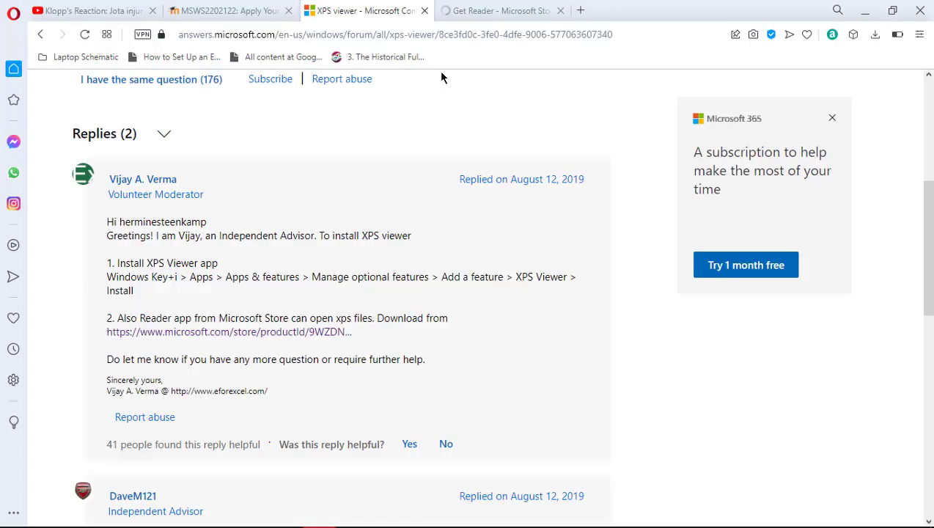
Request the free Reader app on the Get Reader page and allow the ms-windows-store hand-off
left_click(500, 11)
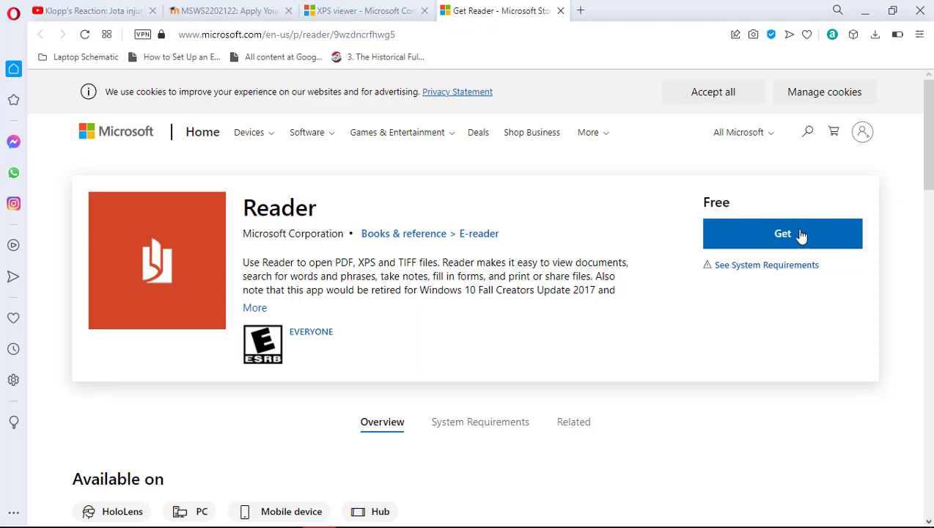
left_click(779, 242)
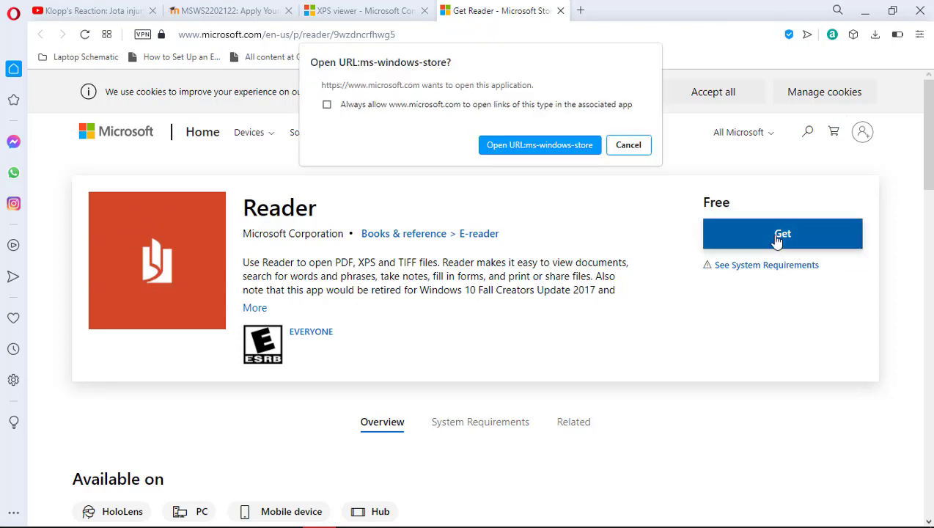
left_click(546, 146)
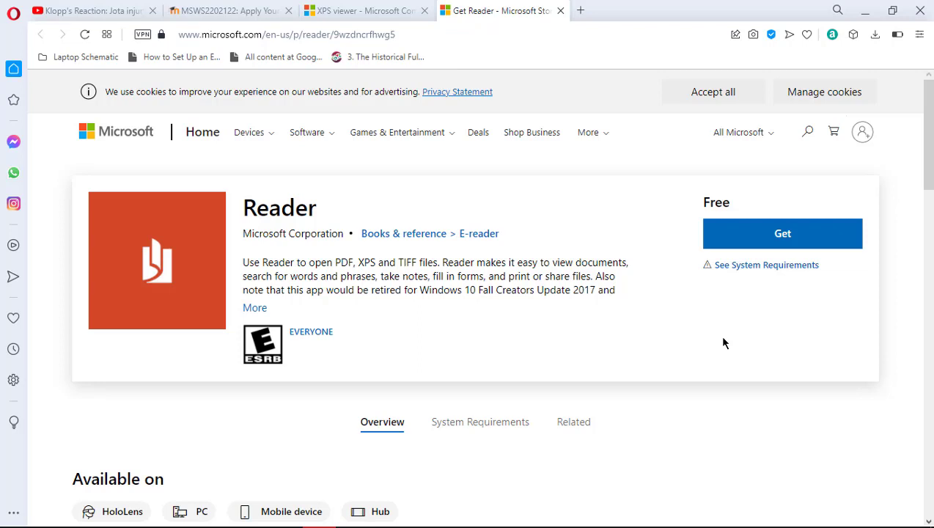
Check Opera's battery saver and downloads panels, then return to the Add a feature page
left_click(896, 34)
left_click(896, 34)
left_click(875, 35)
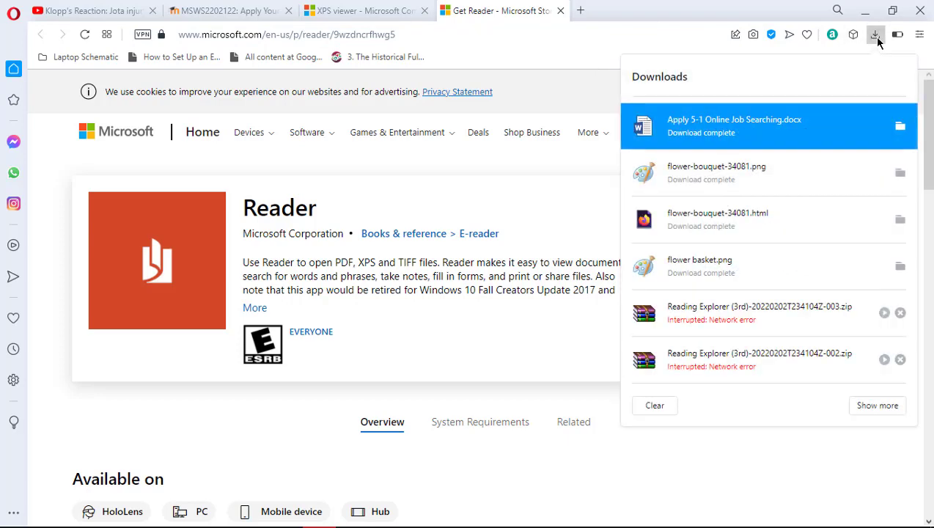
left_click(876, 37)
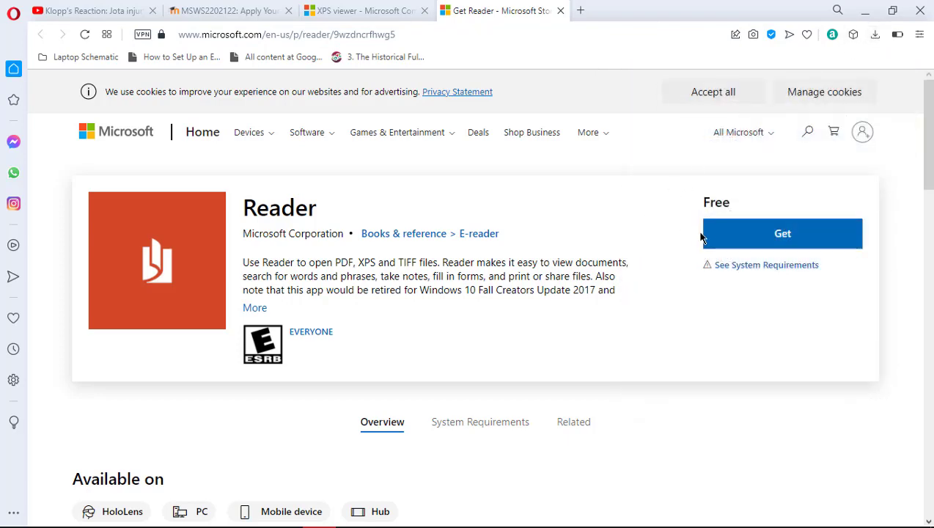
key("alt+Tab")
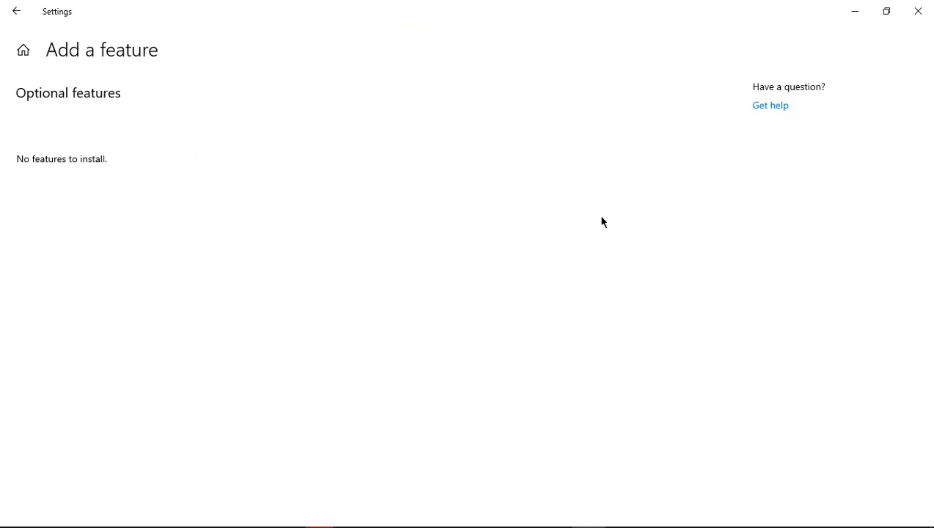
Go back to Manage optional features and scroll through the installed features list
left_click(18, 21)
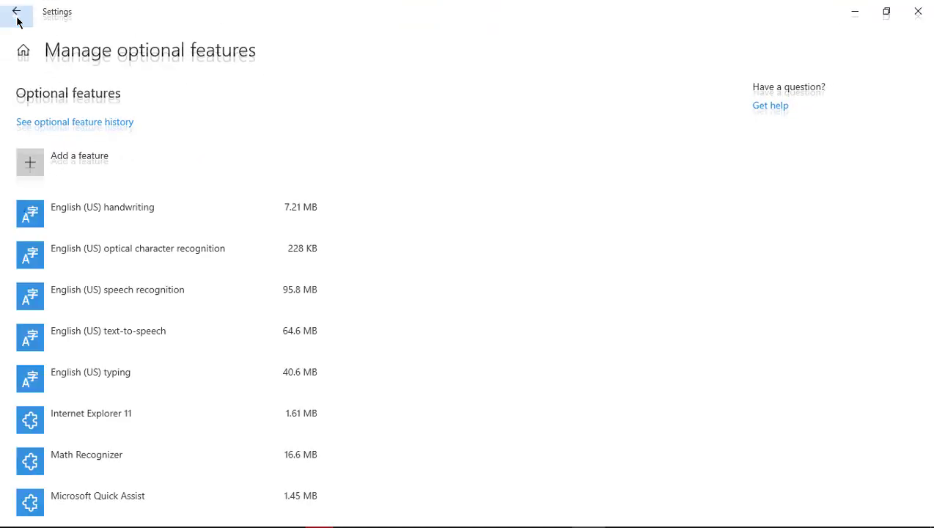
scroll(400, 286, "down", 3)
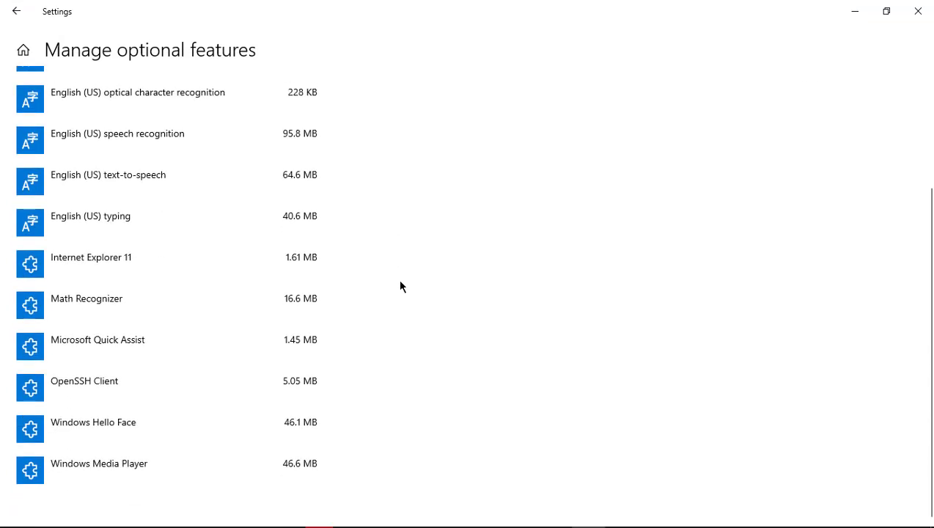
scroll(400, 286, "up", 3)
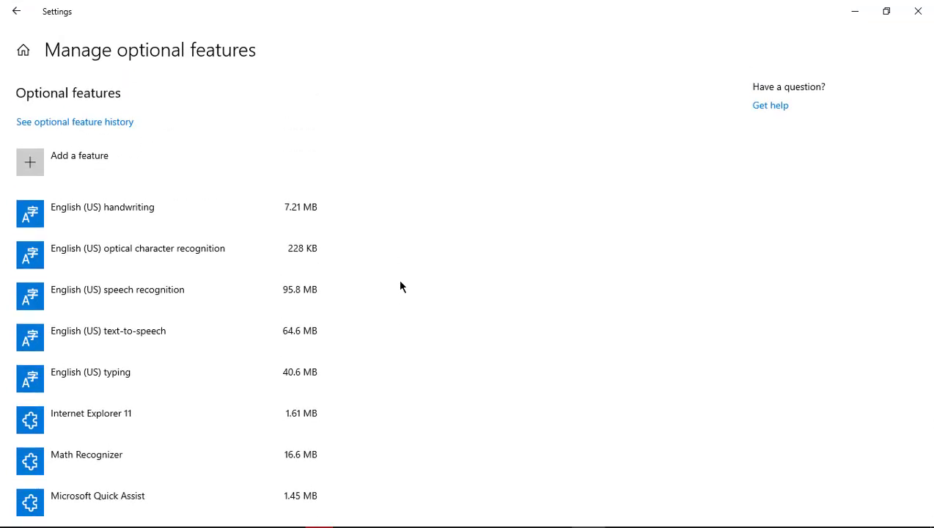
scroll(400, 286, "down", 3)
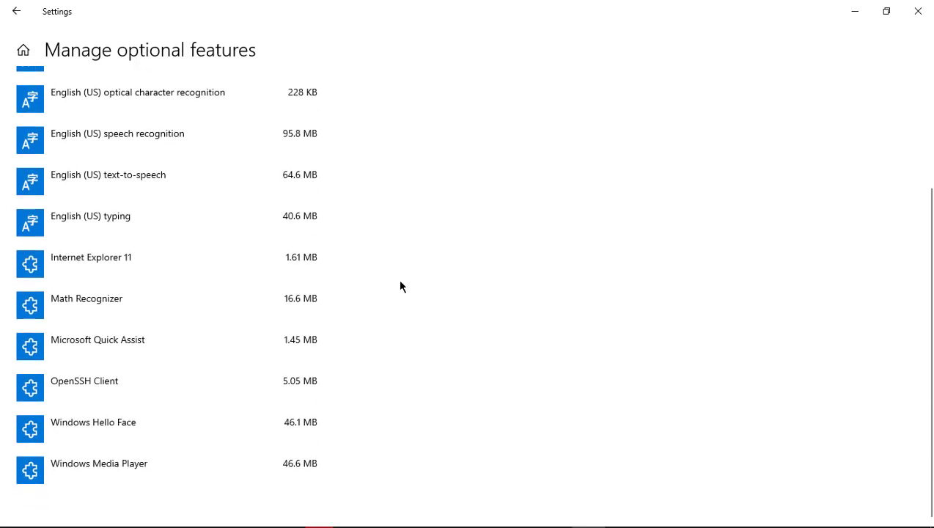
scroll(400, 286, "up", 3)
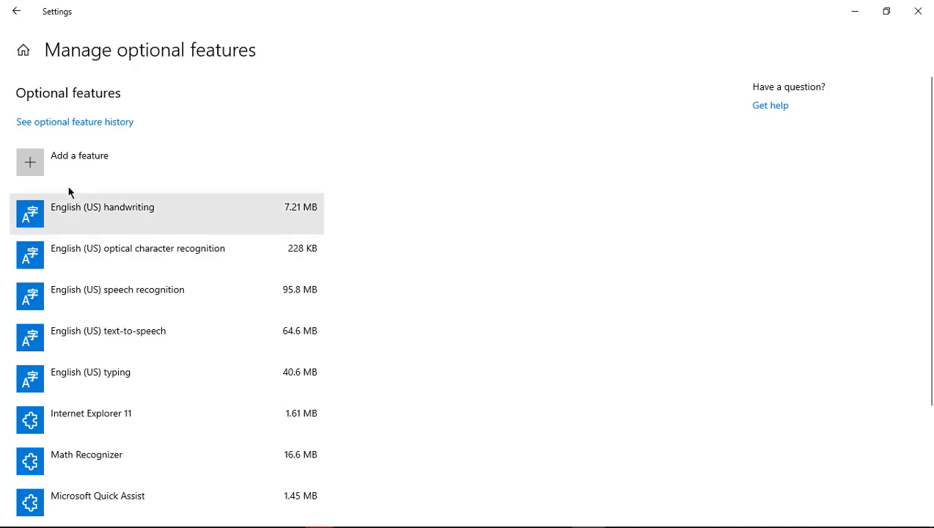
View the optional feature history, then open Add a feature, which shows 'No features to install'
left_click(45, 126)
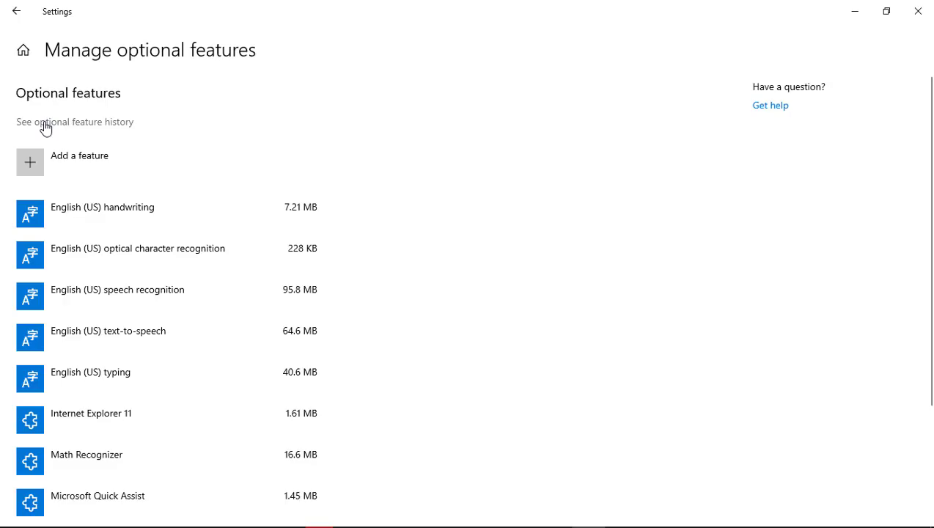
key("alt+Left")
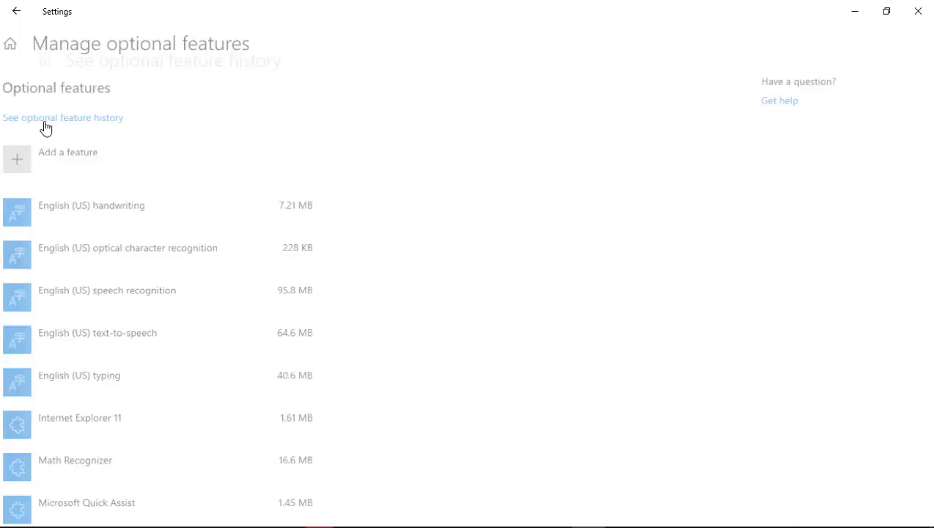
left_click(45, 126)
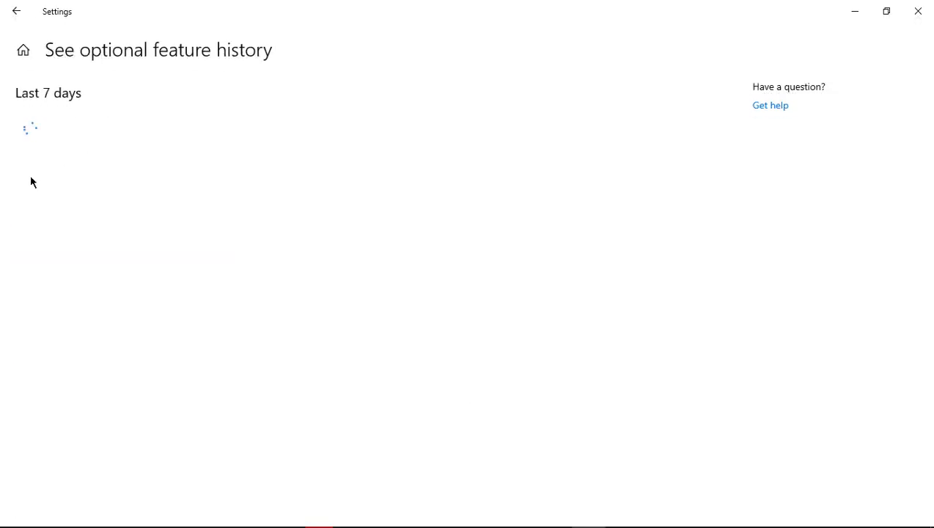
left_click(19, 10)
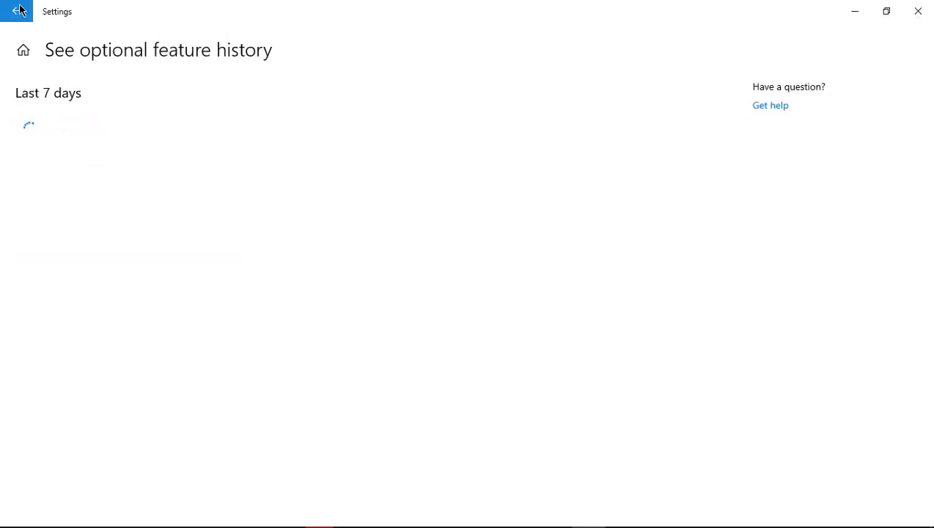
left_click(19, 10)
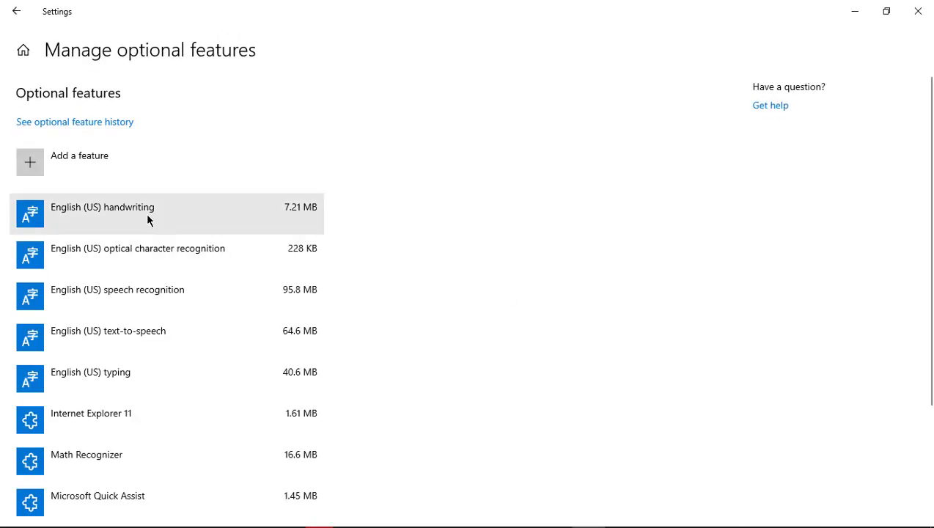
left_click(30, 165)
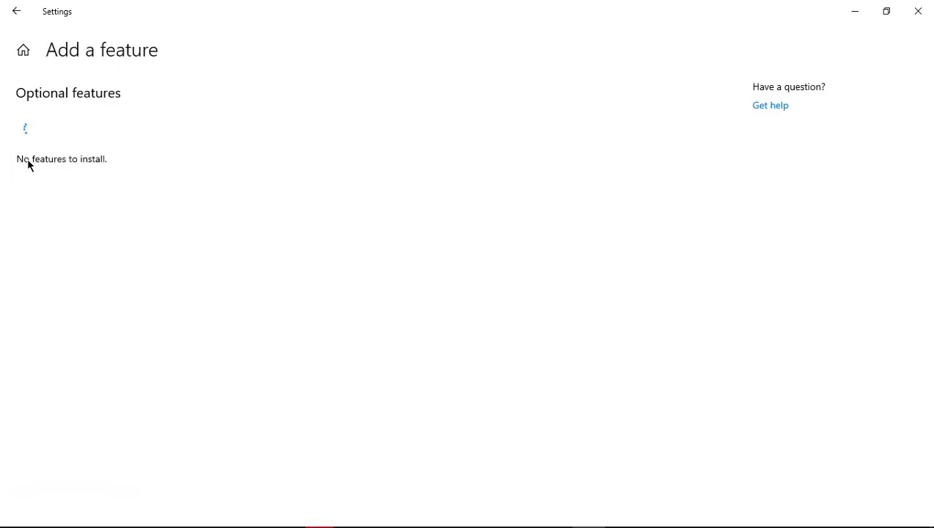
key("alt+Tab")
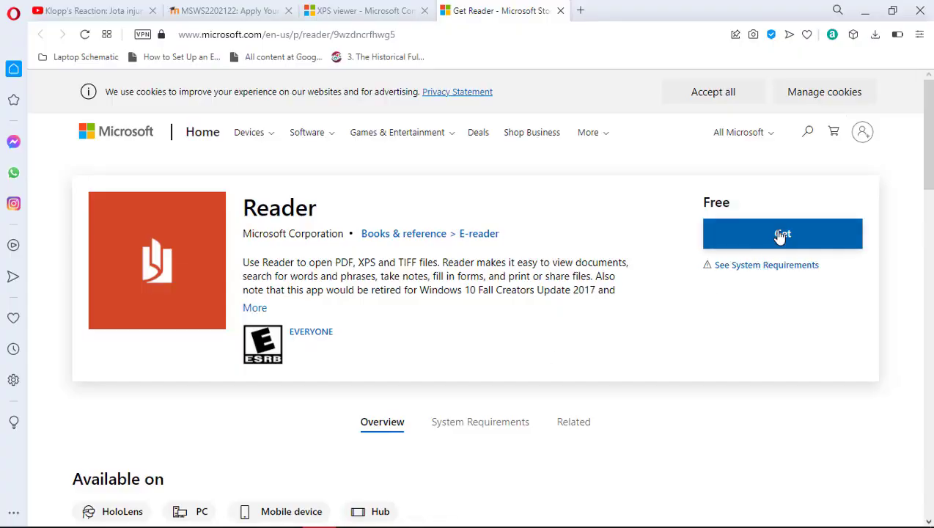
Request the free Reader app again and cycle through the open windows, including calibre
left_click(782, 235)
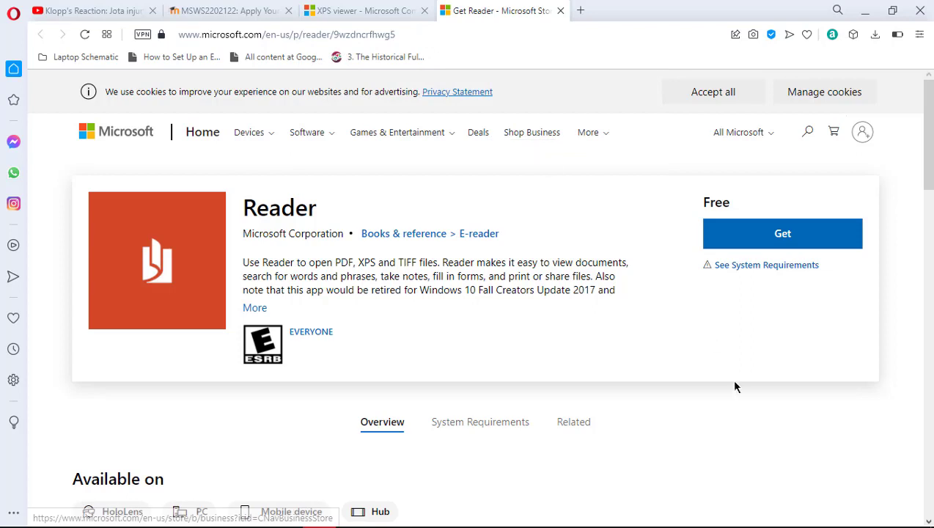
key("alt+Tab")
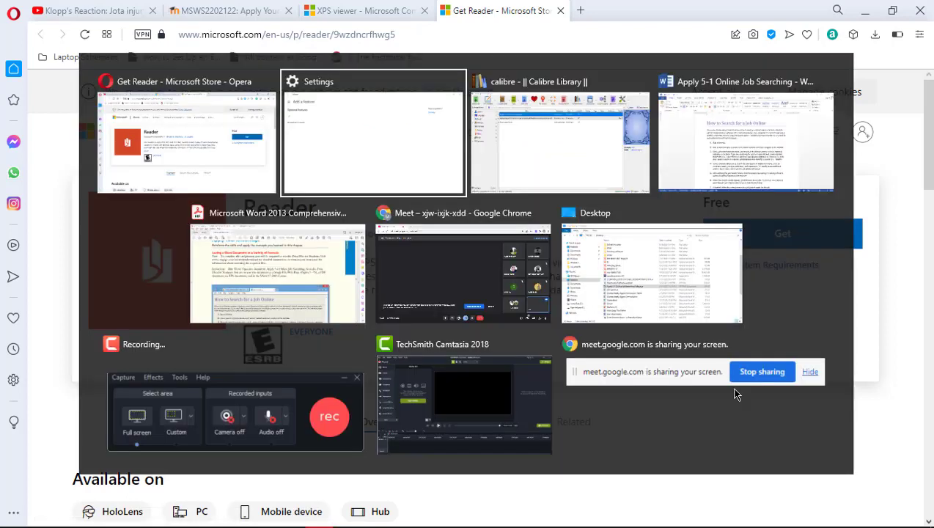
key("alt+Tab")
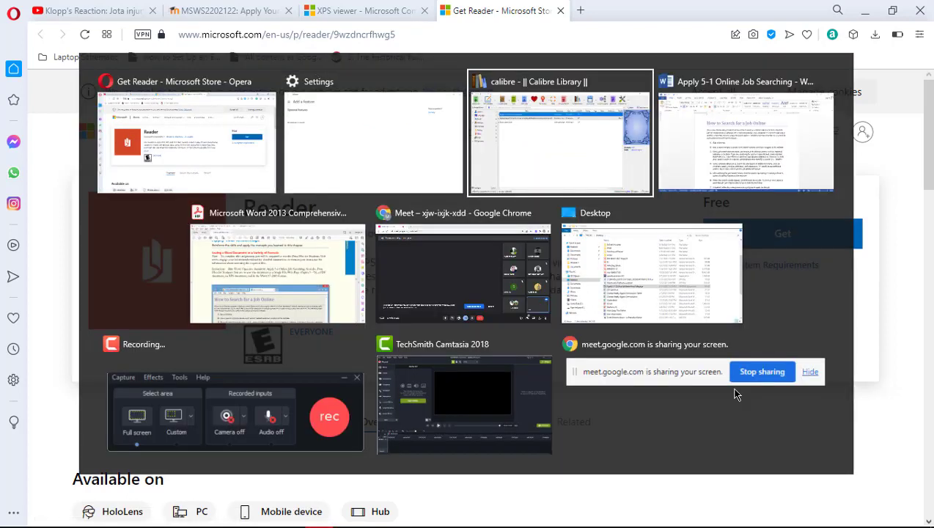
left_click(917, 11)
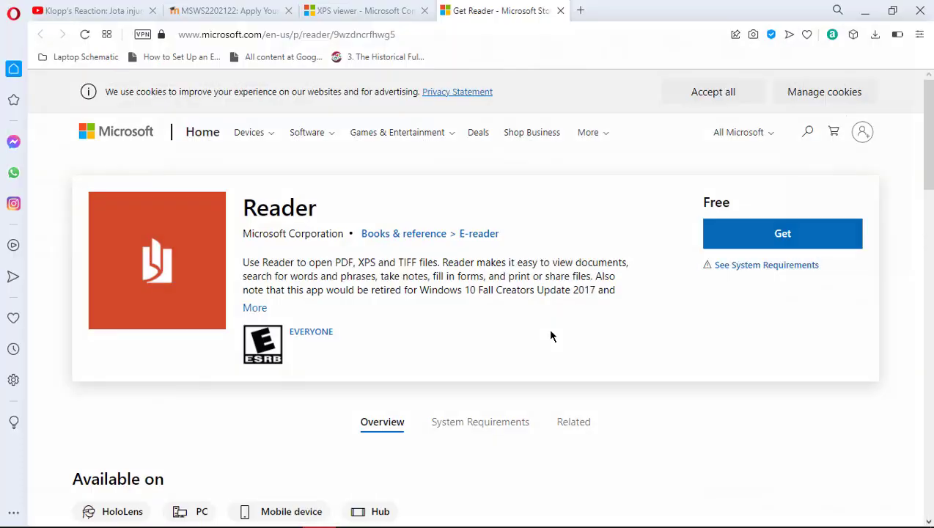
key("alt+Tab")
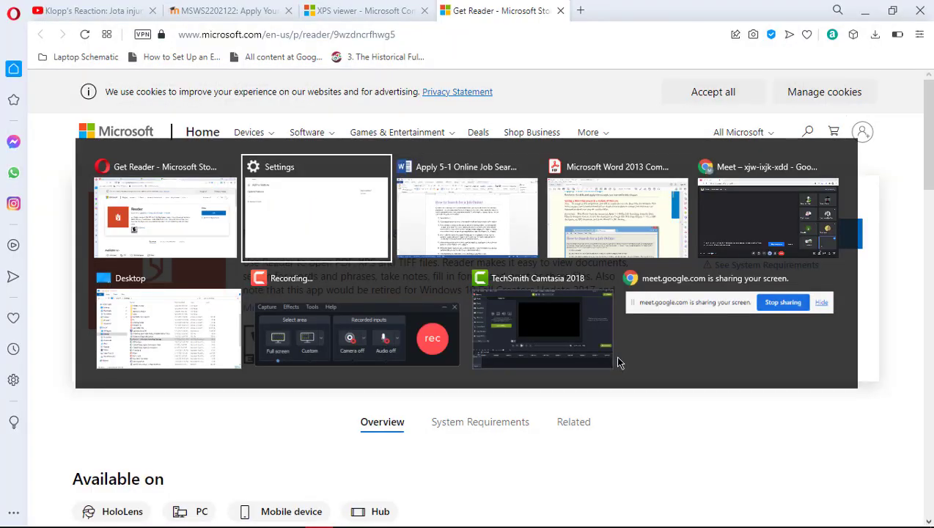
key("alt+Tab")
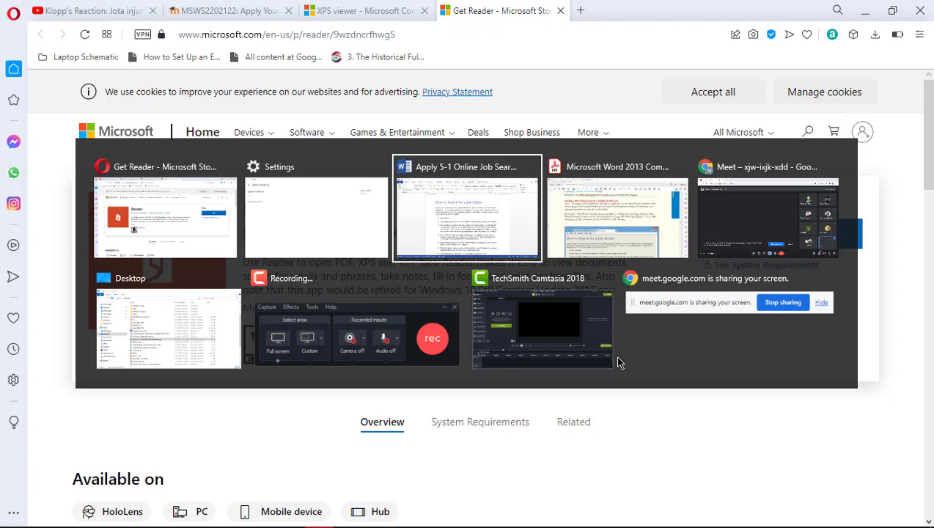
key("alt+Tab")
key("alt+Tab")
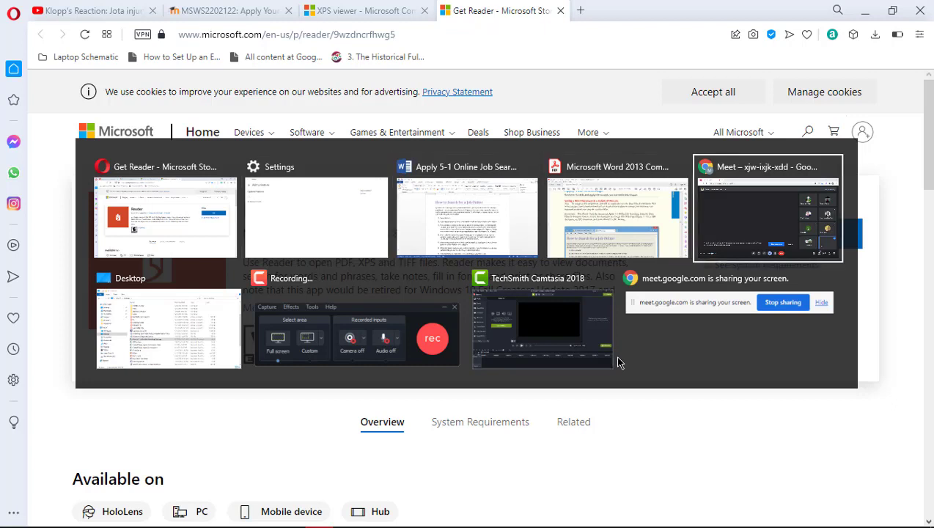
key("alt+Tab")
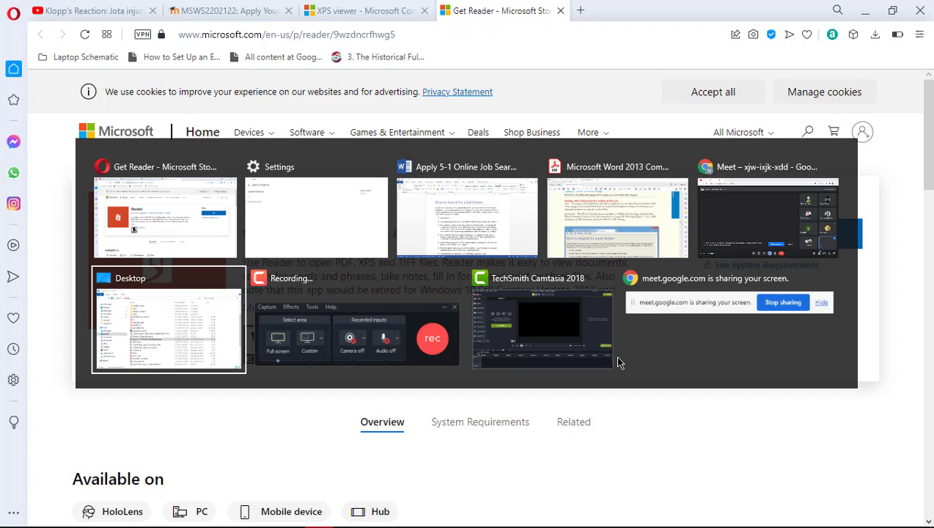
Bring Settings forward, glance at the job searching Word document, and return to the Reader page
left_click(264, 233)
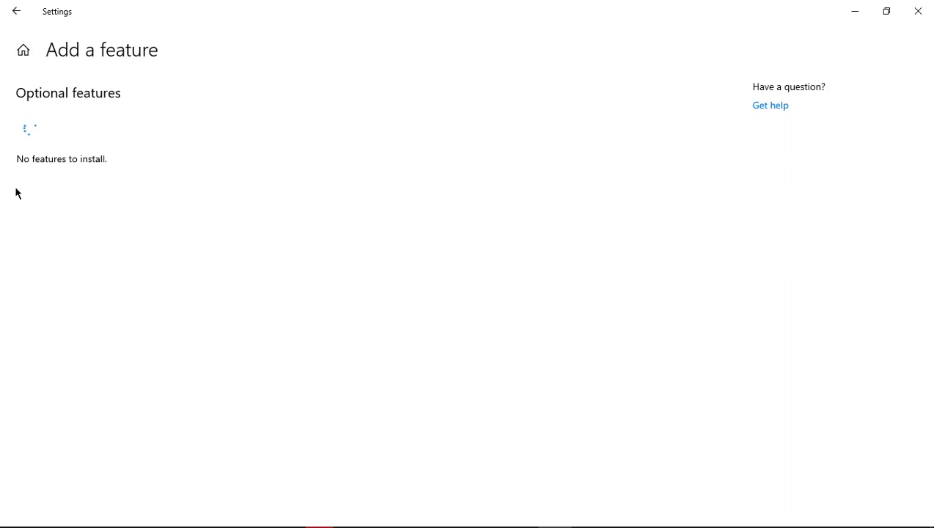
key("alt+Tab")
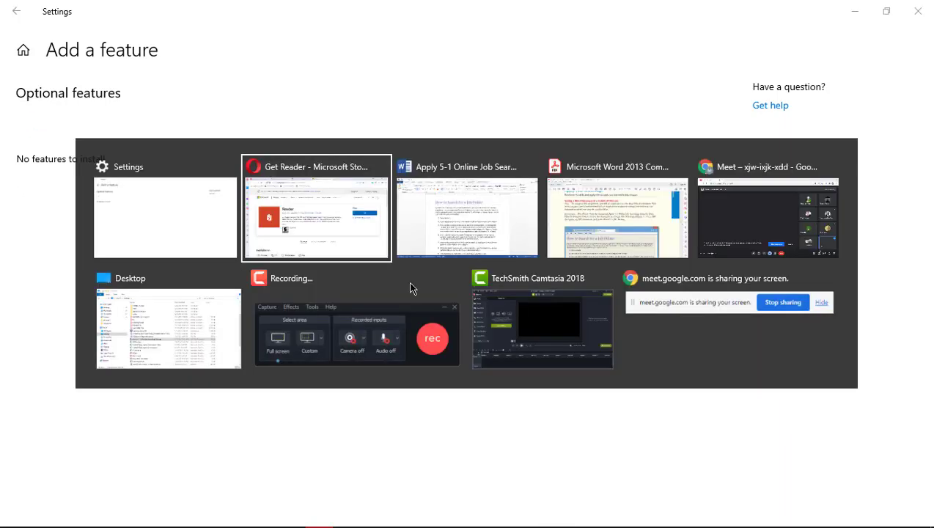
key("alt+Tab")
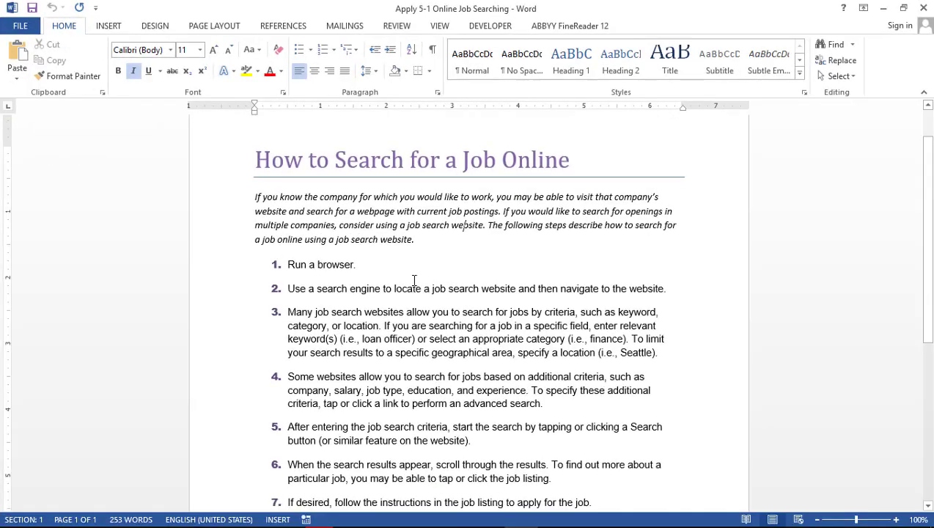
key("alt+Tab")
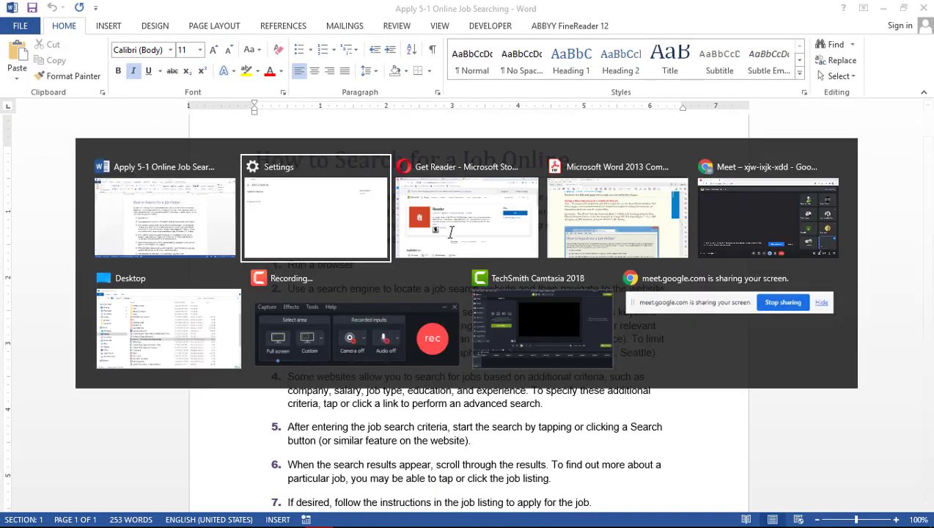
key("alt+Tab")
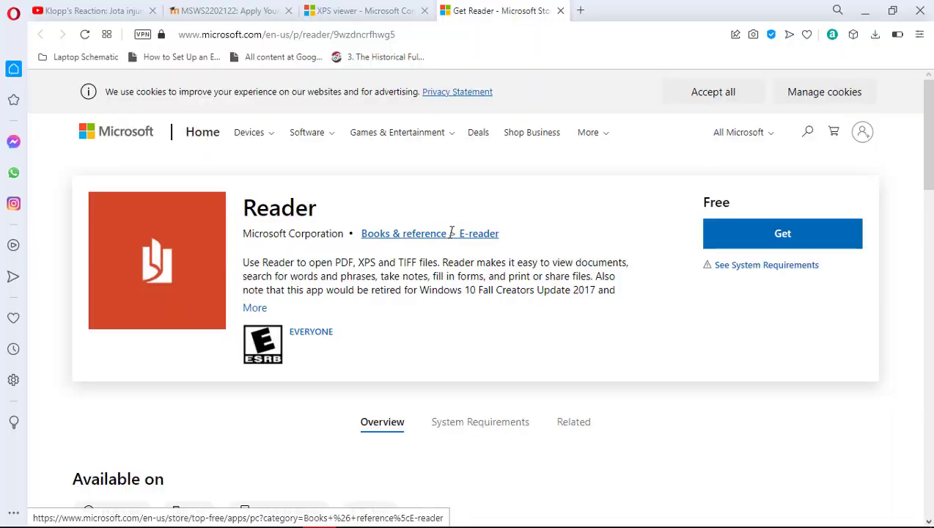
Scroll the Reader store page, then bring up the Windows Settings window and close it
scroll(691, 352, "down", 5)
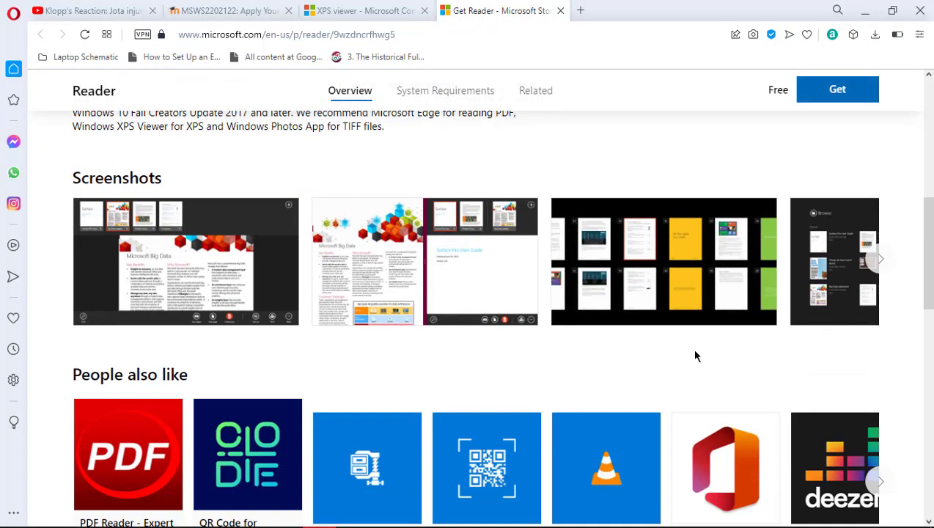
scroll(695, 356, "down", 5)
scroll(695, 355, "down", 4)
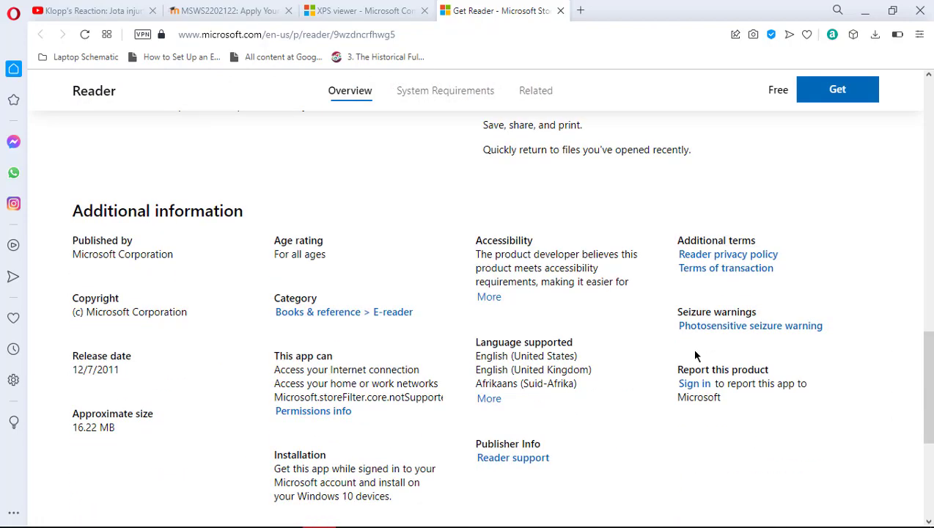
scroll(694, 351, "up", 12)
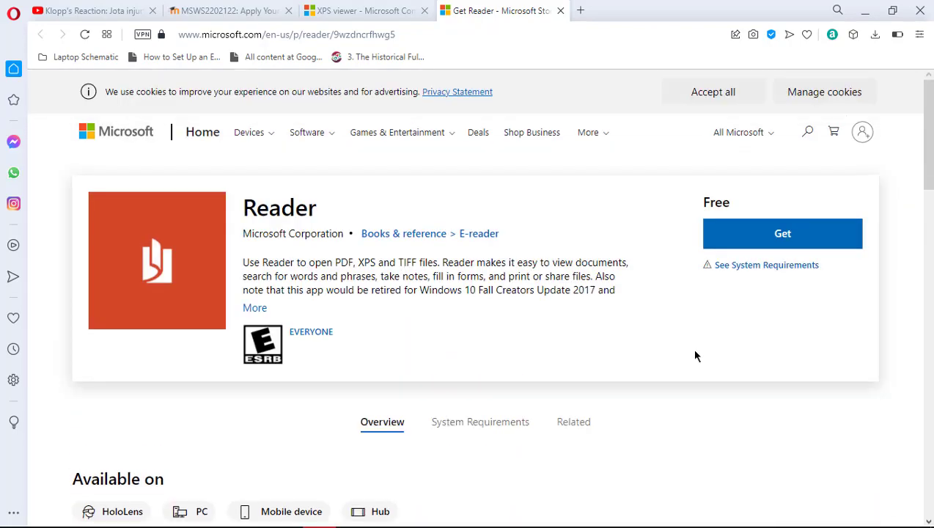
key("alt+Tab")
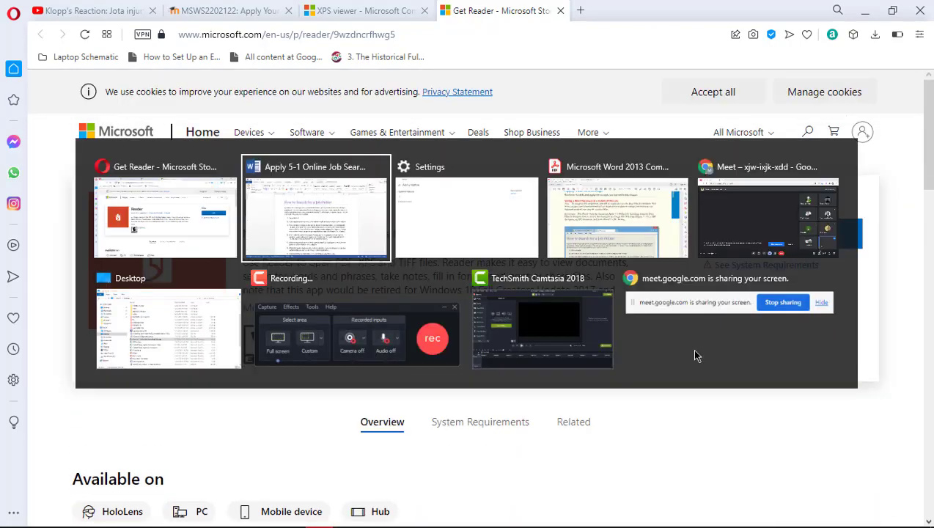
key("alt+Tab")
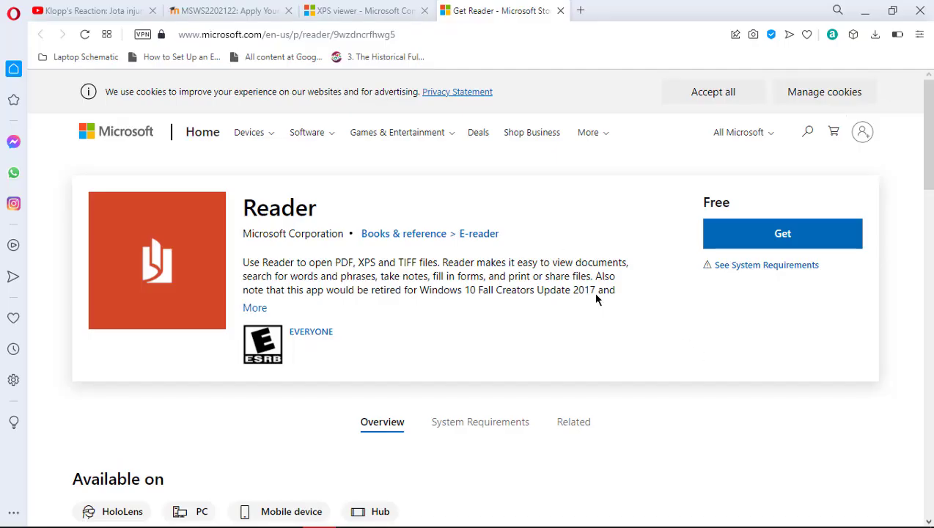
mouse_move(337, 521)
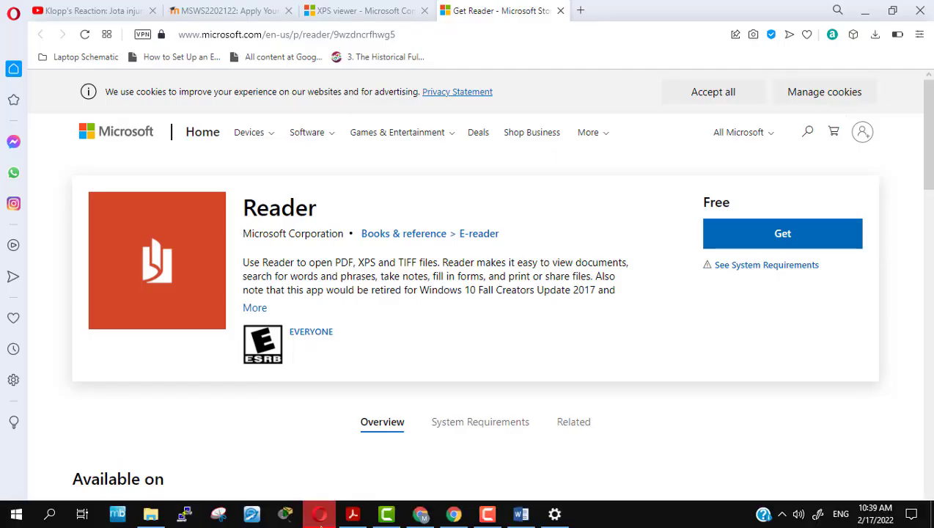
left_click(555, 515)
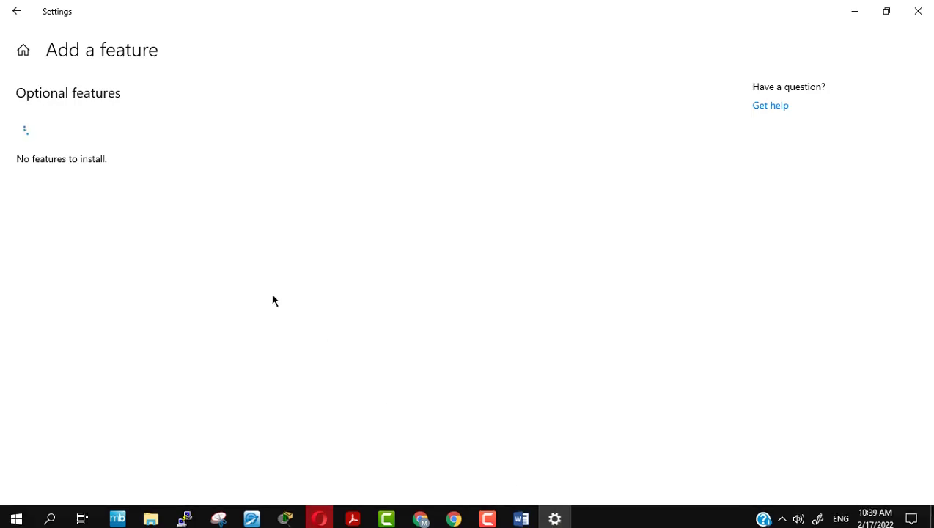
left_click(915, 11)
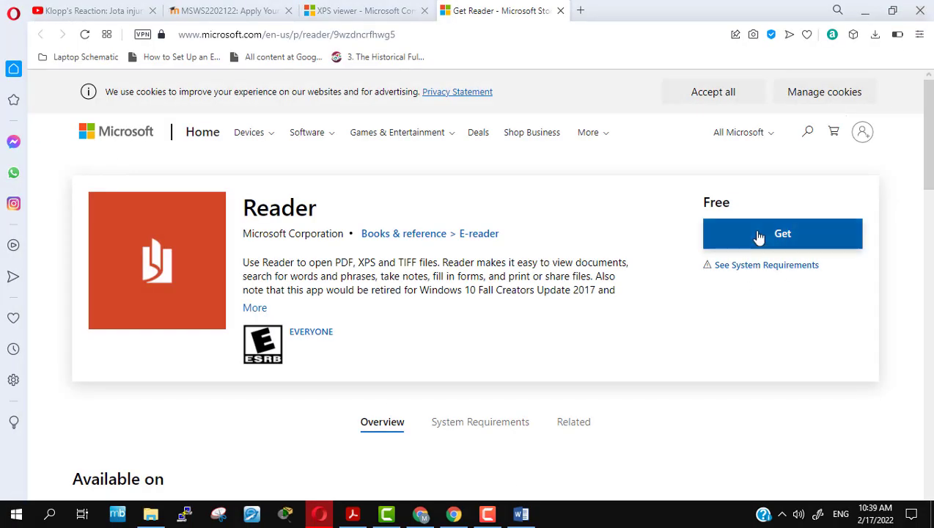
Request the free Reader app and approve the 'Open URL:ms-windows-store' prompt
left_click(758, 236)
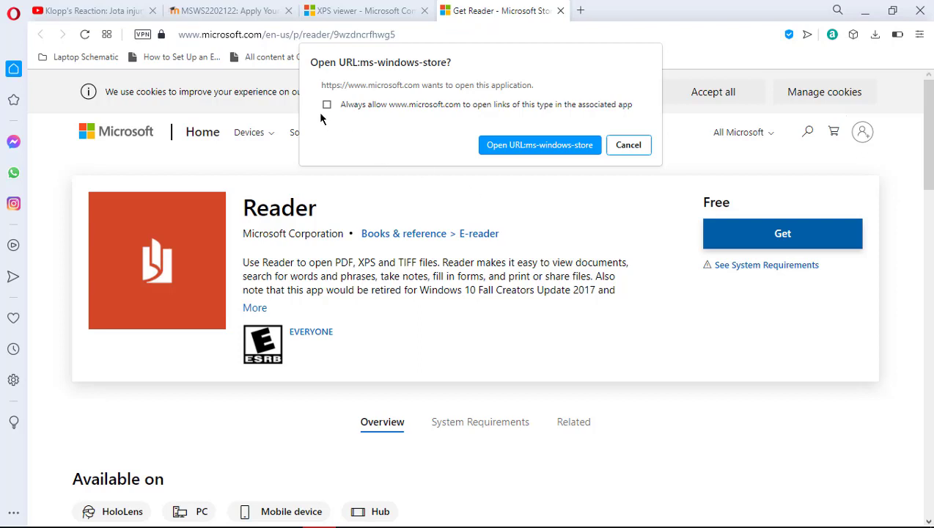
left_click(504, 147)
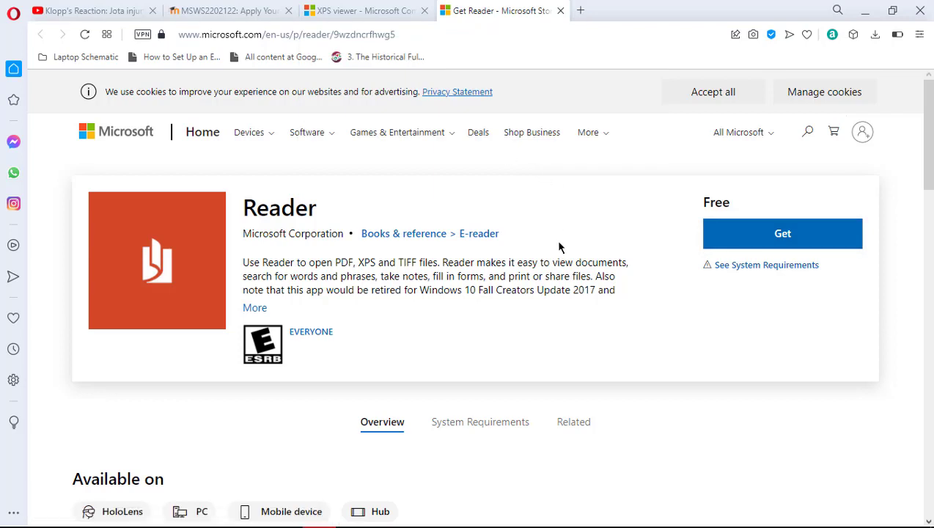
mouse_move(462, 522)
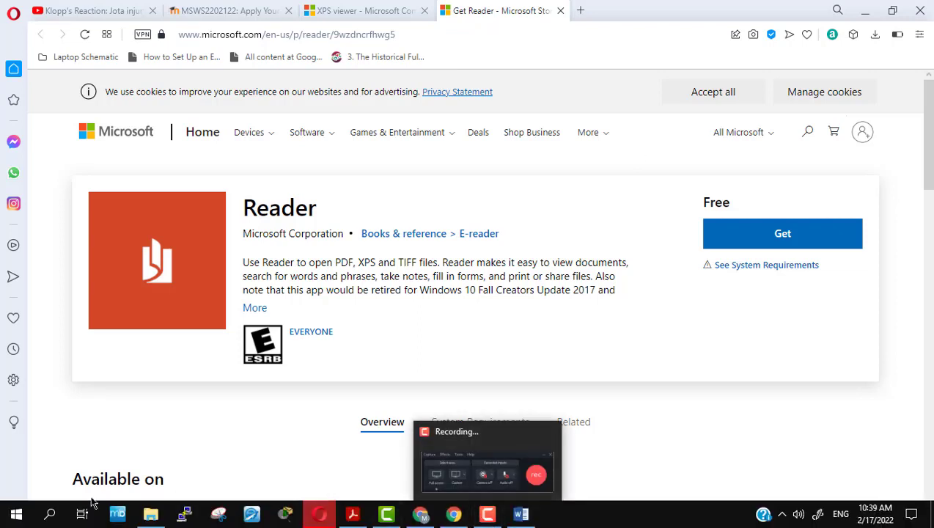
left_click(49, 517)
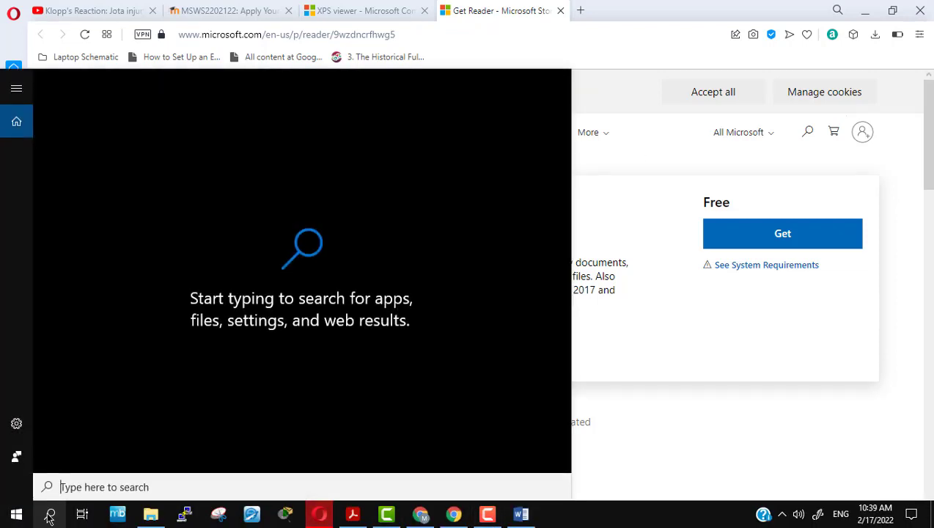
type("windows")
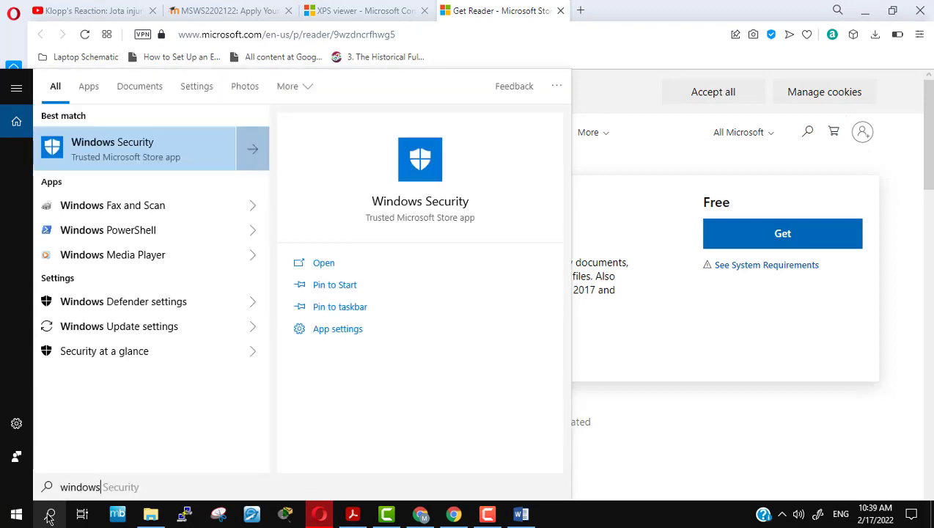
type(" store")
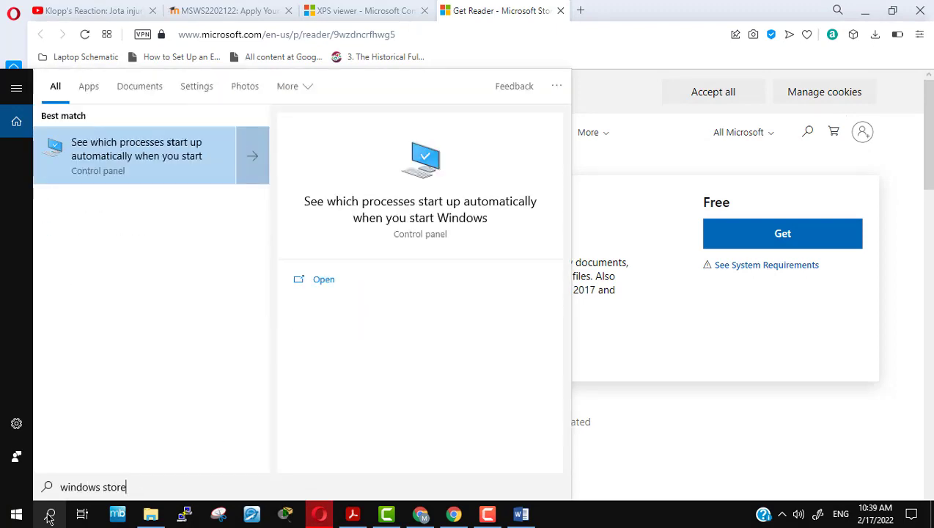
key("BackSpace")
key("BackSpace")
key("BackSpace")
key("BackSpace")
key("BackSpace")
key("BackSpace")
key("BackSpace")
key("BackSpace")
key("BackSpace")
key("BackSpace")
key("BackSpace")
key("BackSpace")
key("BackSpace")
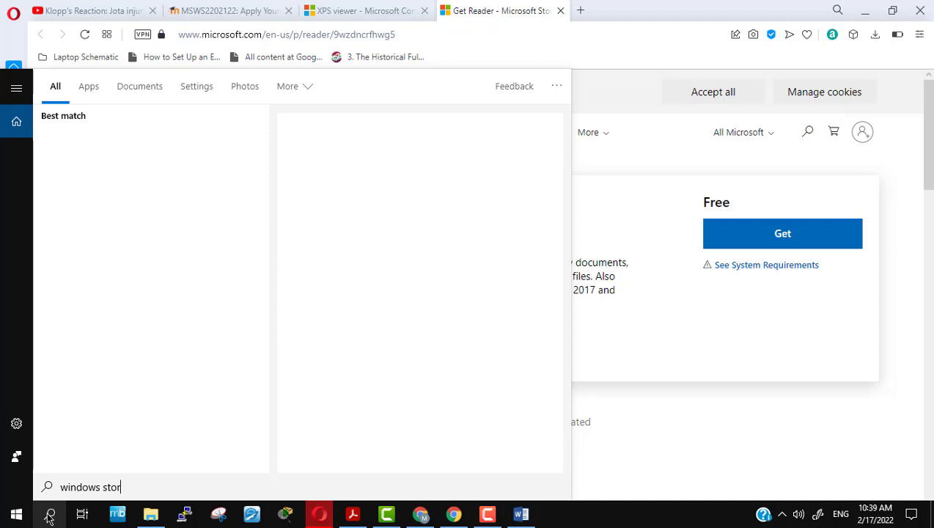
type("store")
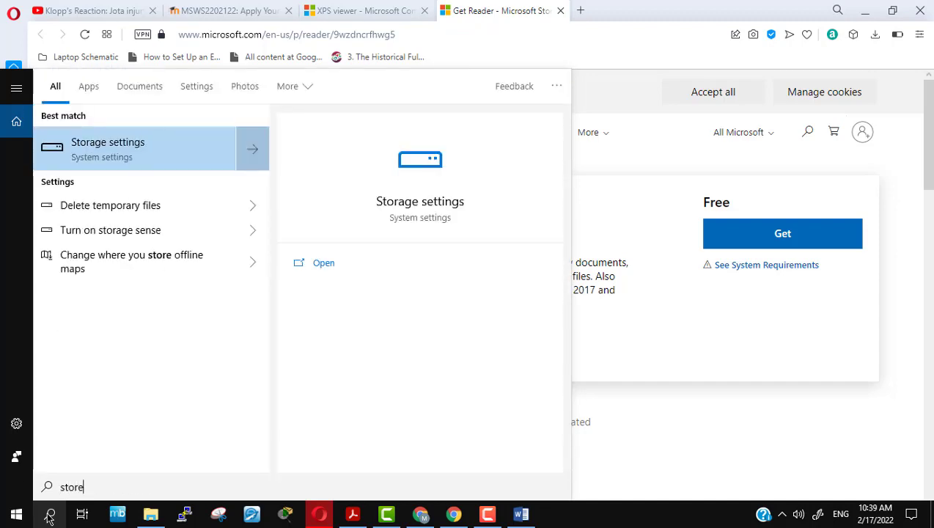
key("BackSpace")
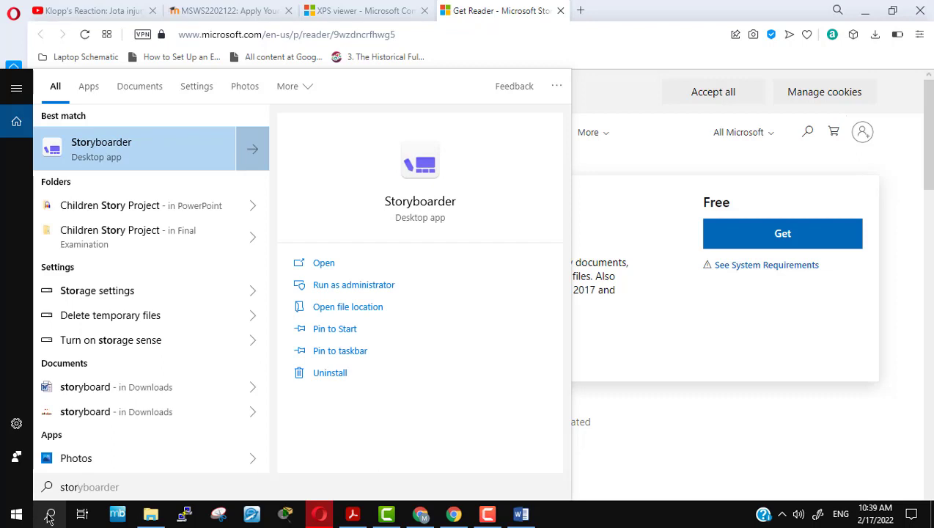
type("e")
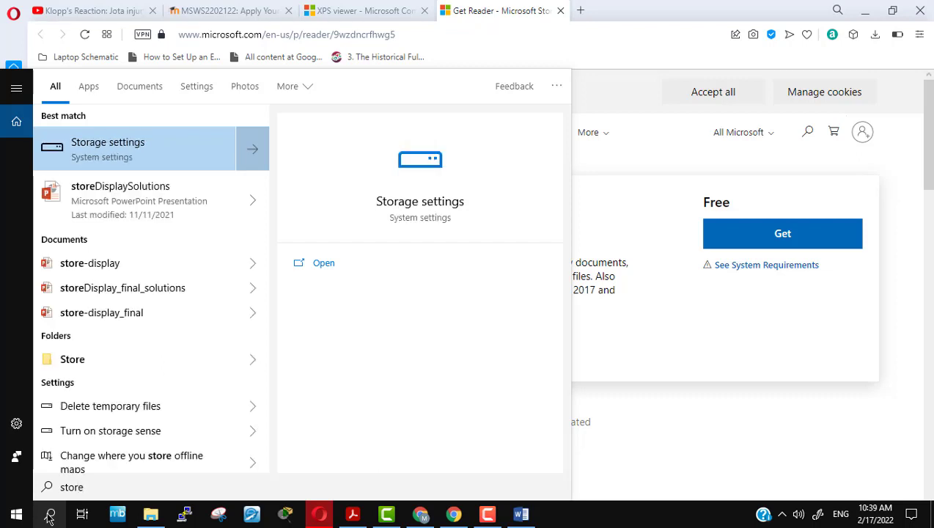
scroll(198, 369, "down", 1)
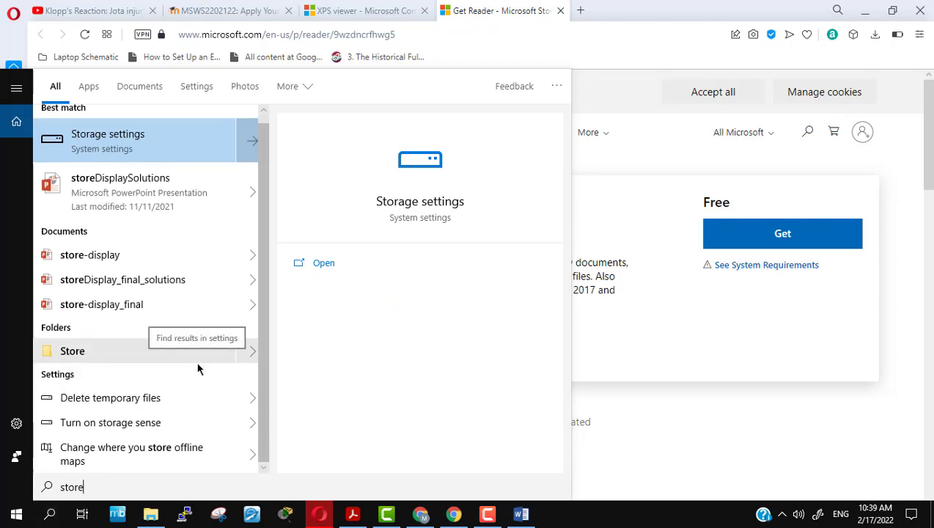
left_click(636, 65)
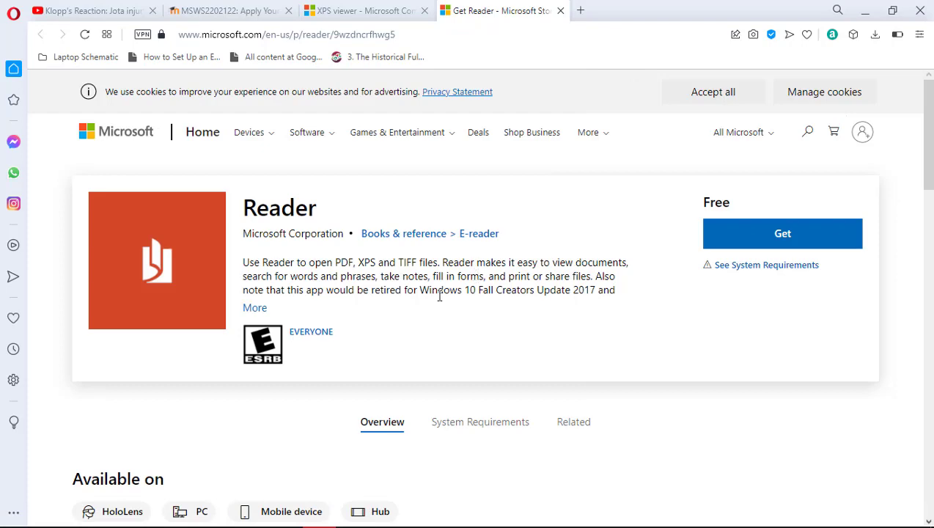
left_click(255, 309)
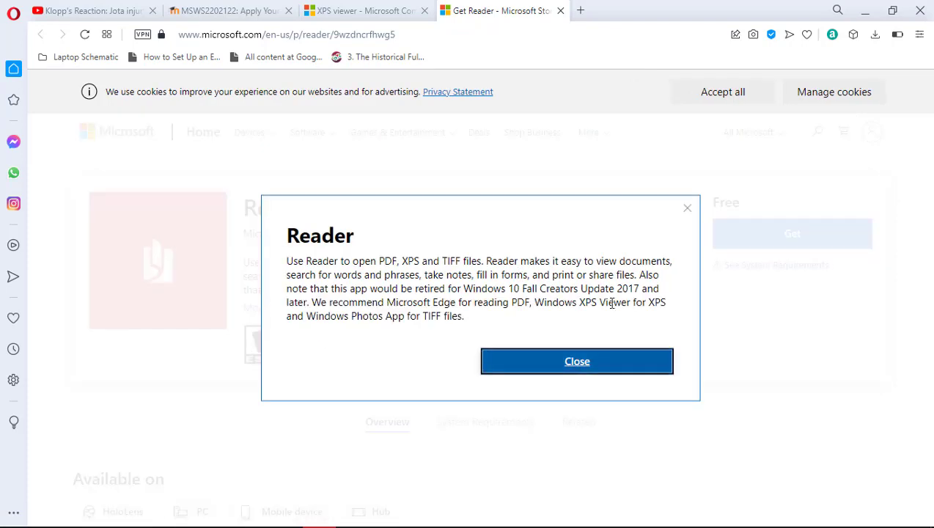
left_click(607, 358)
scroll(593, 392, "down", 8)
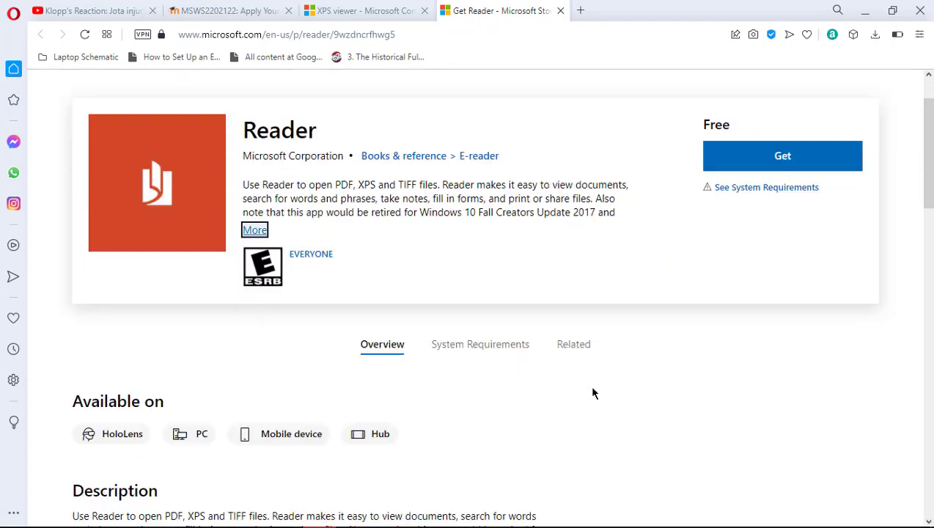
scroll(592, 394, "up", 10)
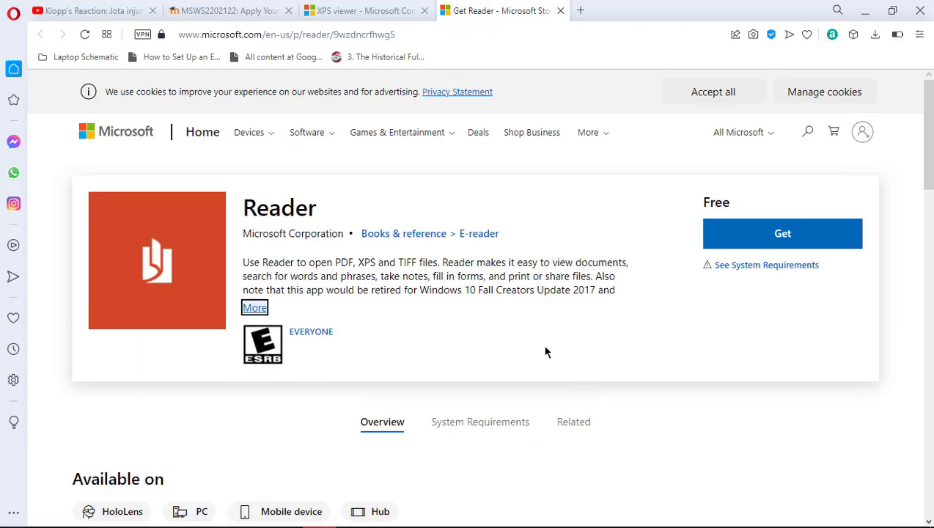
left_click(489, 233)
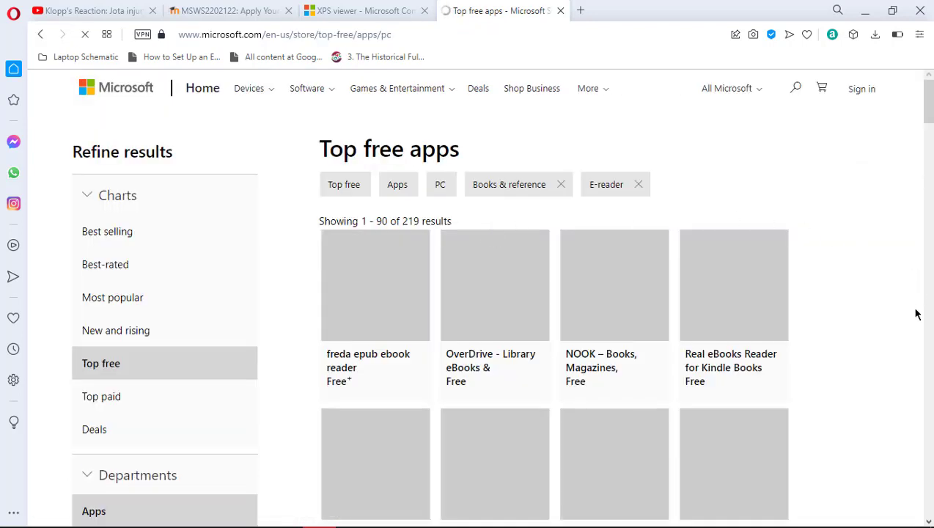
scroll(871, 308, "down", 3)
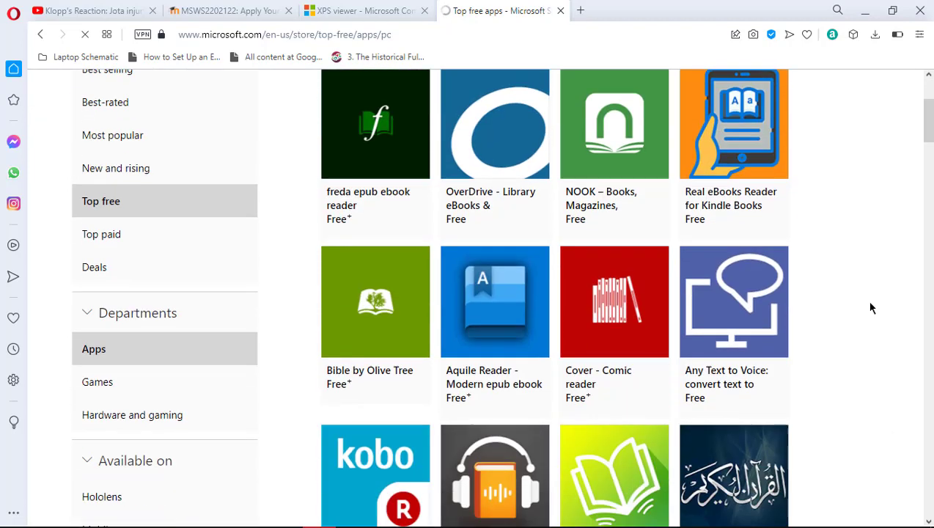
scroll(871, 308, "down", 3)
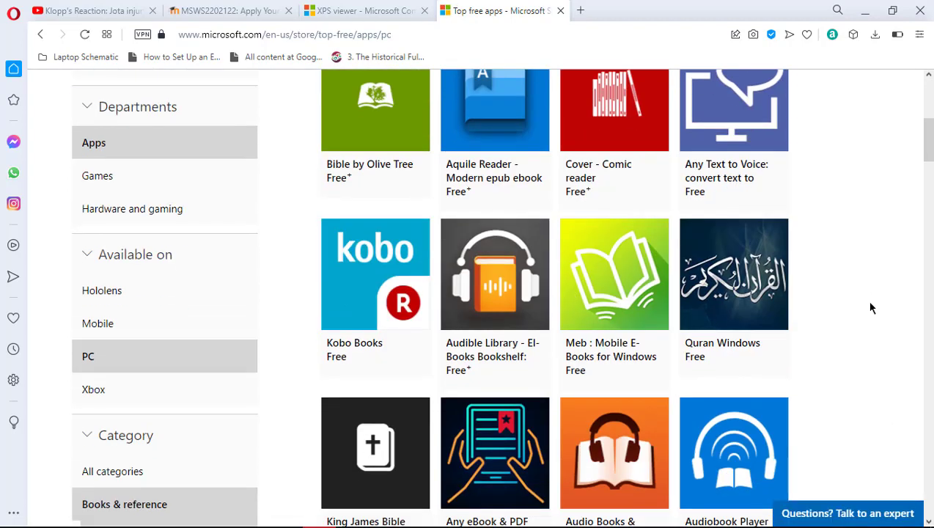
scroll(870, 308, "down", 4)
scroll(871, 308, "down", 4)
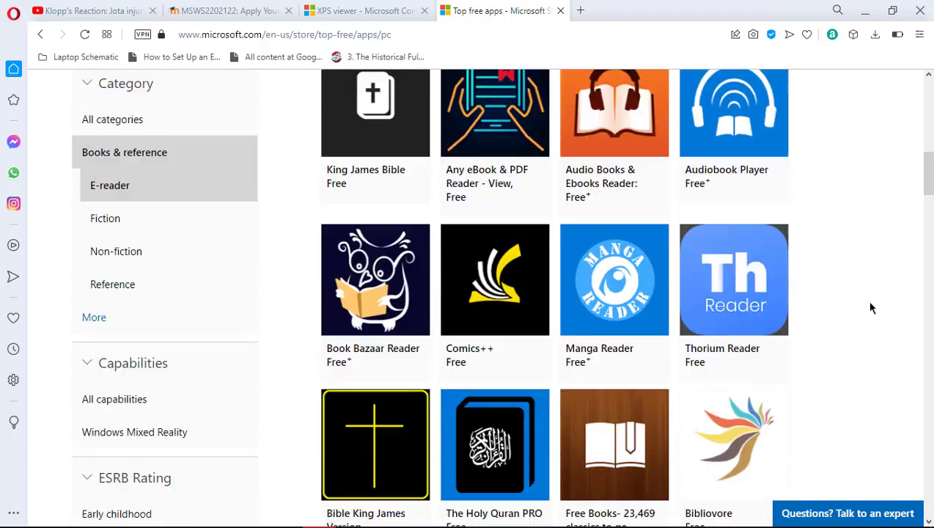
scroll(871, 308, "down", 3)
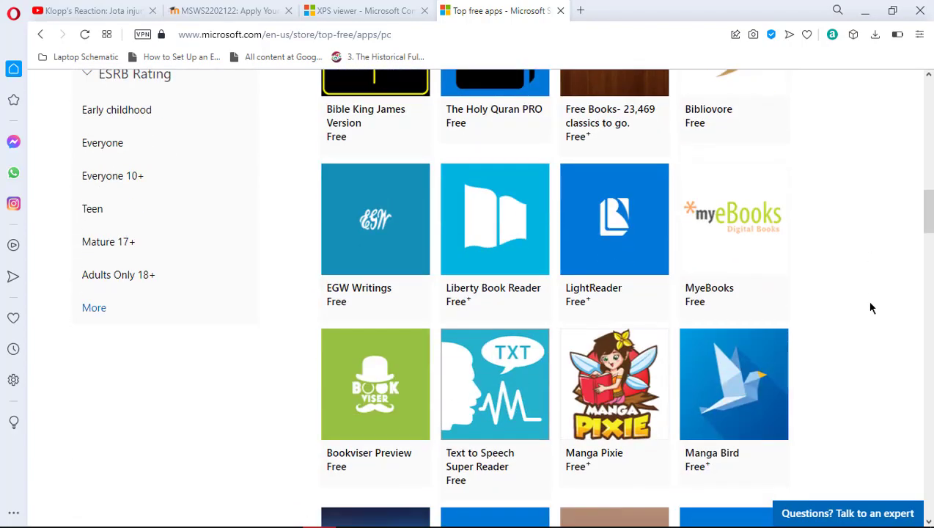
scroll(871, 308, "up", 15)
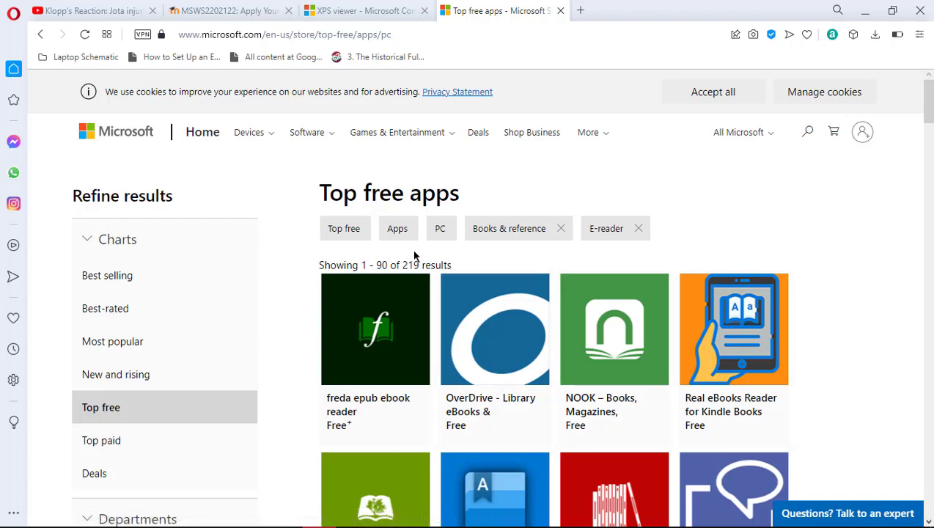
left_click(42, 34)
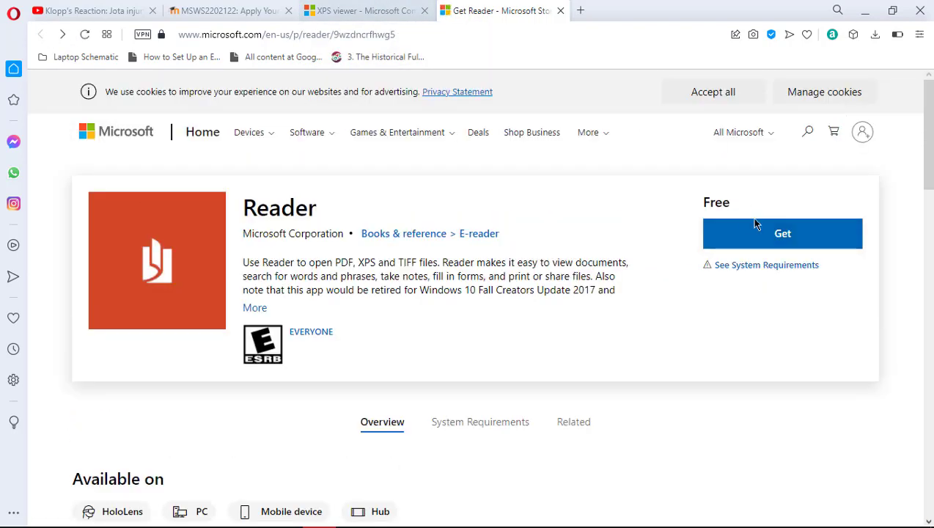
left_click(748, 236)
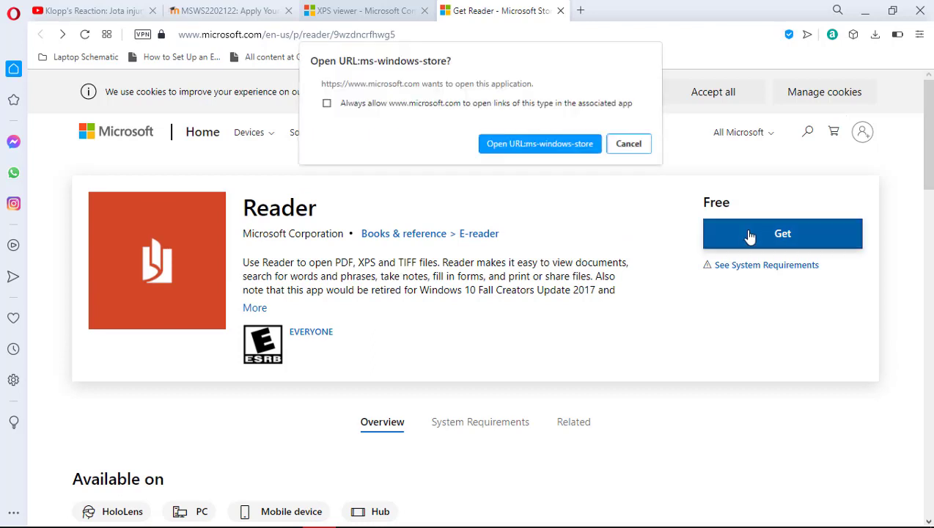
left_click(506, 145)
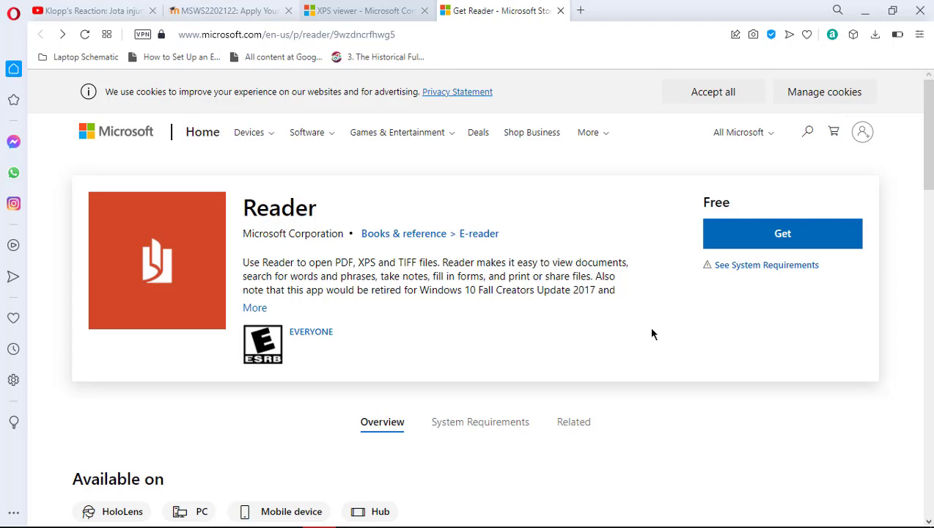
left_click(865, 10)
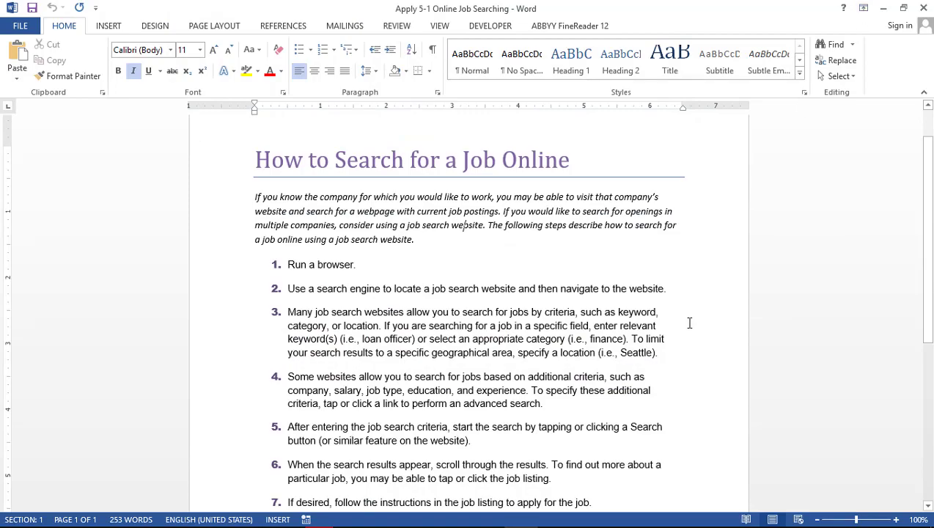
key("super+d")
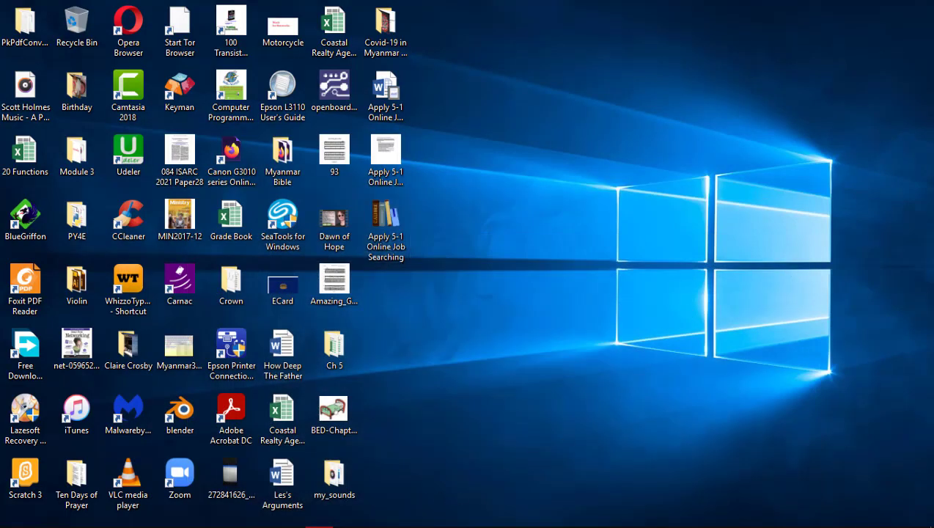
mouse_move(316, 522)
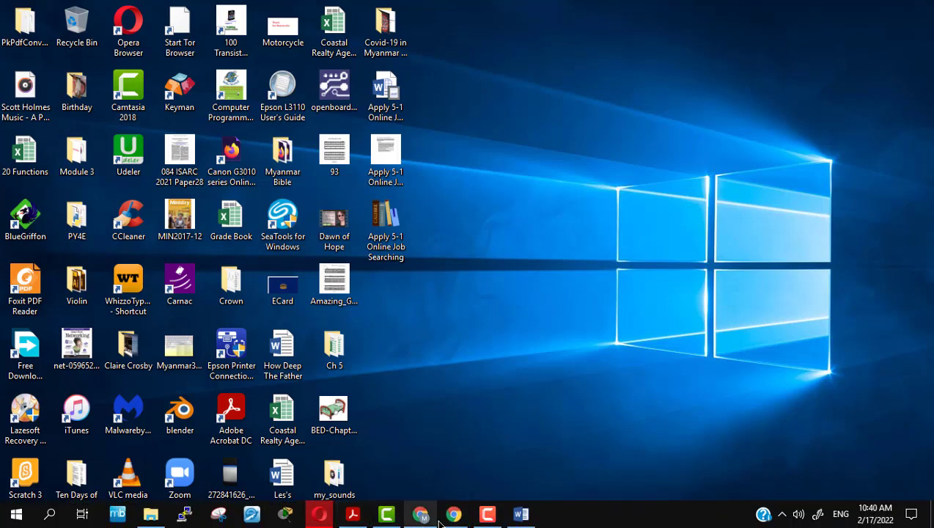
left_click(317, 519)
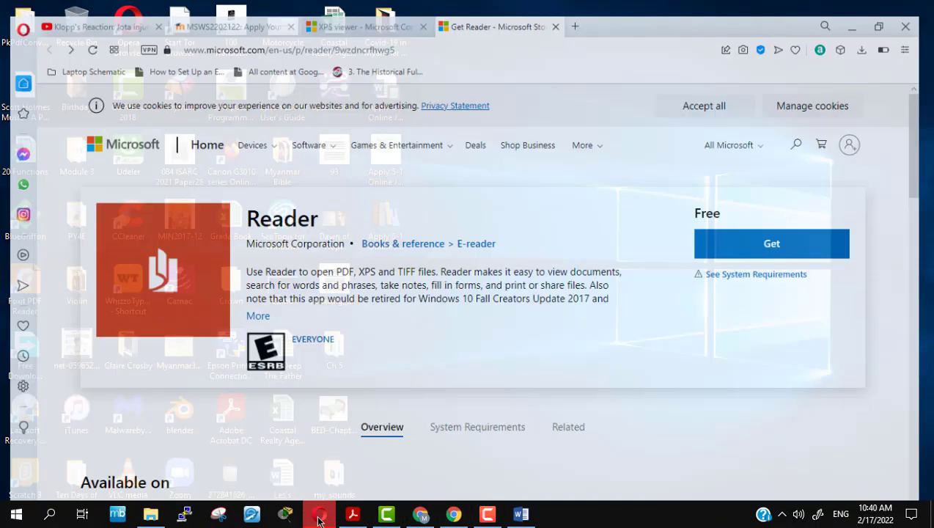
Reread tasks 5–8 on the MSWS2202122 course page, then return to the Apply 5-1 Word document
left_click(235, 21)
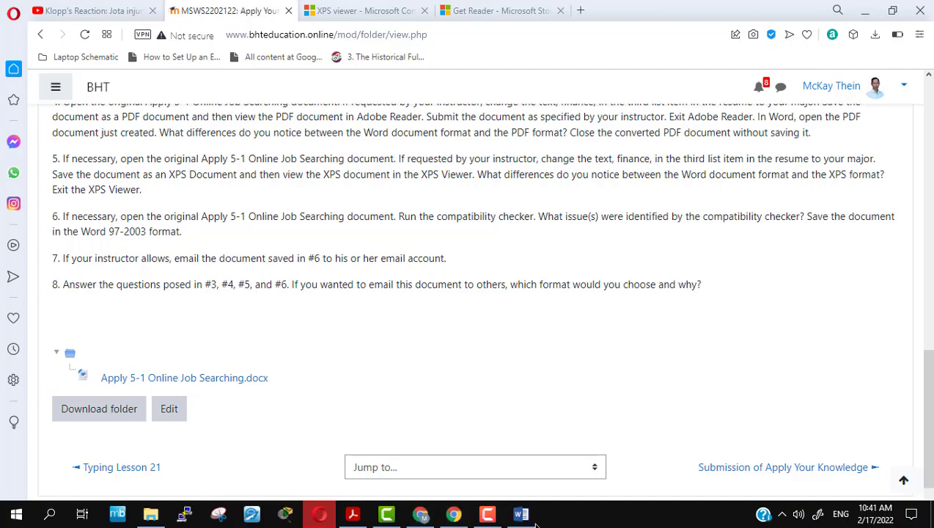
left_click(535, 523)
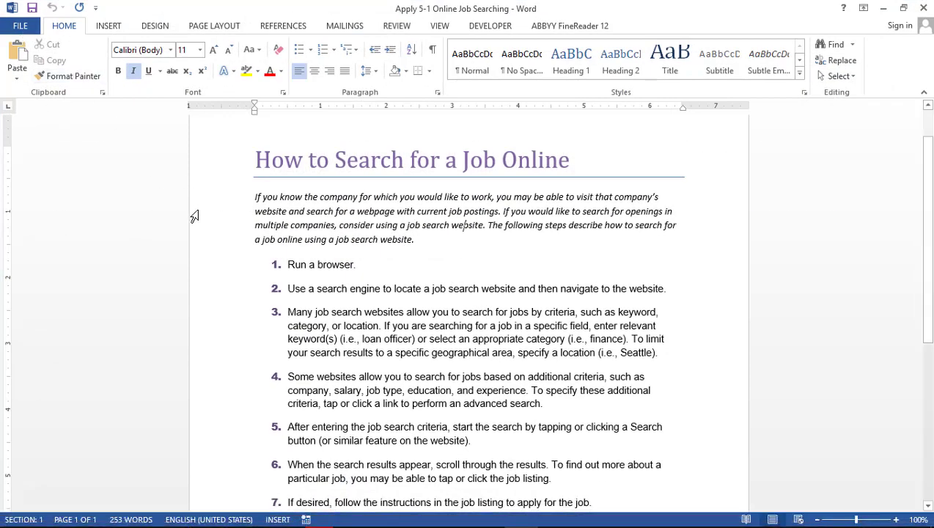
scroll(195, 216, "up", 1)
scroll(194, 216, "up", 1)
scroll(195, 216, "down", 3)
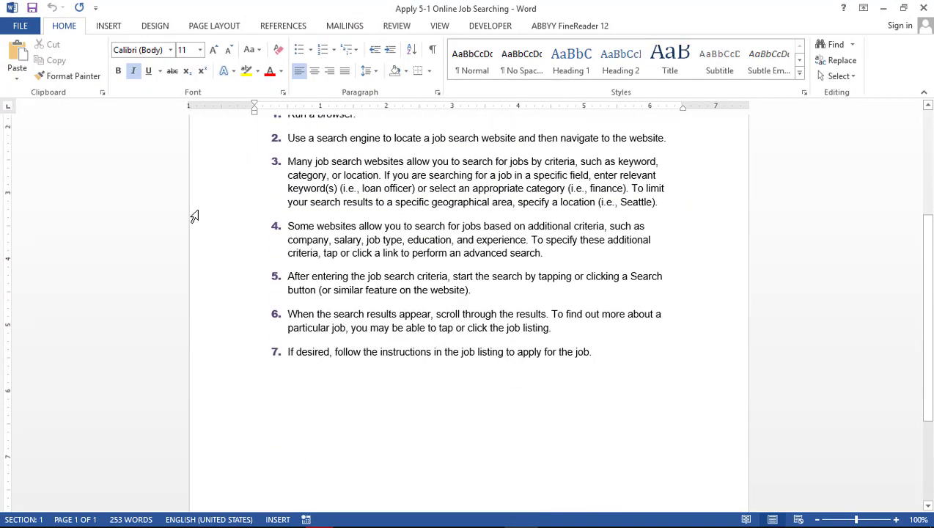
scroll(194, 217, "up", 3)
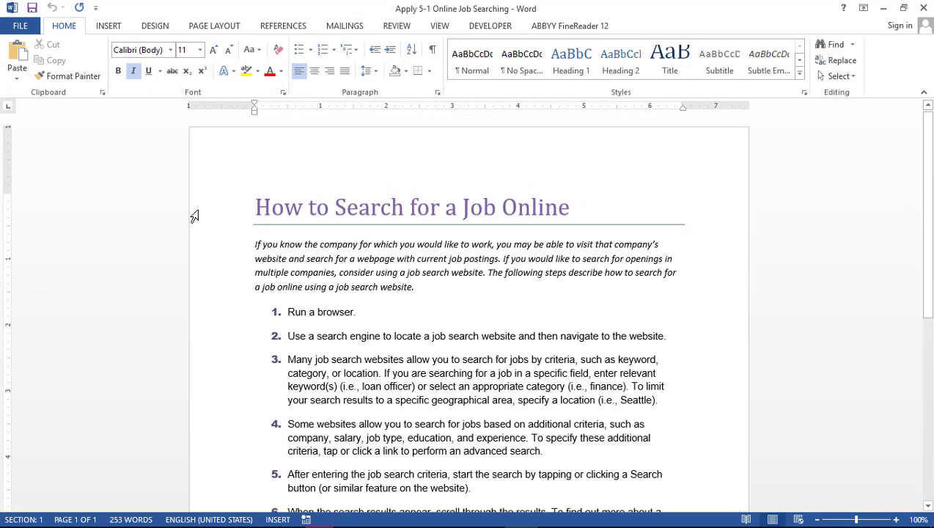
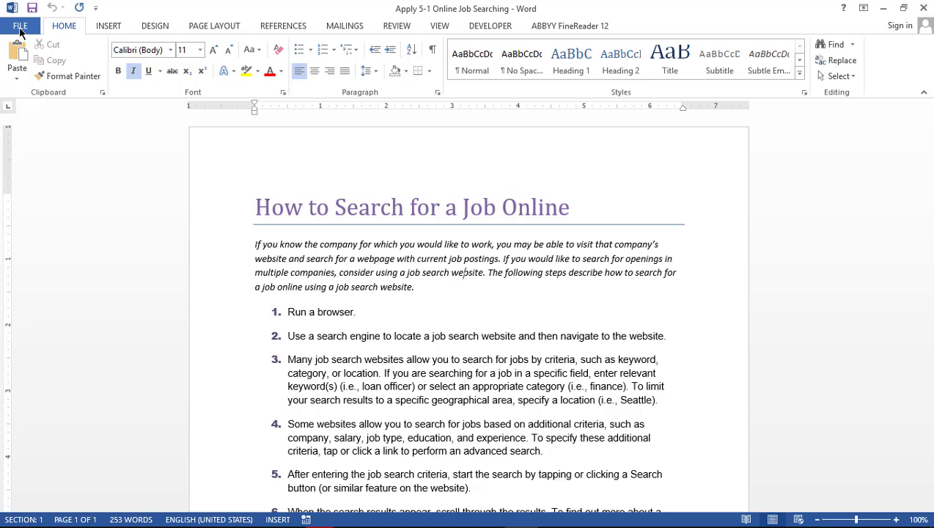
Run Check Compatibility from the Info page on the job-search document
left_click(19, 29)
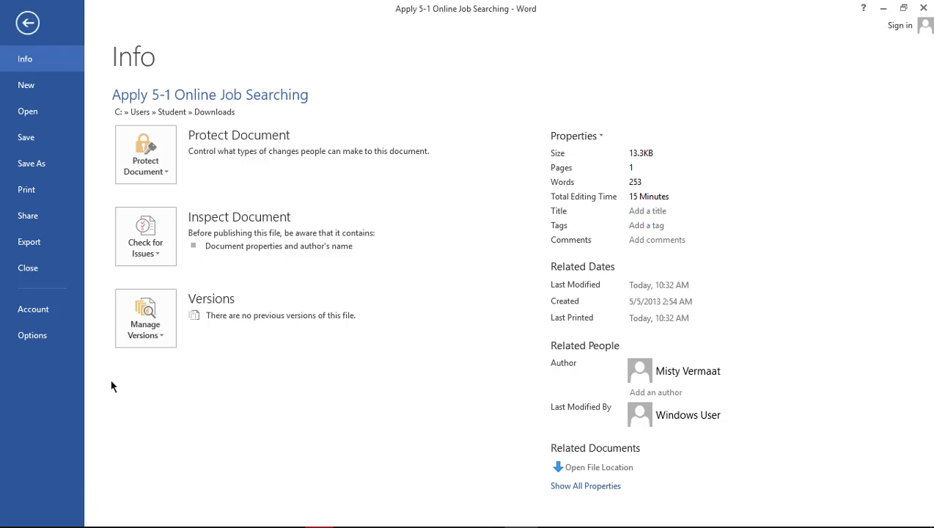
left_click(26, 23)
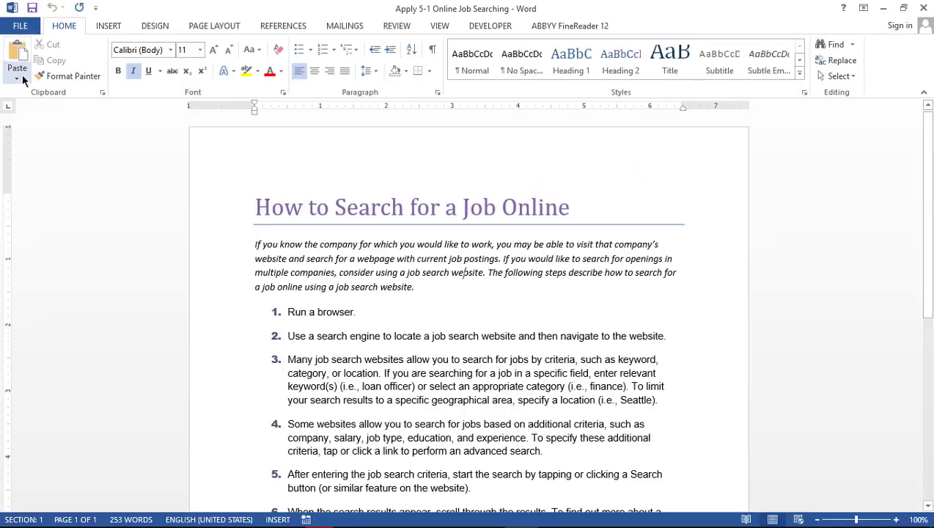
left_click(22, 27)
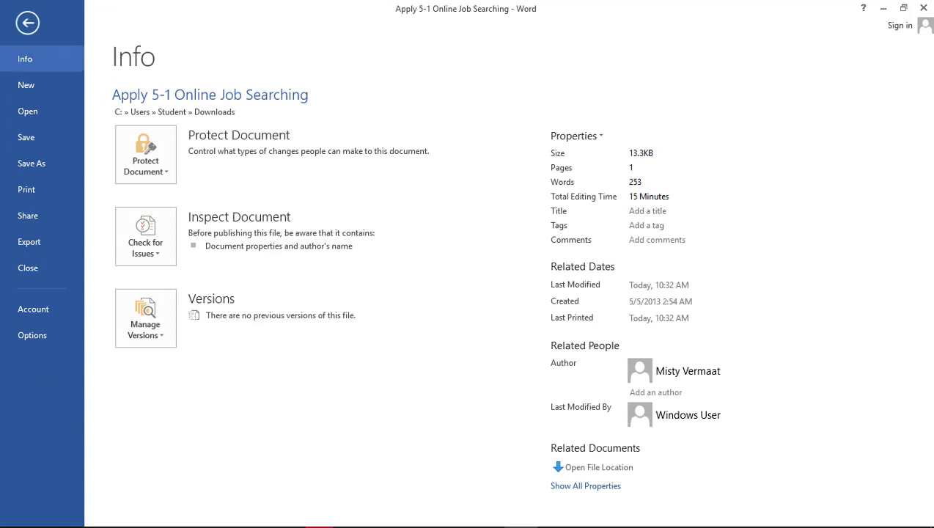
left_click(155, 253)
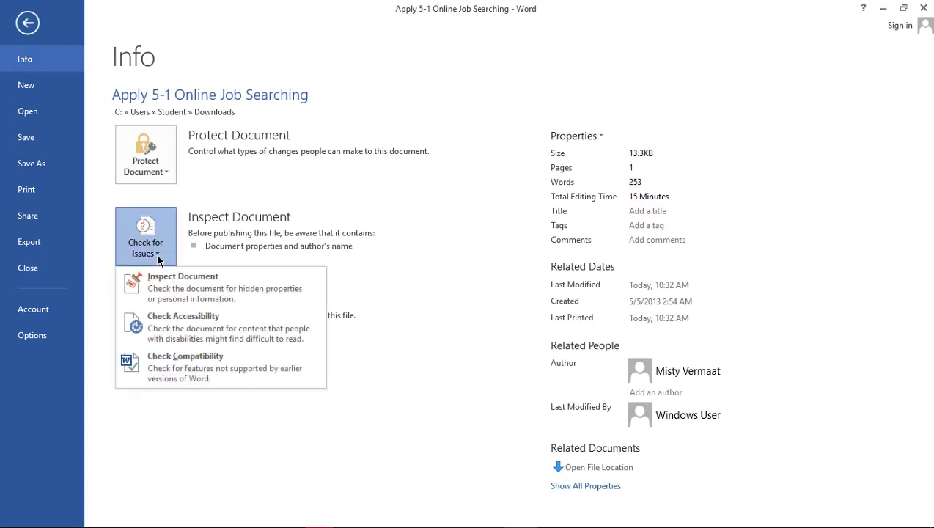
left_click(195, 376)
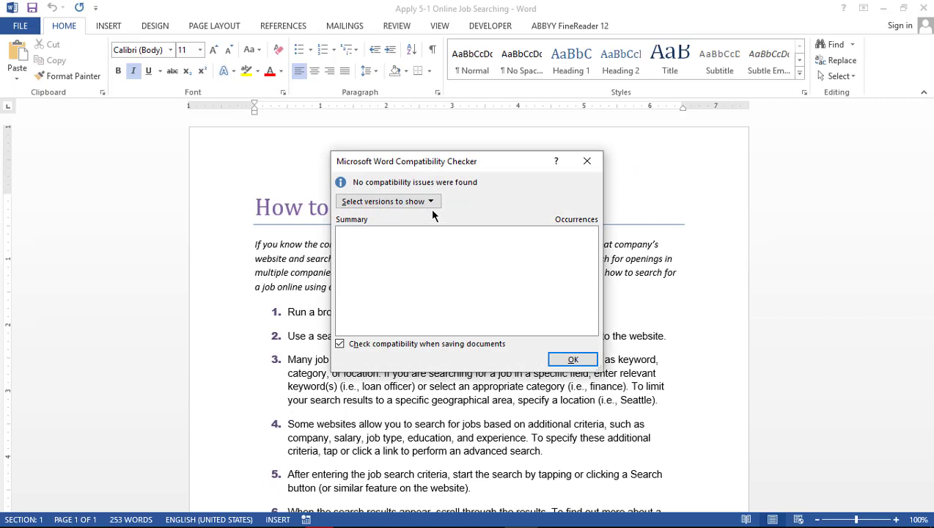
Uncheck Word 2007 and Word 2010 so the report shows only Word 97-2003
left_click(433, 203)
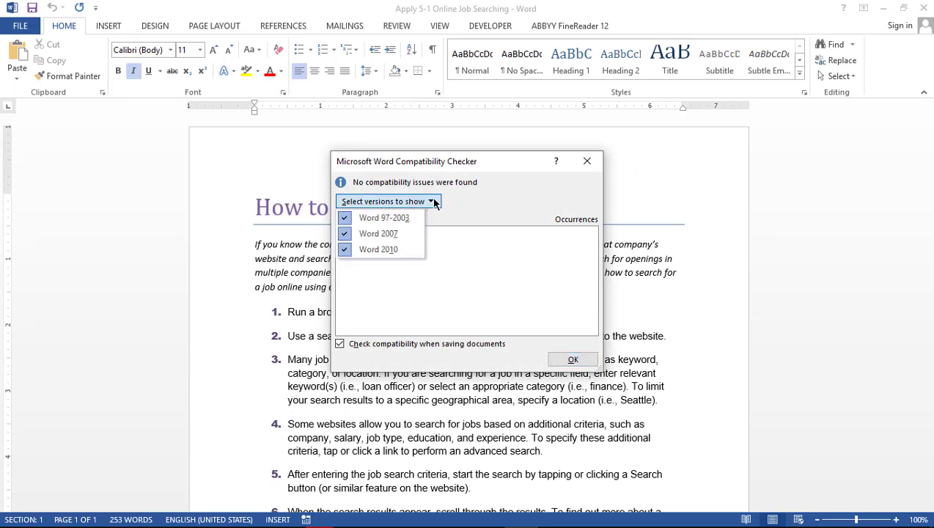
left_click(346, 235)
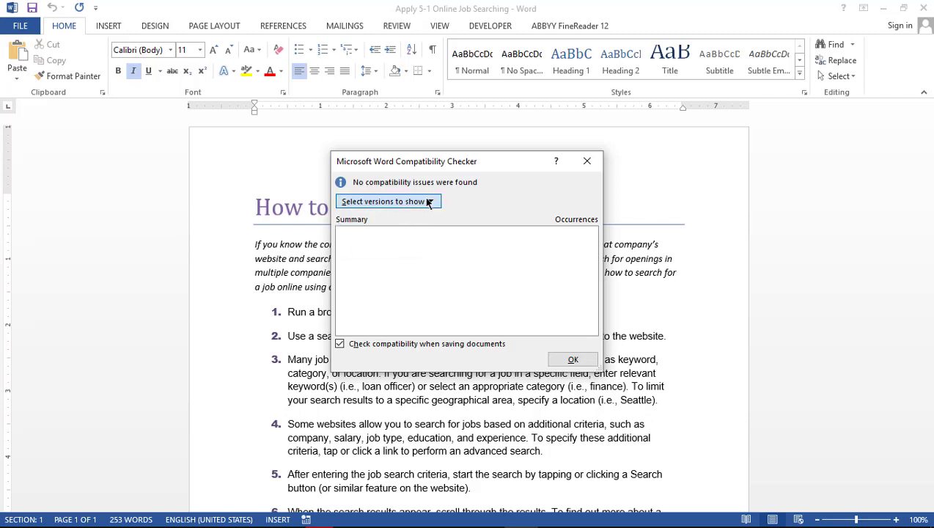
left_click(427, 201)
left_click(345, 251)
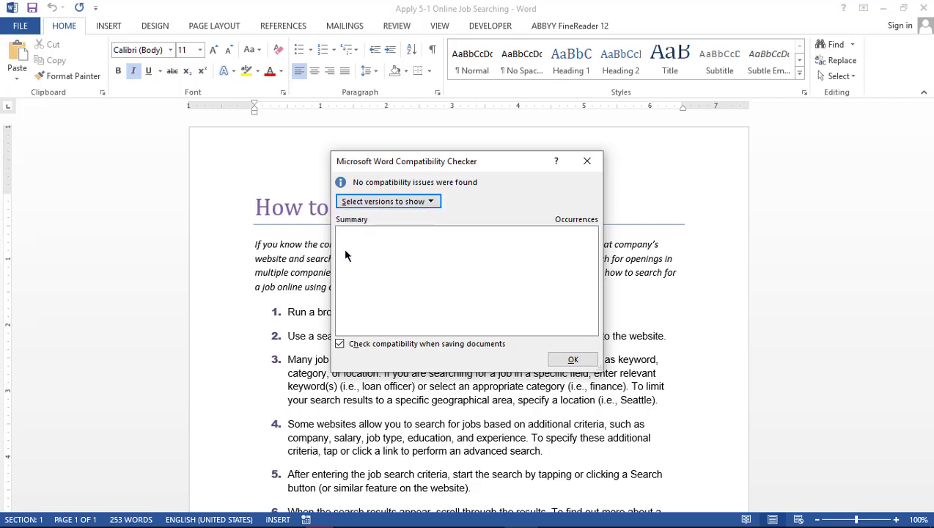
left_click(430, 206)
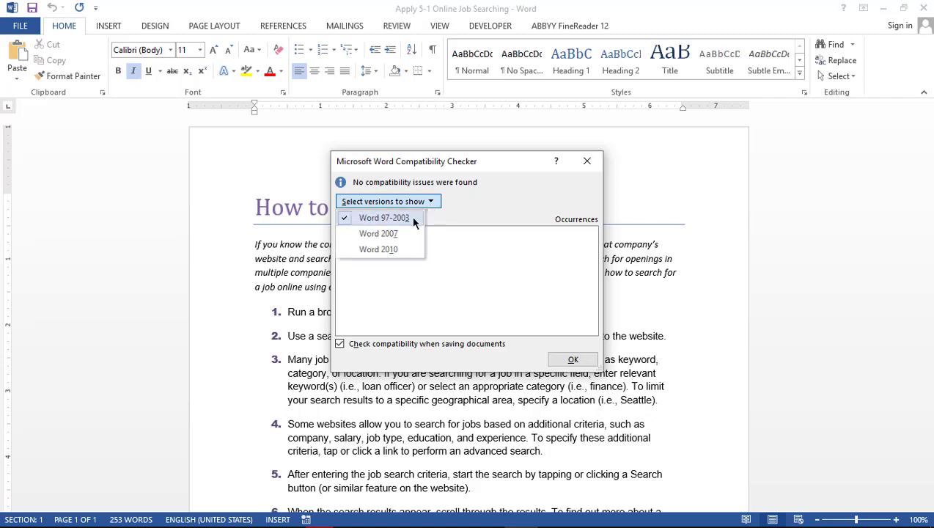
left_click(413, 222)
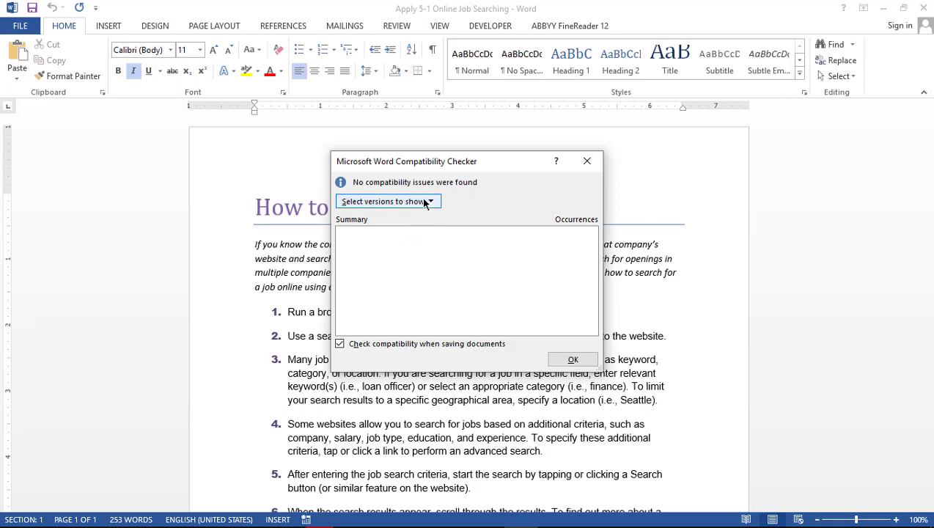
Reposition the Compatibility Checker and close it with OK
left_click_drag(439, 168, 249, 239)
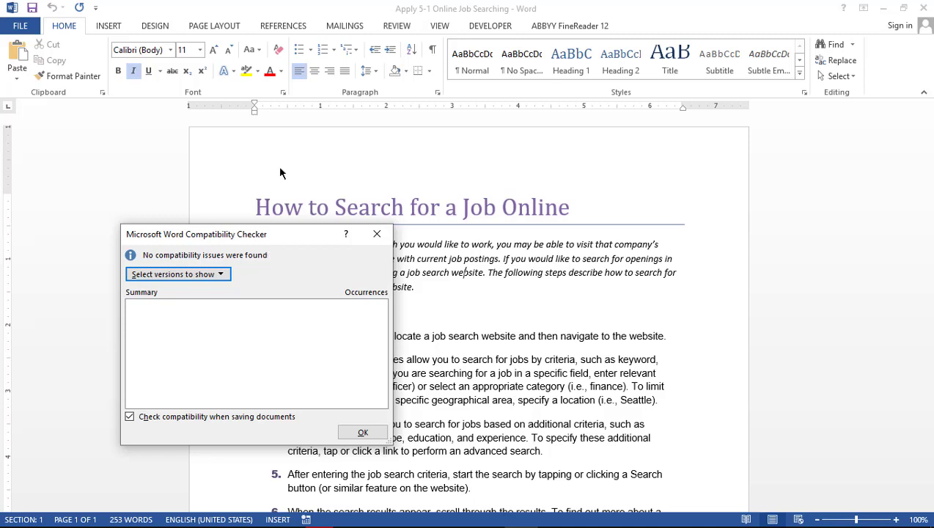
left_click_drag(309, 242, 292, 168)
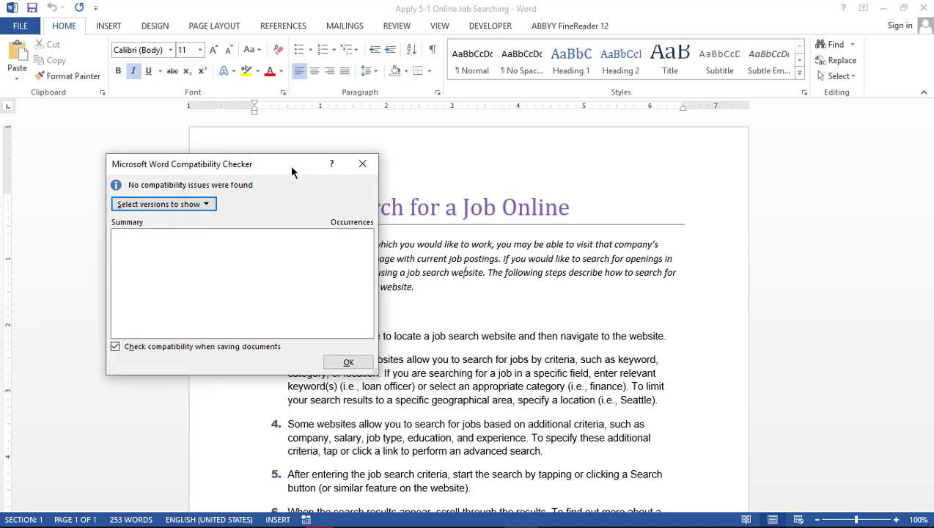
left_click(346, 362)
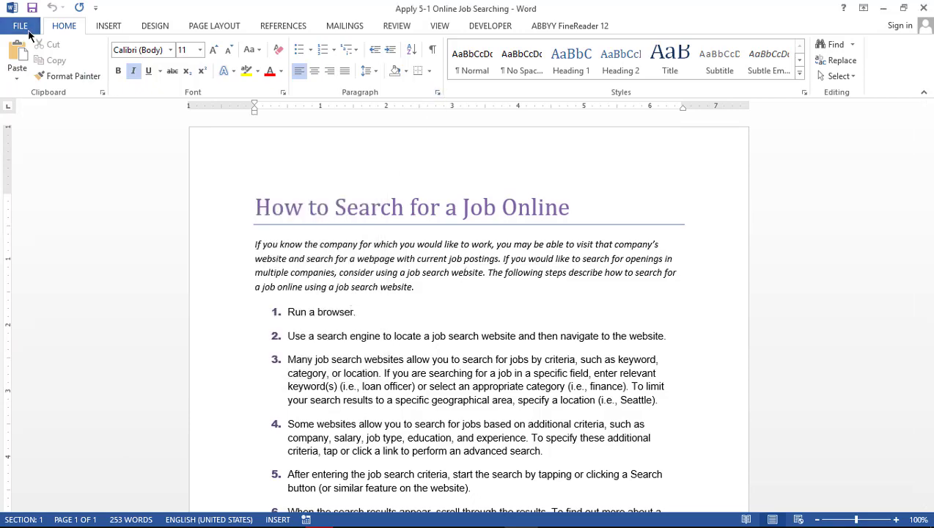
Reopen Apply 5-1 Online Job Searching from Recent Documents
left_click(21, 27)
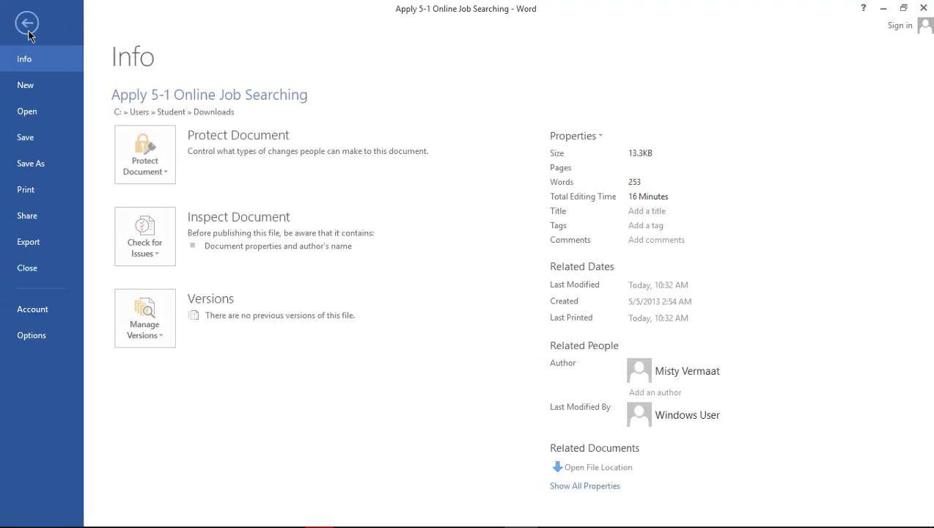
left_click(40, 114)
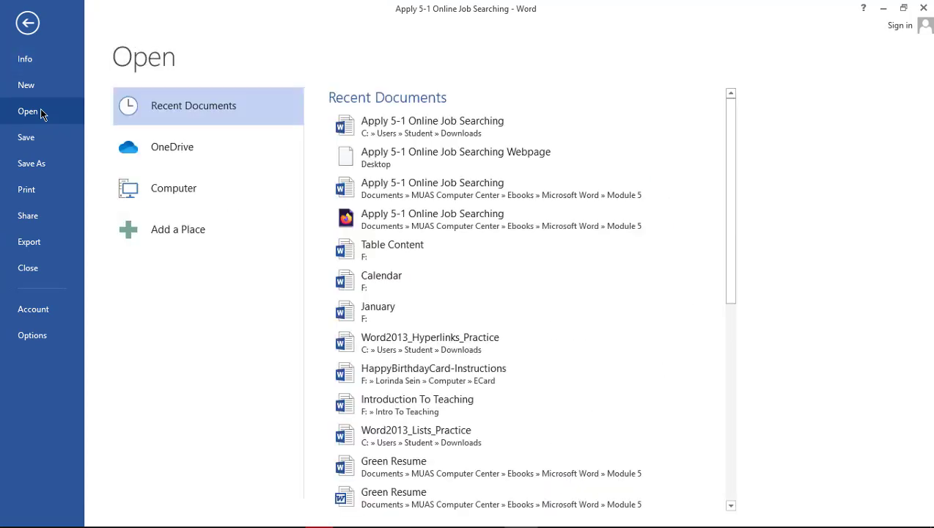
left_click(407, 122)
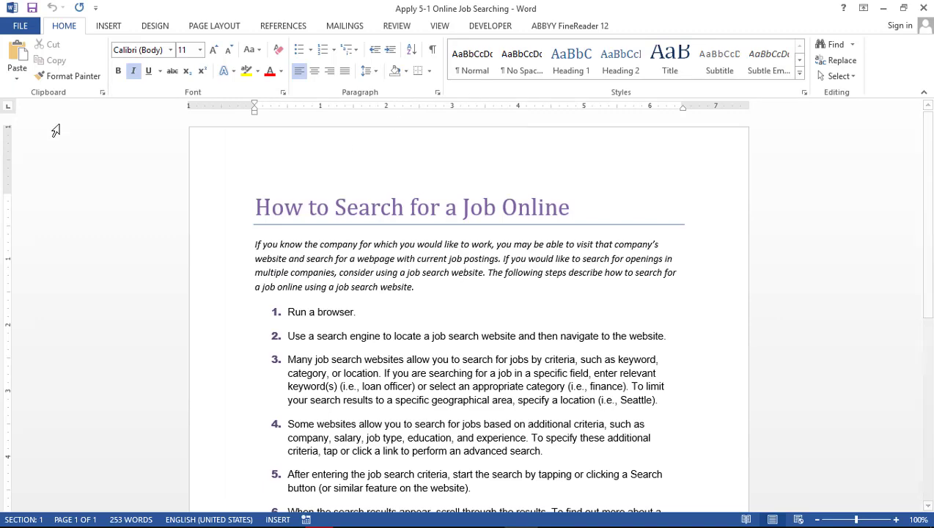
Run Check Compatibility on the document again
left_click(20, 25)
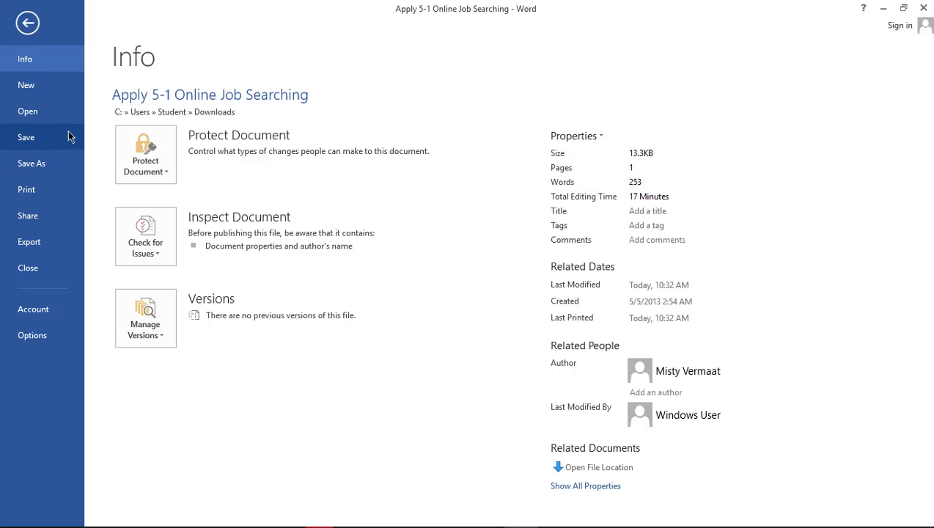
left_click(145, 238)
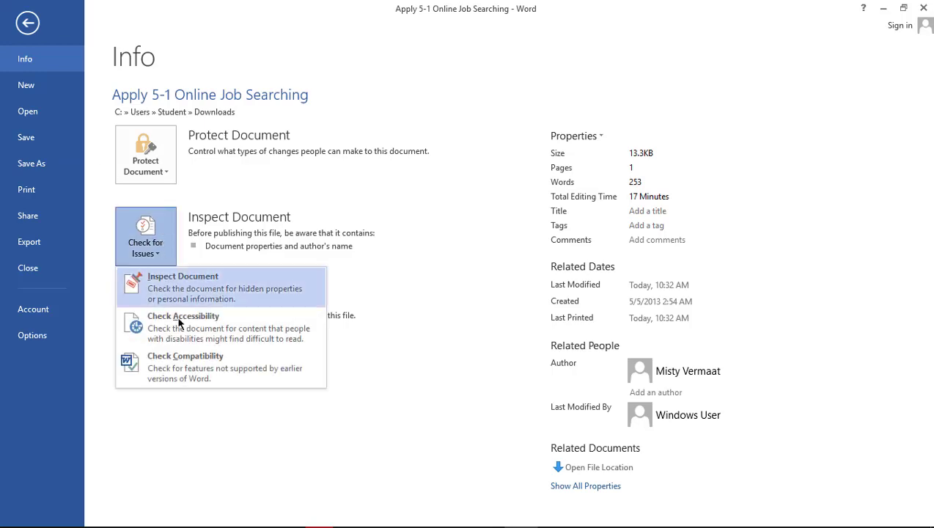
left_click(192, 368)
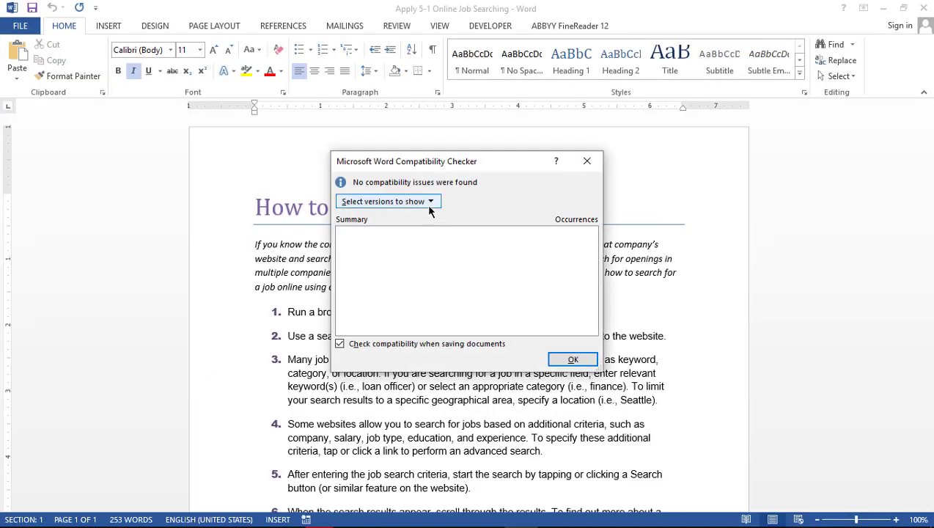
View the checked versions (Word 97-2003, 2007, 2010), then close the checker
left_click(431, 203)
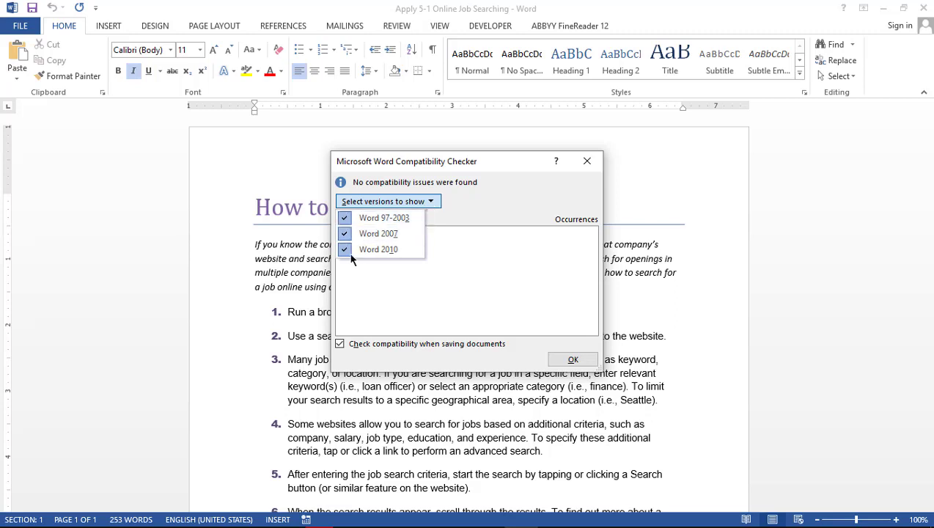
left_click(514, 199)
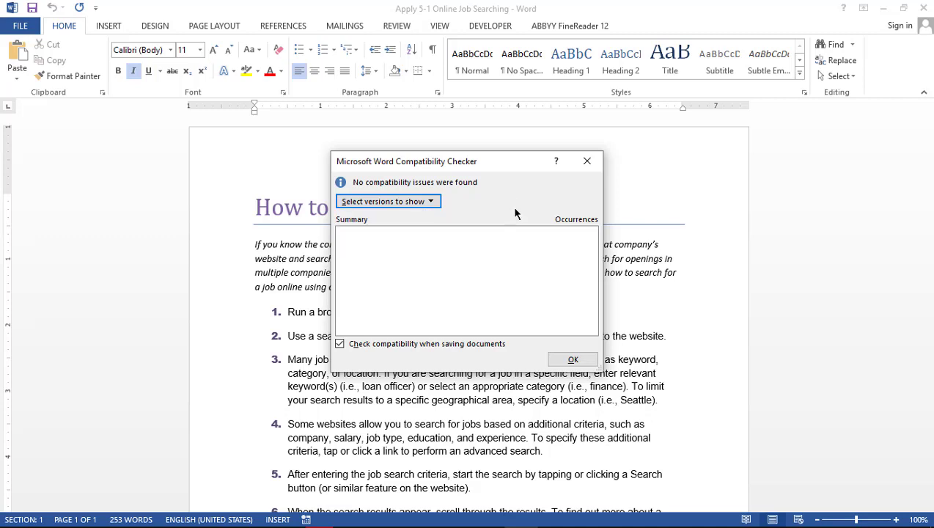
left_click(573, 359)
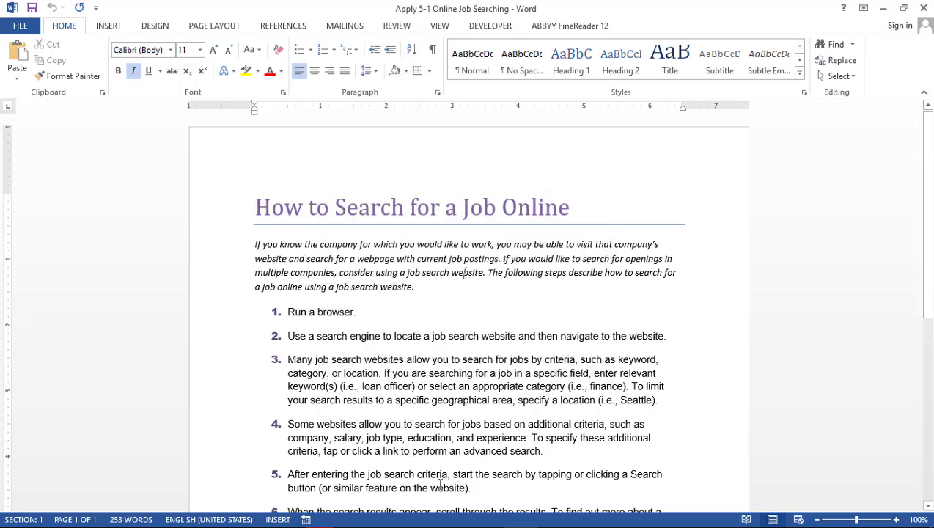
On the Opera course page, highlight item 6's Word 97-2003 save instruction, then return to Word
mouse_move(326, 520)
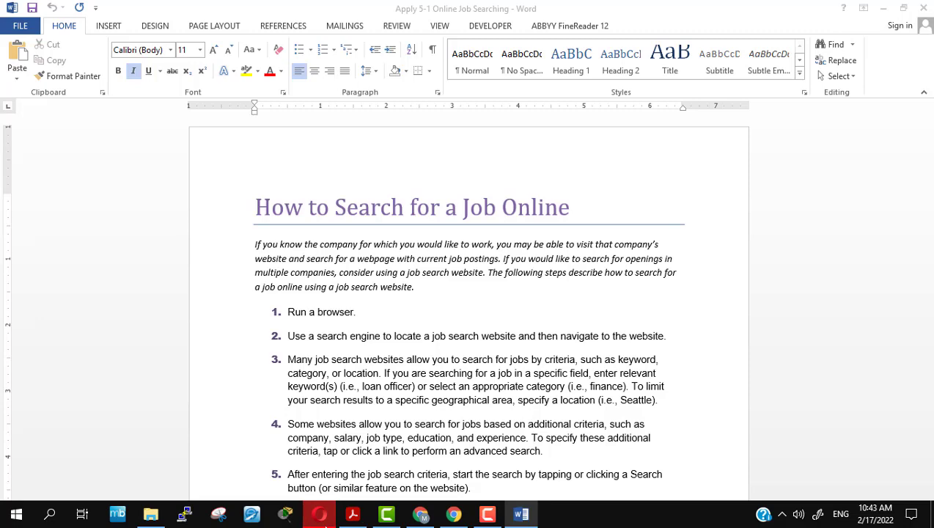
left_click(321, 515)
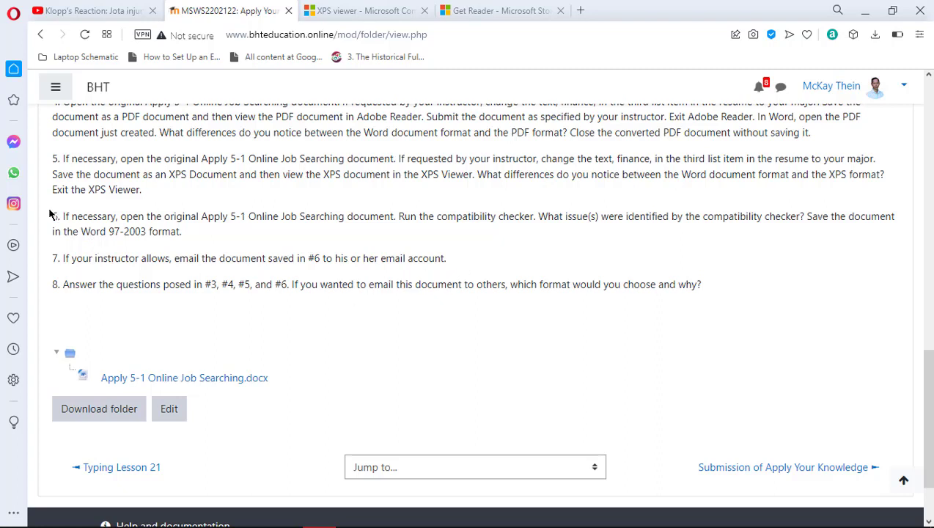
left_click_drag(52, 213, 196, 239)
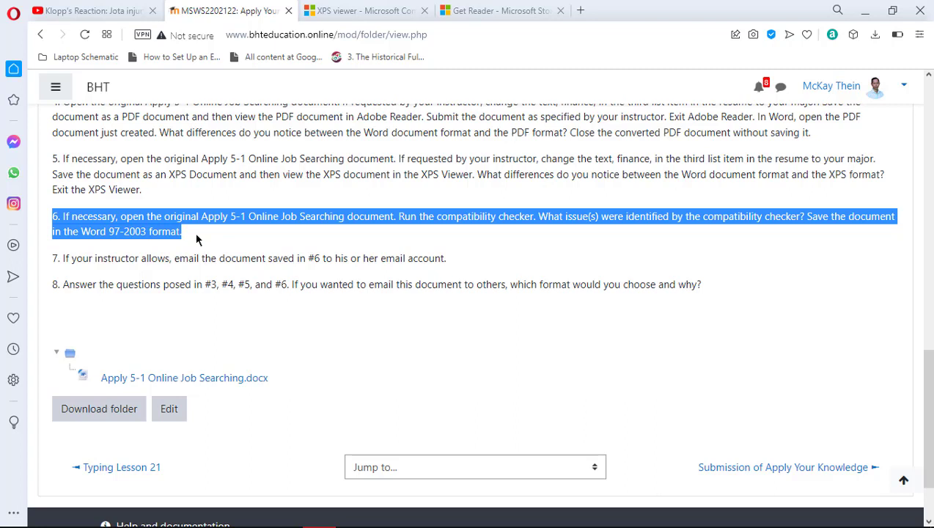
left_click_drag(196, 239, 219, 235)
left_click(819, 235)
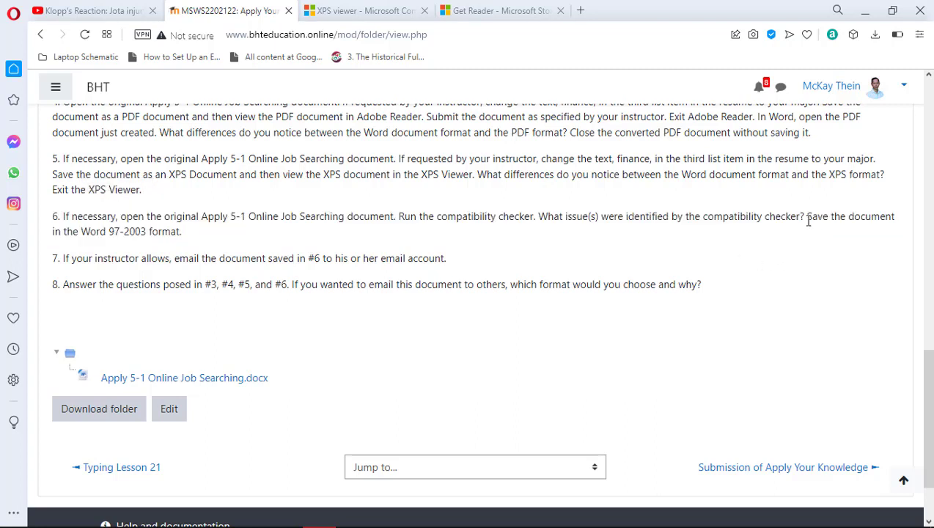
left_click_drag(809, 219, 816, 232)
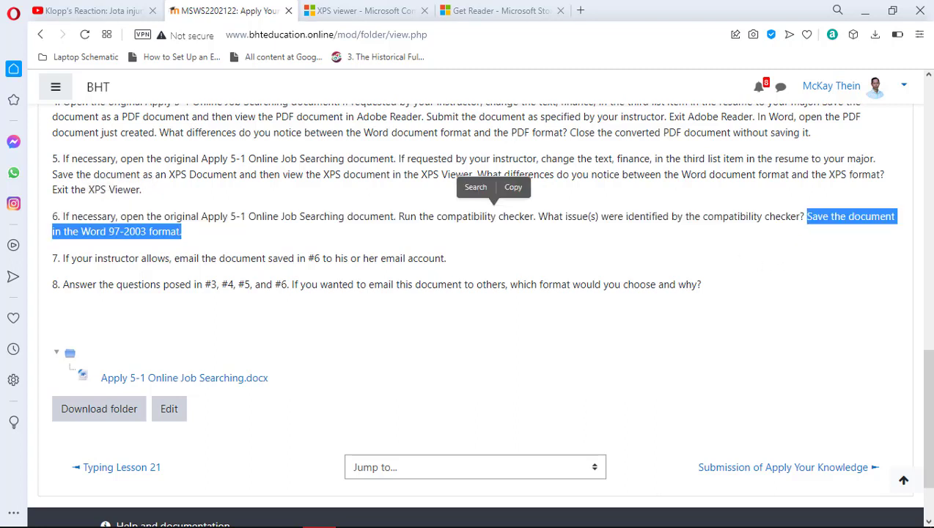
left_click(522, 513)
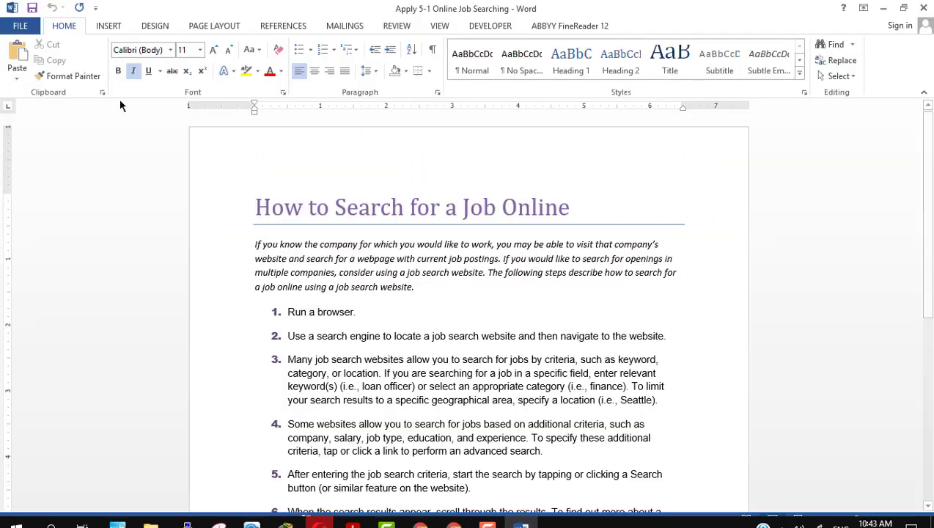
Save the document to the Desktop as a Word 97-2003 Document
left_click(30, 29)
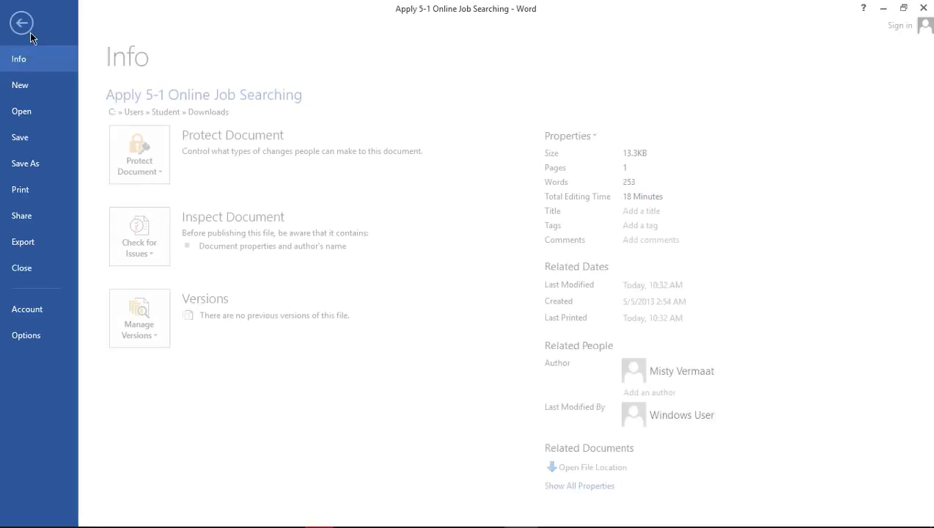
left_click(32, 163)
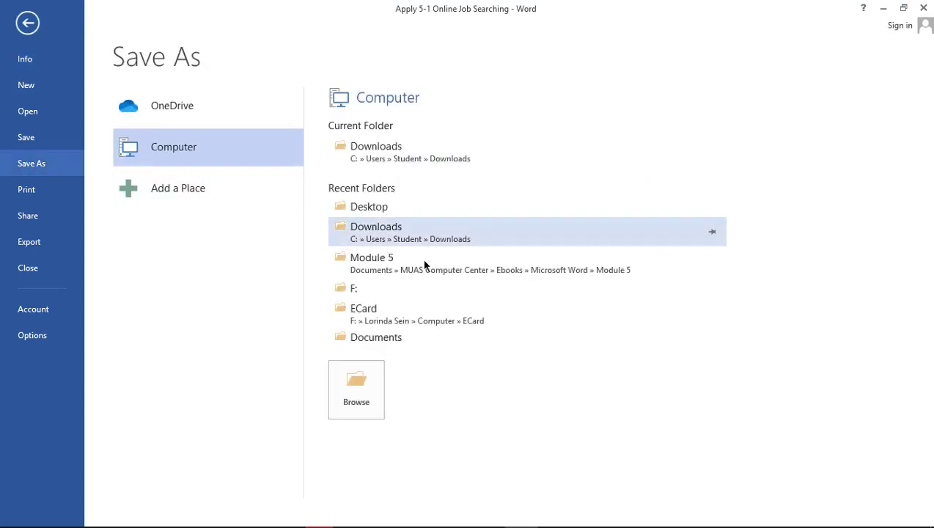
left_click(393, 210)
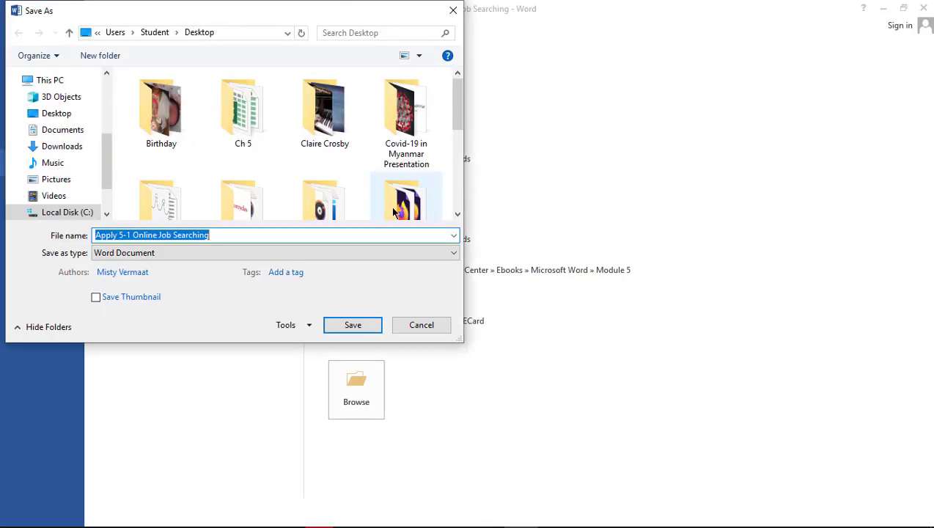
left_click(429, 256)
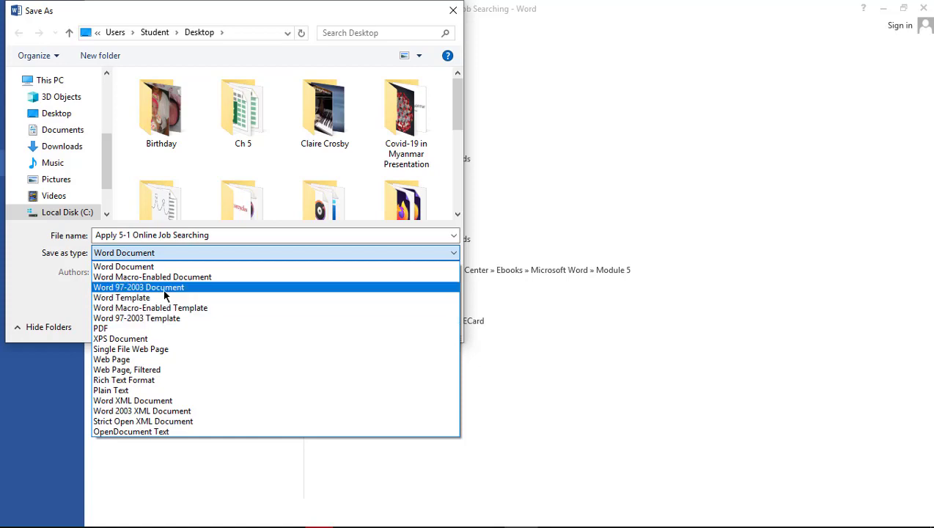
left_click(164, 287)
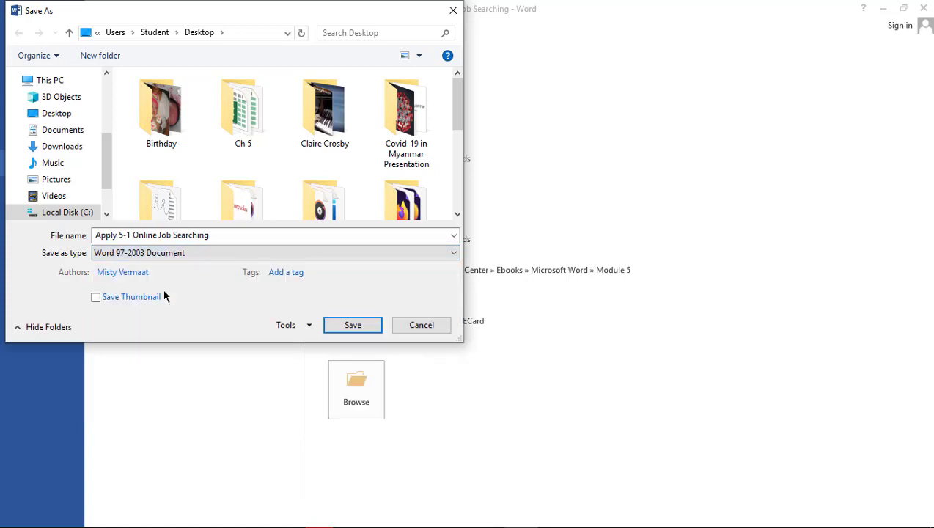
left_click(352, 325)
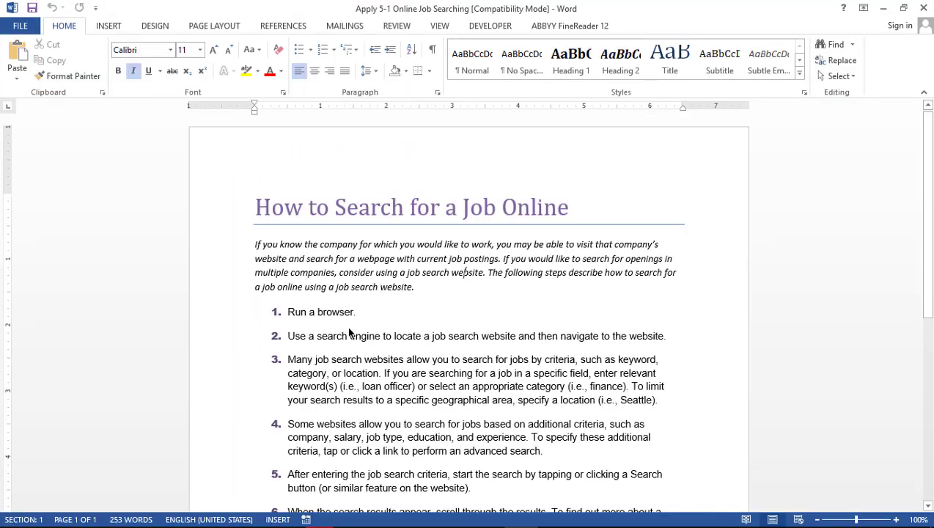
Open the Desktop in File Explorer and compare the Word 97-2003 copy with the Webpage file
mouse_move(269, 495)
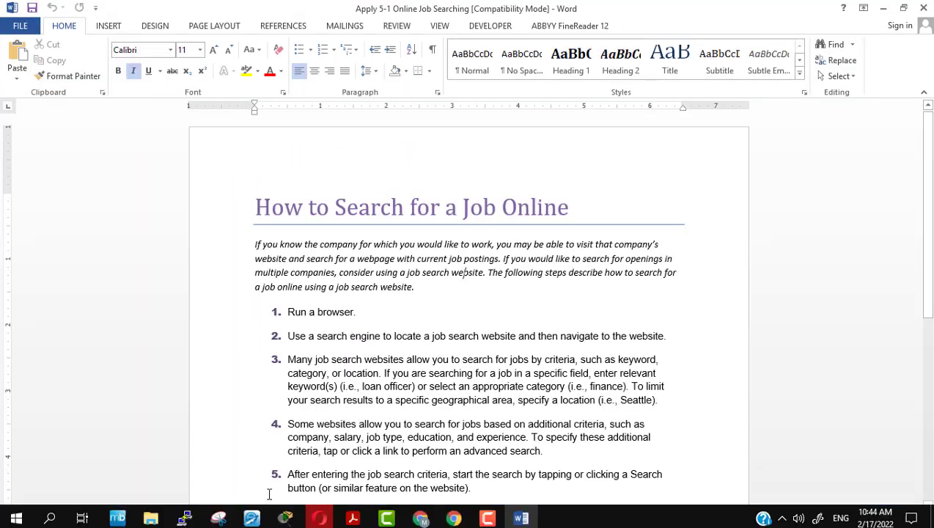
left_click(161, 519)
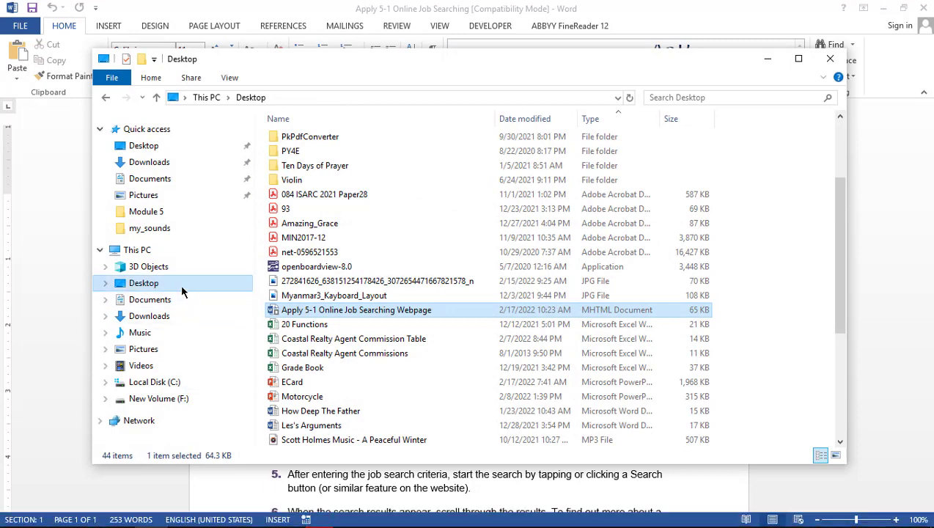
left_click(181, 288)
scroll(527, 223, "down", 7)
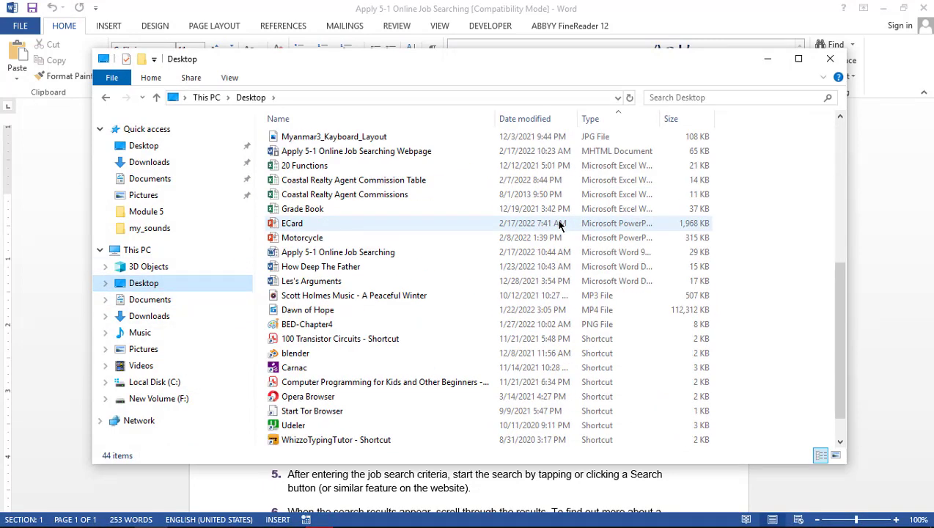
scroll(559, 226, "down", 1)
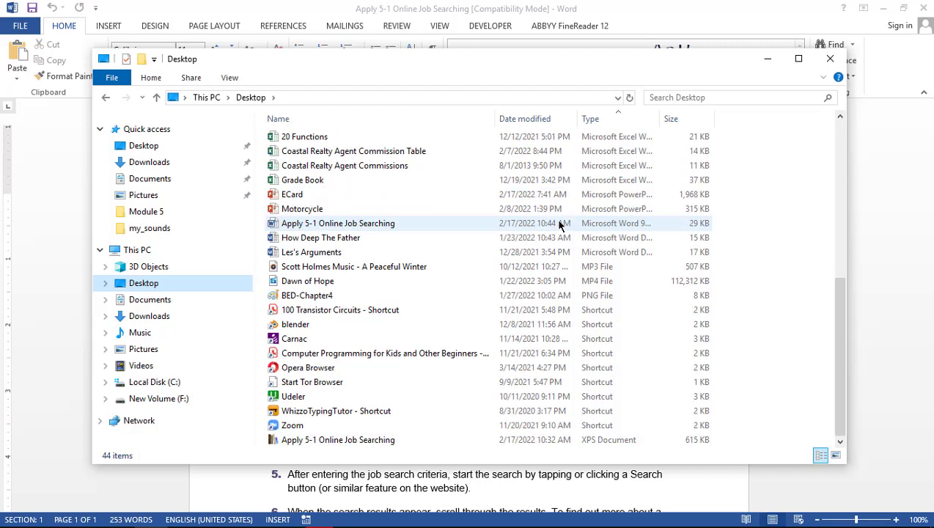
scroll(559, 225, "up", 2)
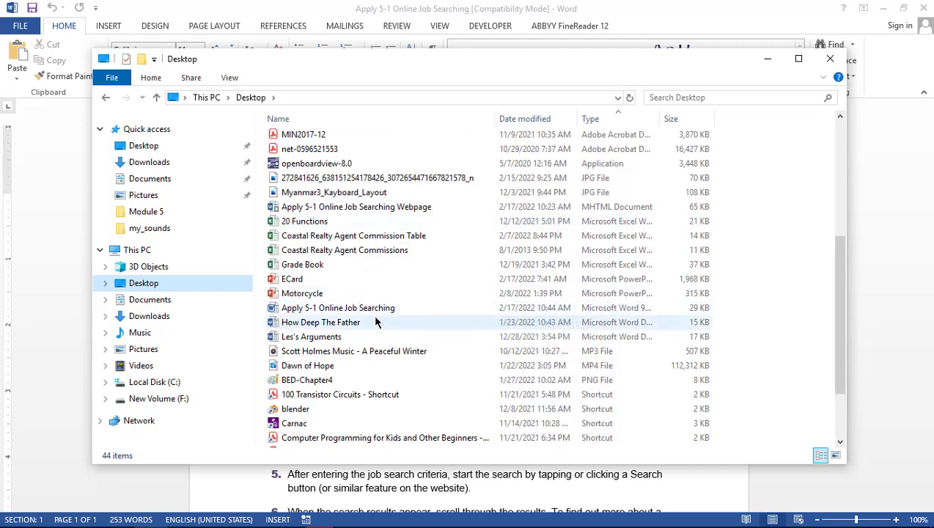
left_click(347, 309)
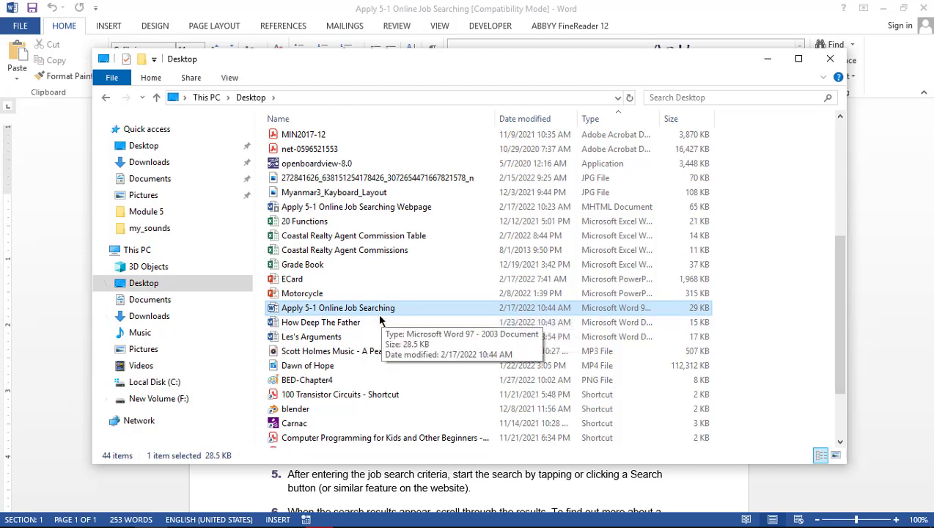
left_click(378, 209)
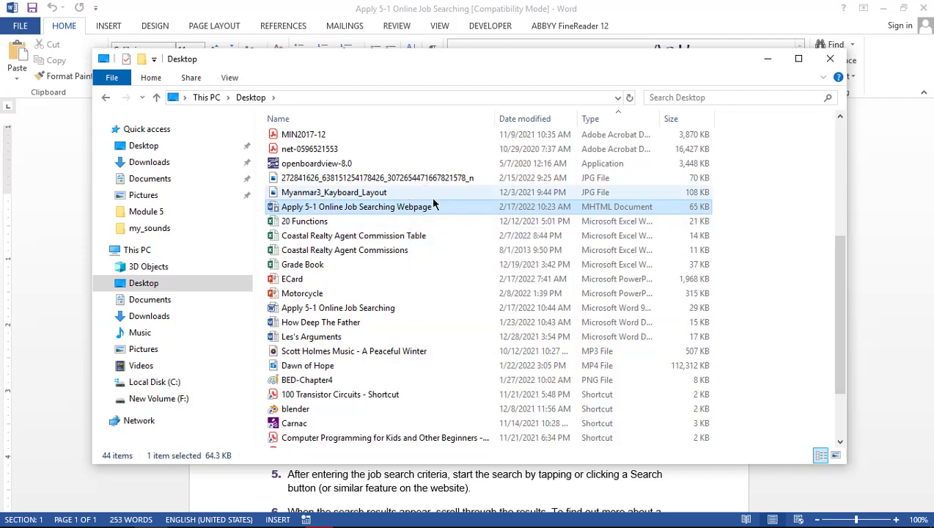
left_click(381, 311)
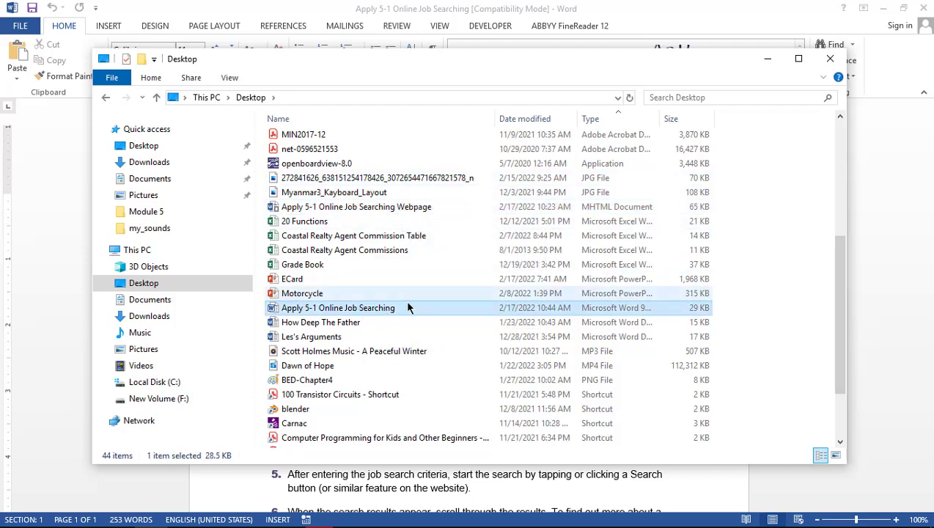
Compare the PDF and XPS versions, reselect the .doc copy, and widen the Type column
scroll(402, 314, "up", 2)
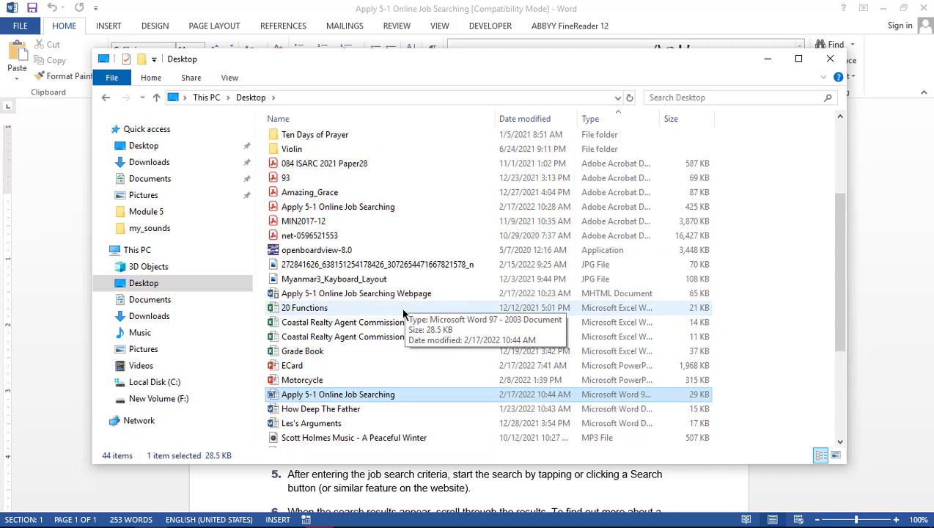
scroll(402, 313, "up", 1)
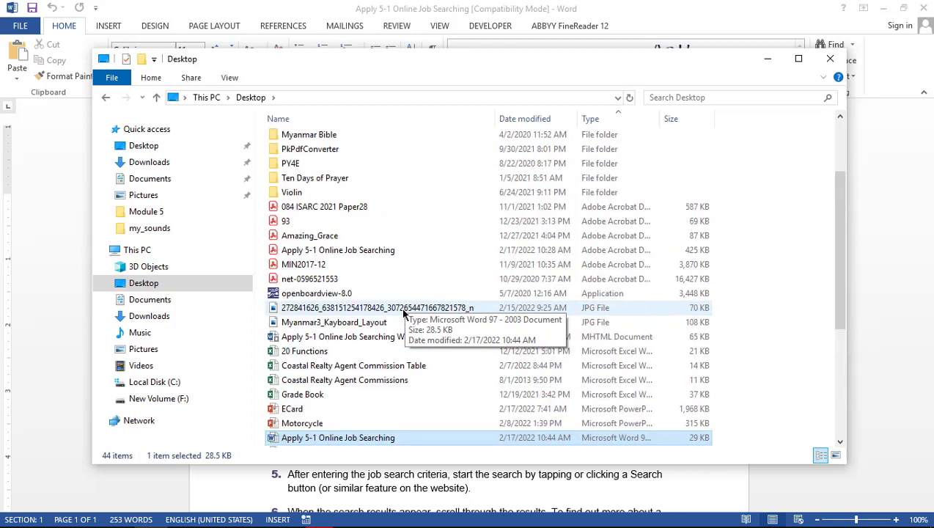
left_click(363, 251)
scroll(362, 253, "down", 5)
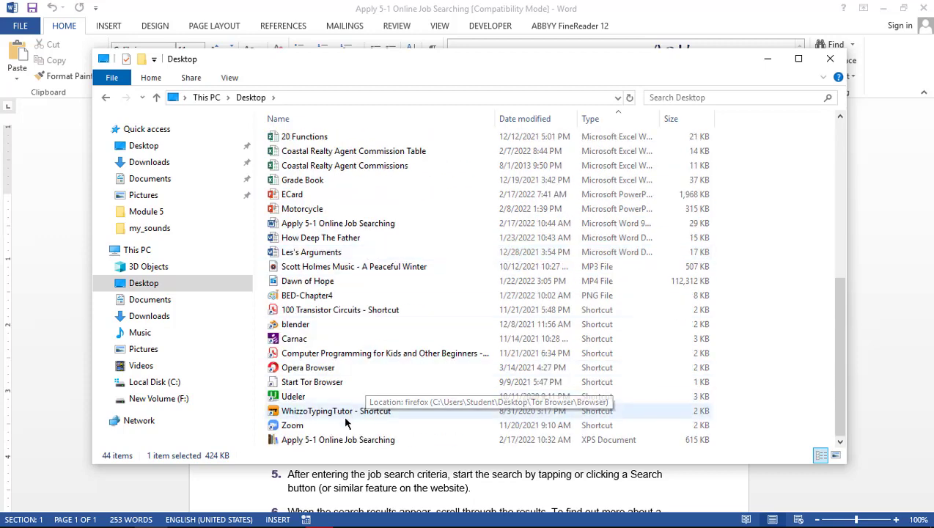
left_click(332, 440)
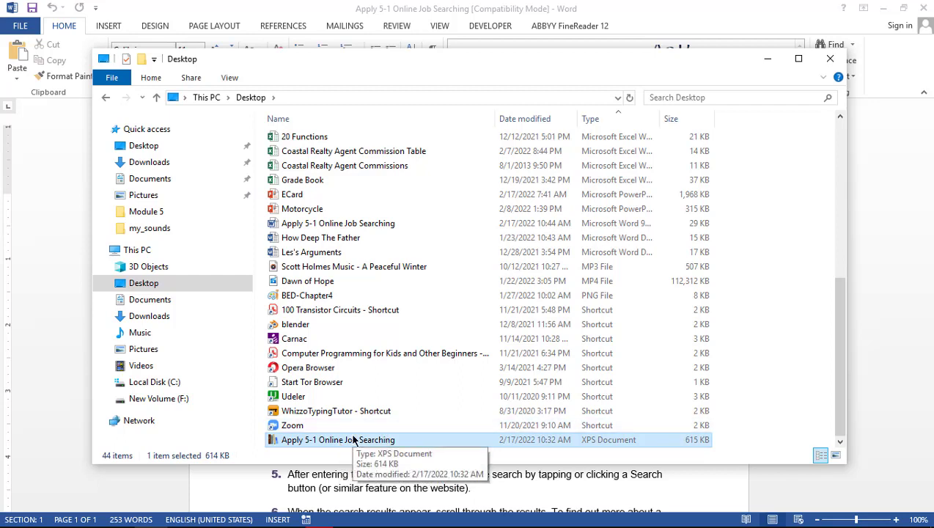
left_click(375, 224)
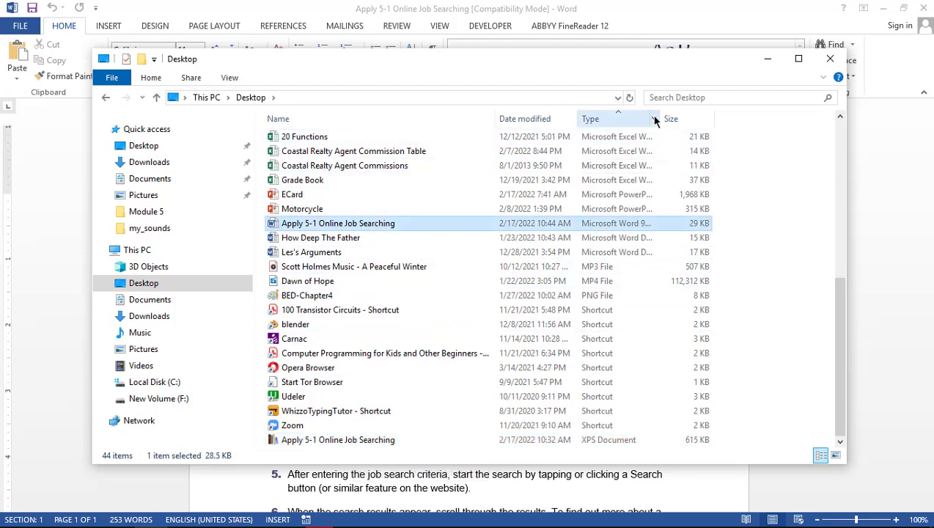
left_click_drag(661, 118, 744, 126)
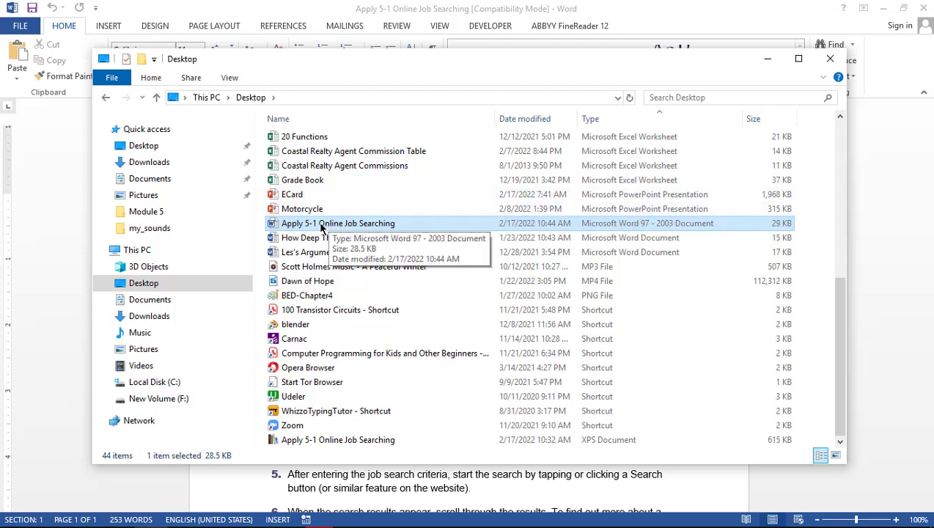
Review the e-mail task on the Moodle page, clear the highlight, and return to Word
mouse_move(80, 525)
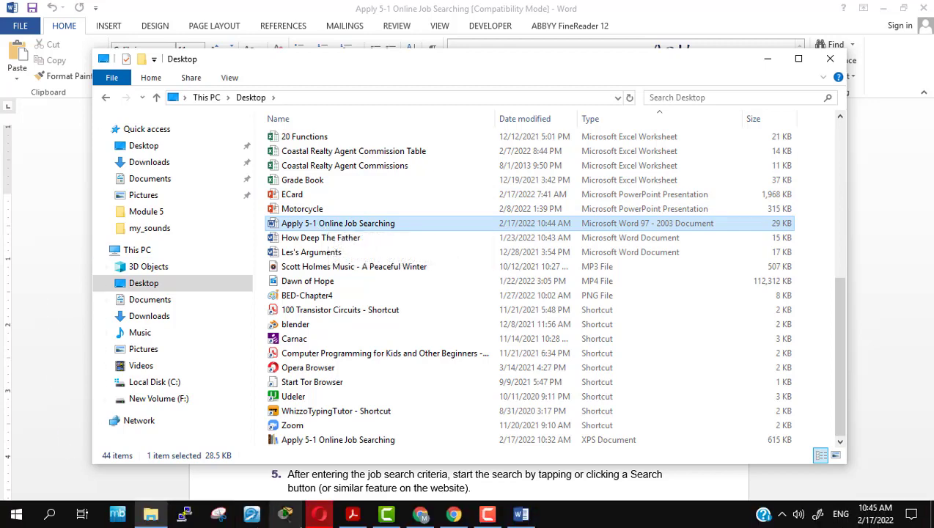
left_click(327, 523)
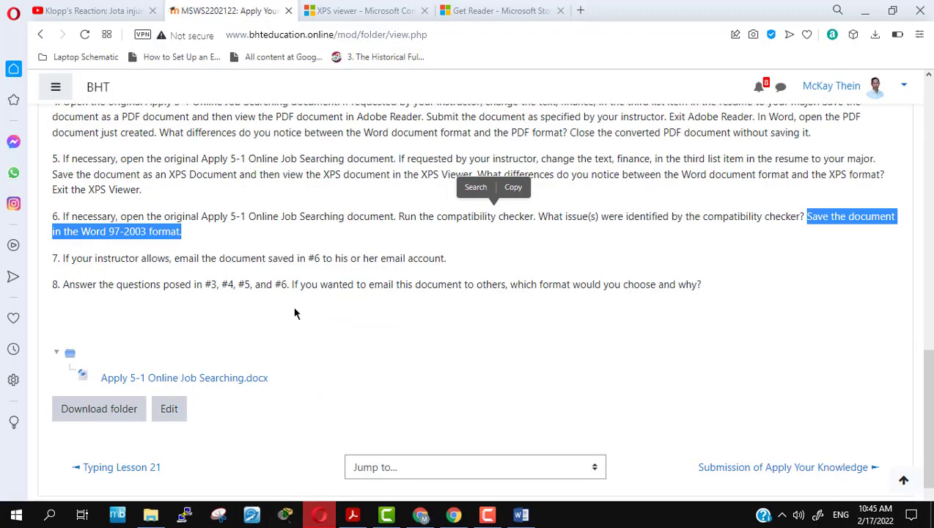
left_click(259, 242)
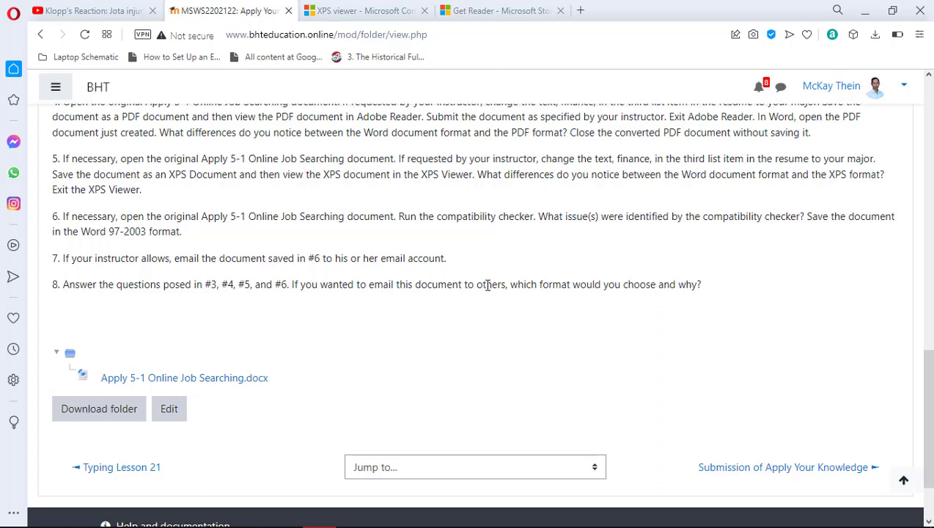
mouse_move(513, 523)
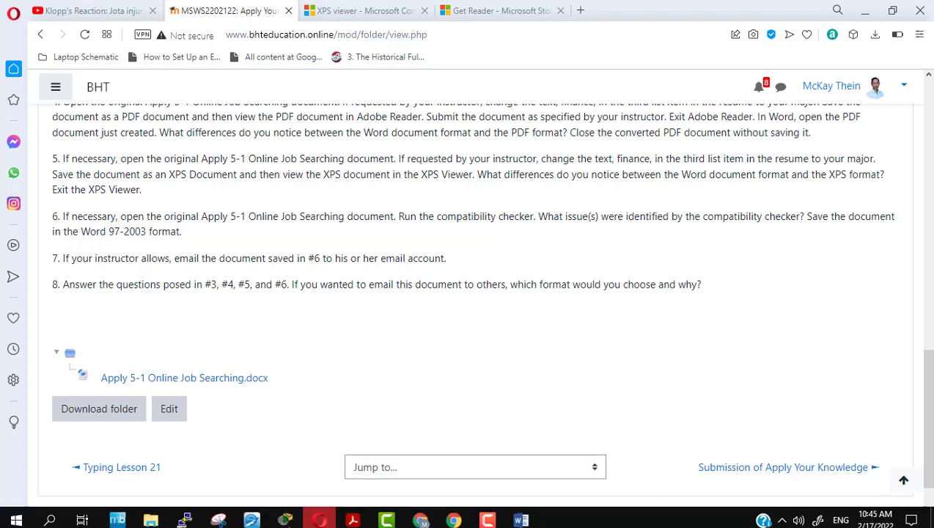
left_click(521, 516)
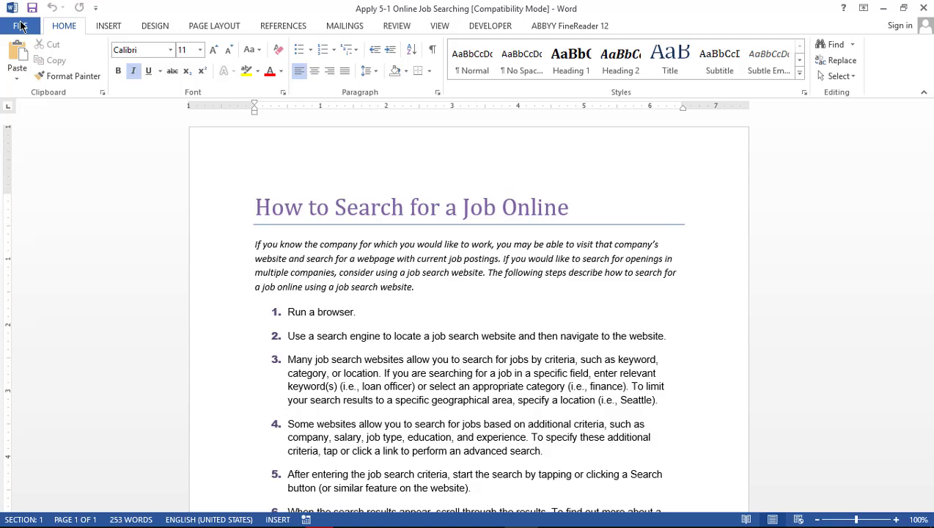
Use Share > Email > Send as Attachment to e-mail the .doc copy
left_click(21, 26)
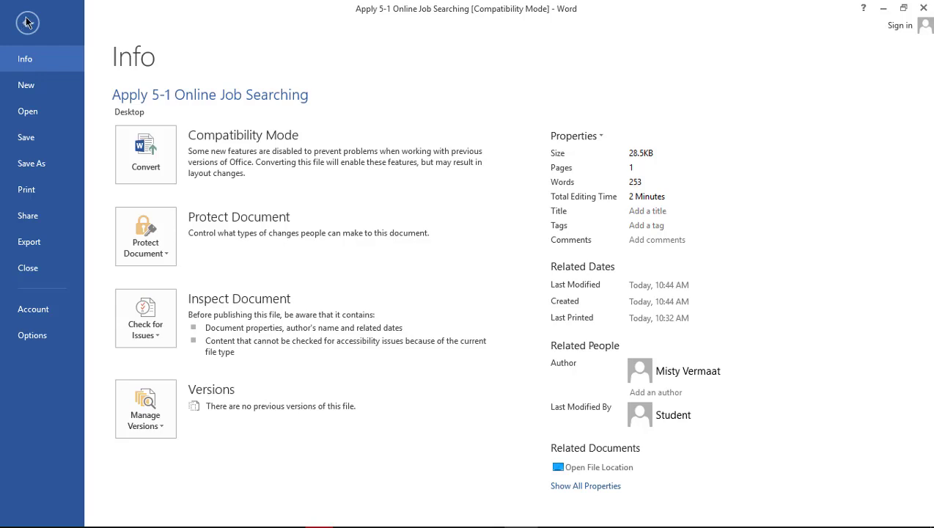
left_click(35, 218)
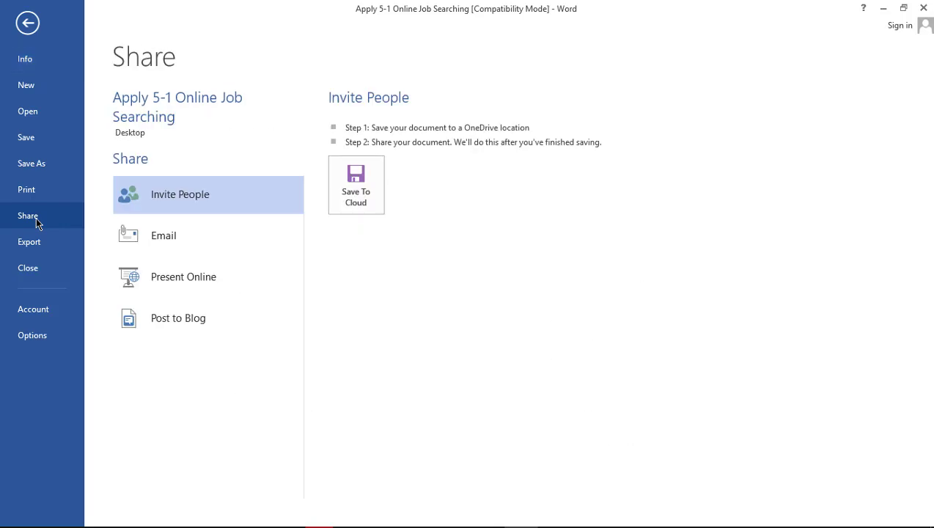
left_click(155, 242)
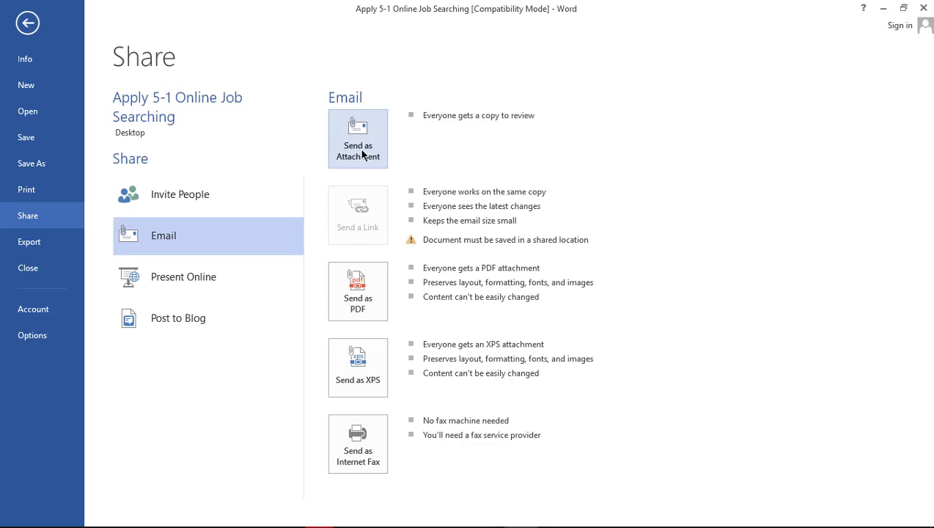
left_click(361, 152)
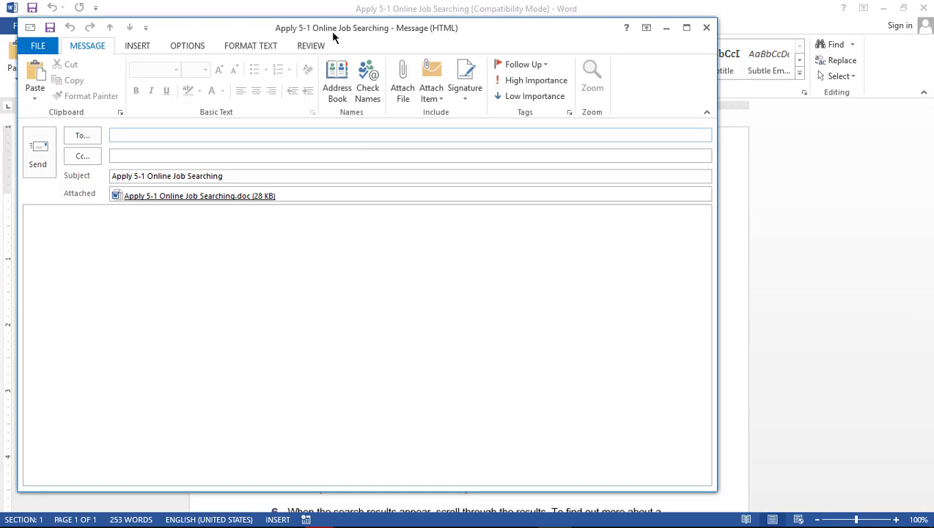
Enter the recipient's e-mail address in the To field and check the subject line
left_click_drag(330, 28, 438, 28)
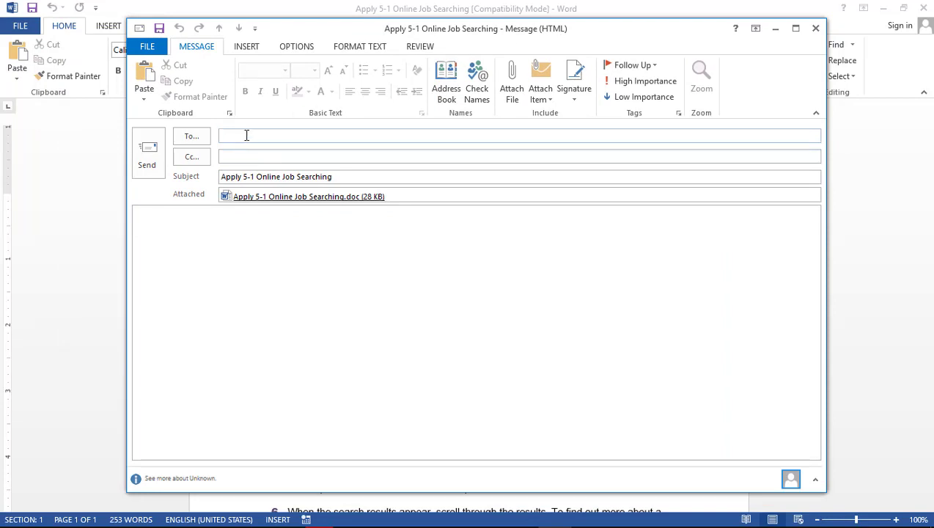
key("Tab")
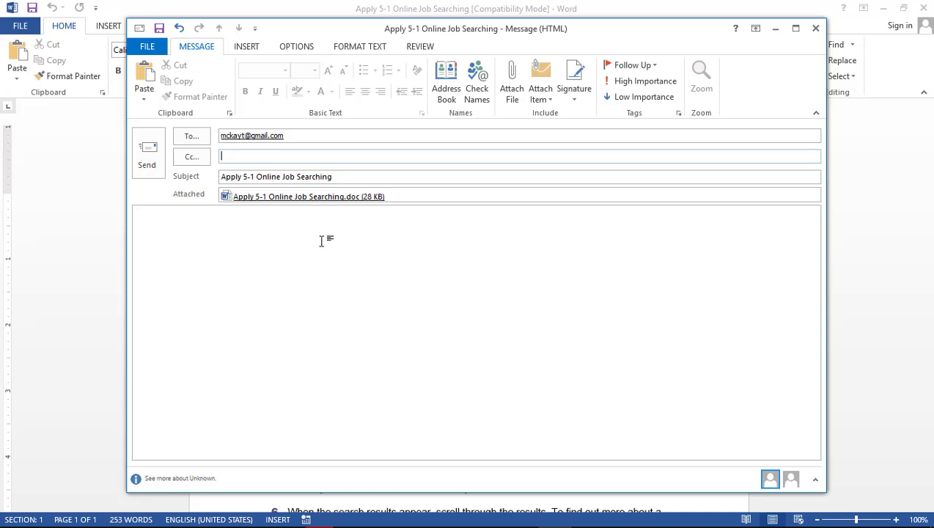
left_click(345, 178)
left_click_drag(345, 176, 214, 159)
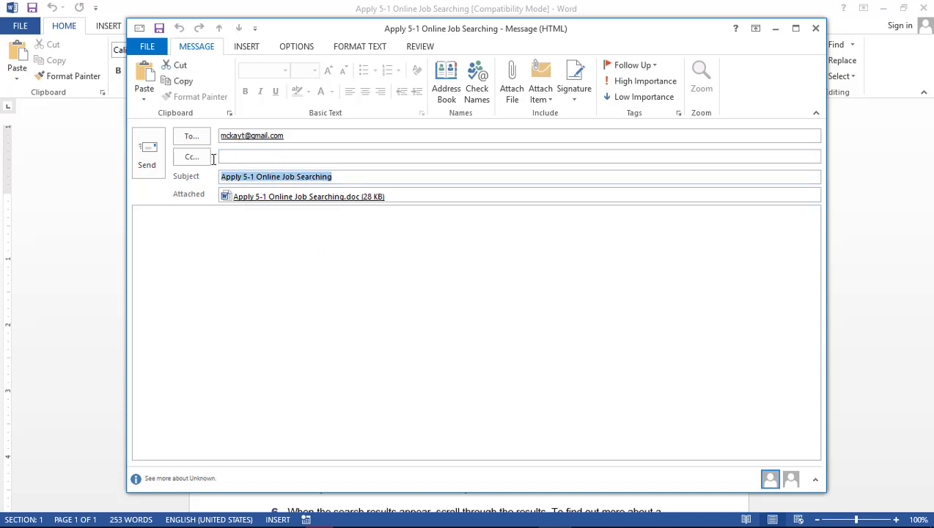
left_click(334, 177)
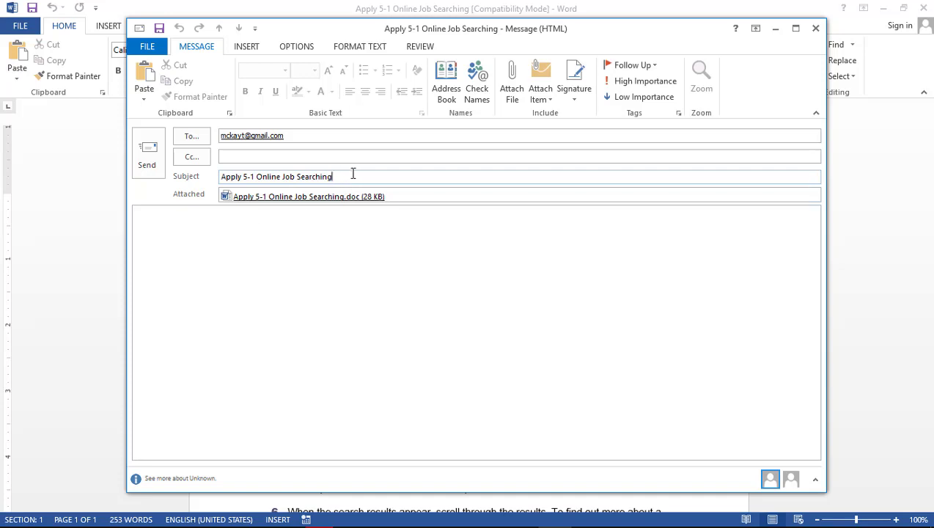
Type 'Test sending through email.' in the message body
left_click(198, 230)
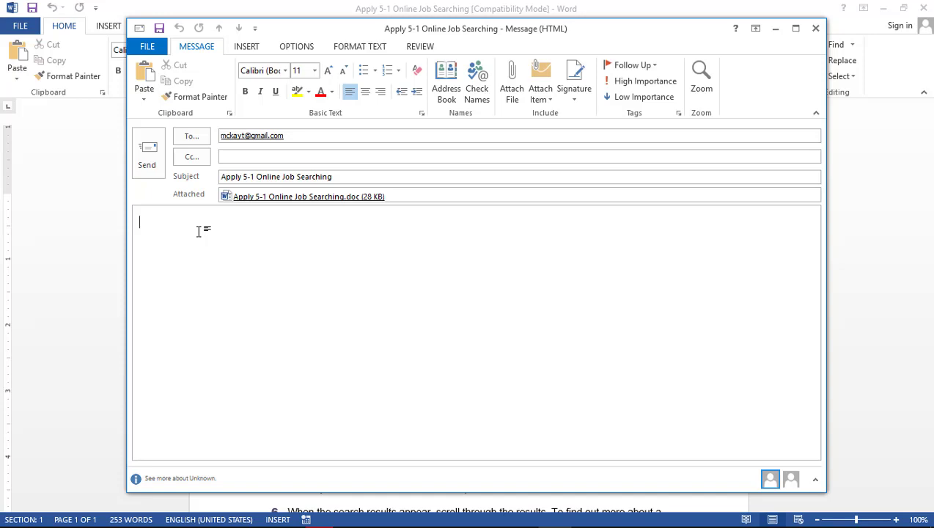
type("Hi")
key("BackSpace")
key("BackSpace")
key("BackSpace")
type("Test sending w")
key("BackSpace")
type("throu")
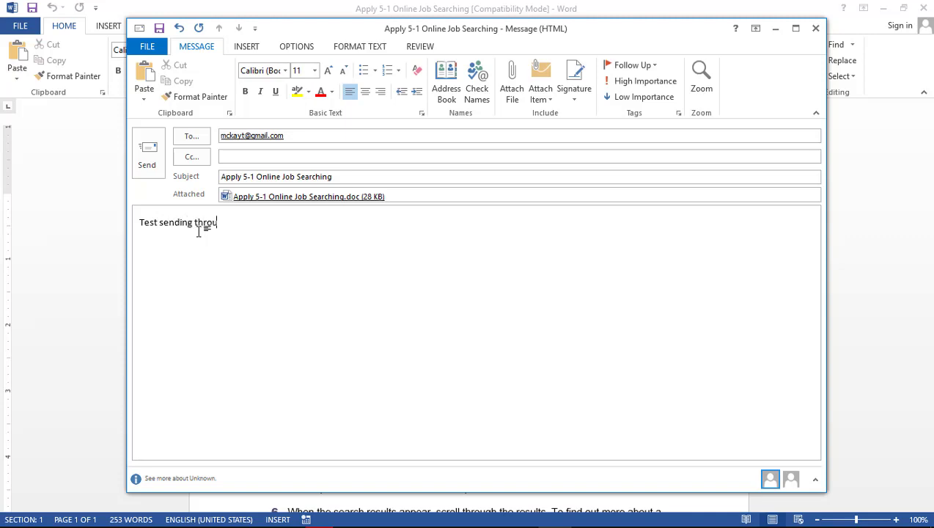
type("gh email.")
Send the message, follow Add Account's manual setup to the POP or IMAP settings, then cancel
left_click(145, 152)
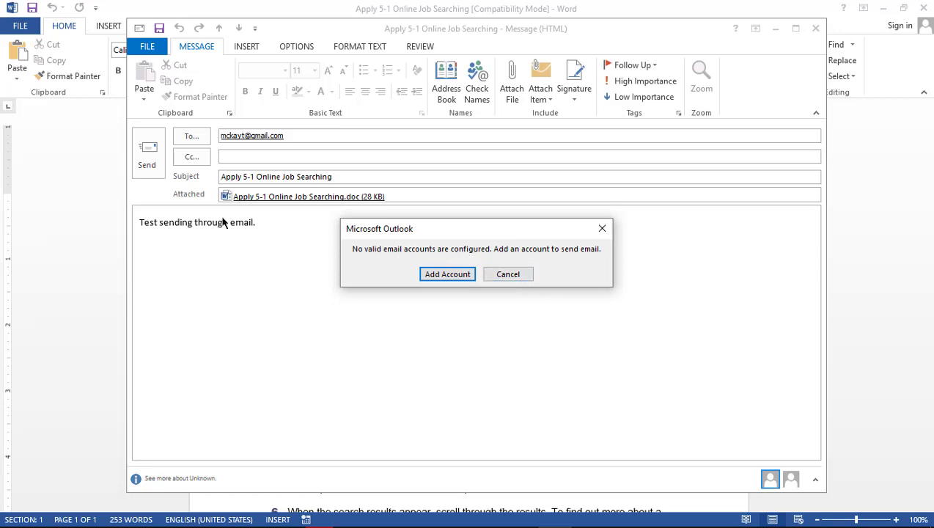
left_click(435, 275)
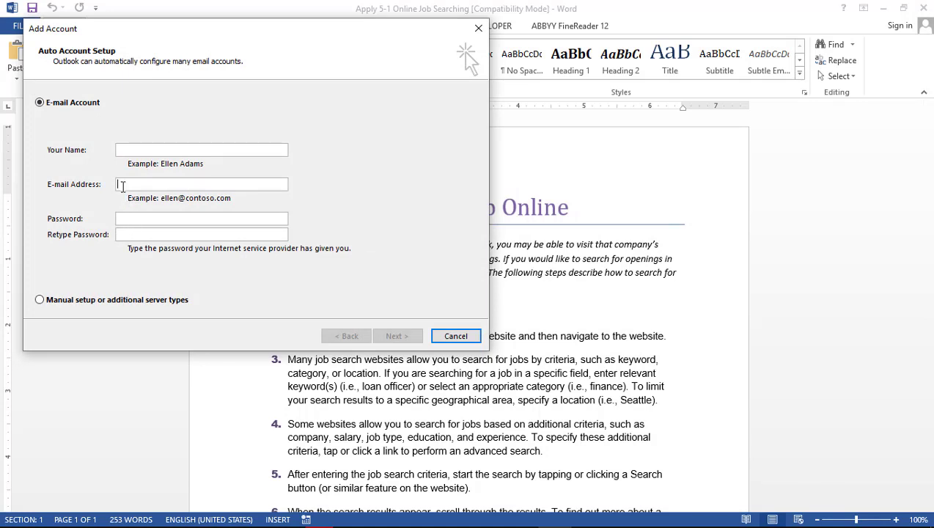
left_click(39, 301)
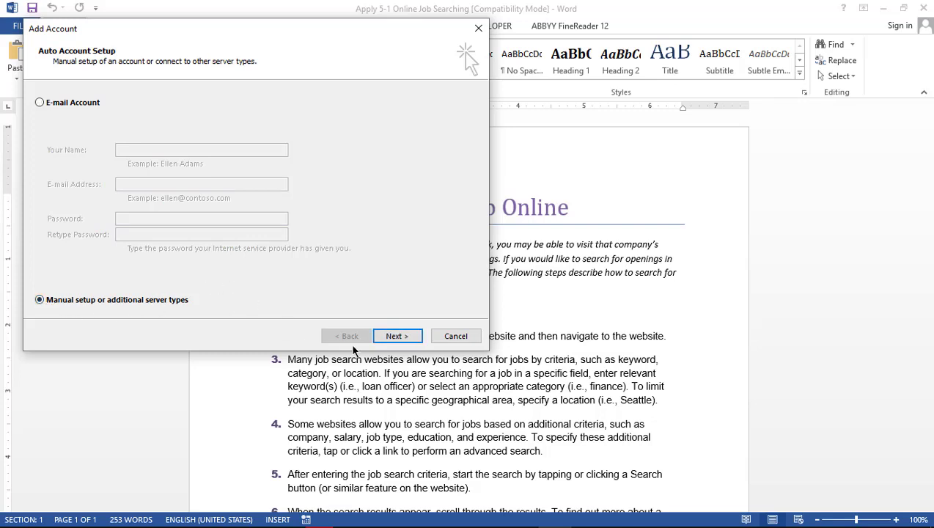
left_click(387, 337)
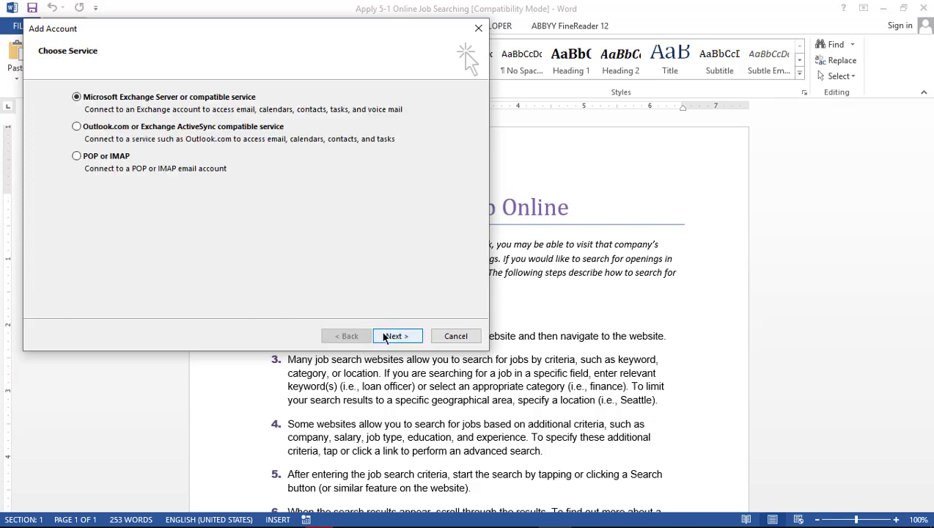
left_click(75, 156)
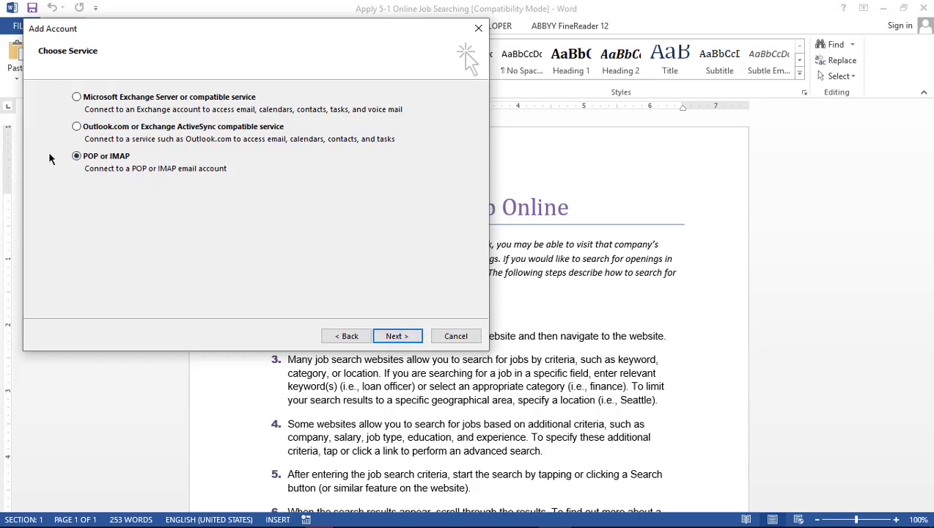
left_click(402, 341)
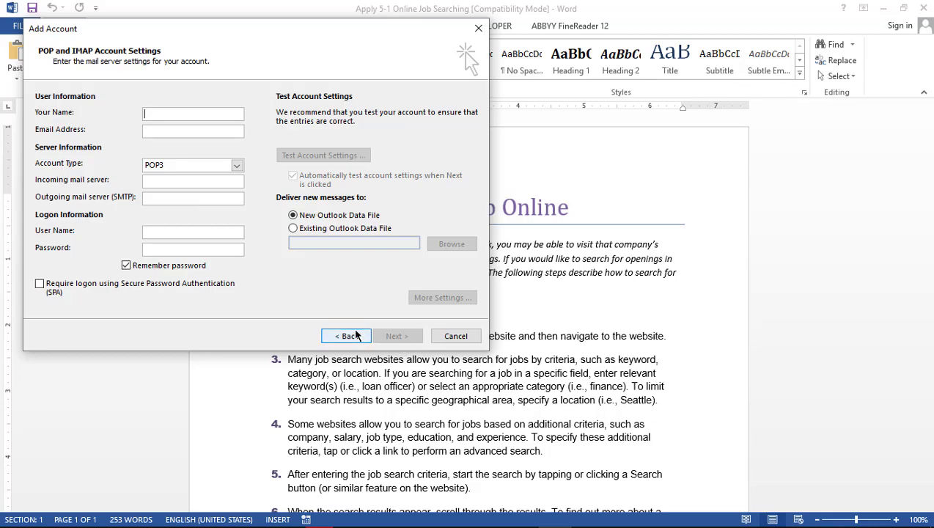
left_click(451, 335)
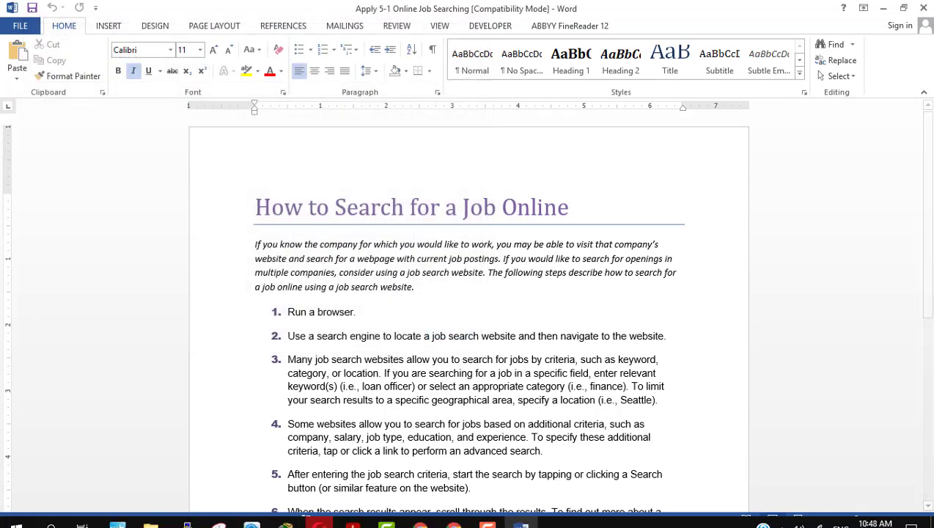
Switch to the Moodle course page in Opera and scroll up to show Apply 5-1 tasks 1–8
left_click(318, 513)
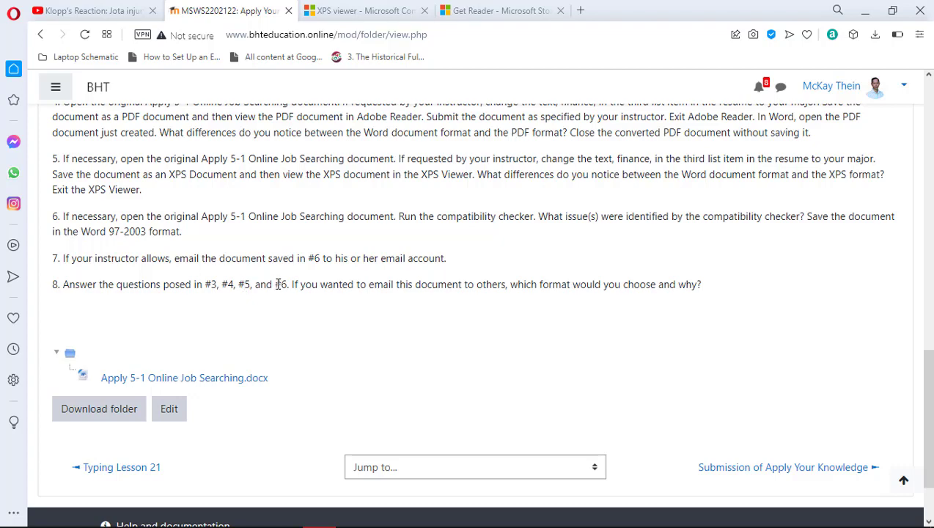
scroll(332, 323, "up", 4)
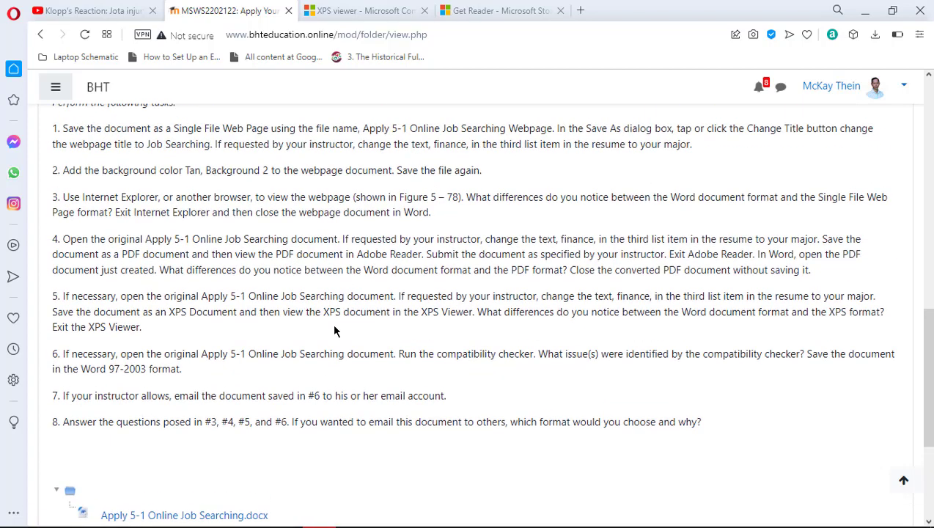